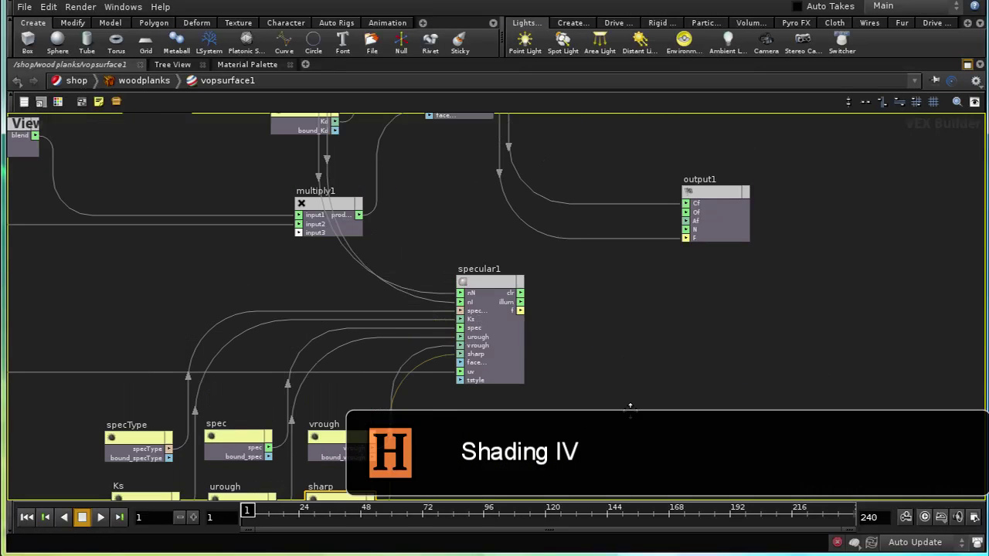
Make room before output1, then place an Add node summing the clr outputs of lambert1 and specular1, feeding its sum into Cf.
drag(729, 197, 866, 203)
middle_drag(703, 334, 671, 415)
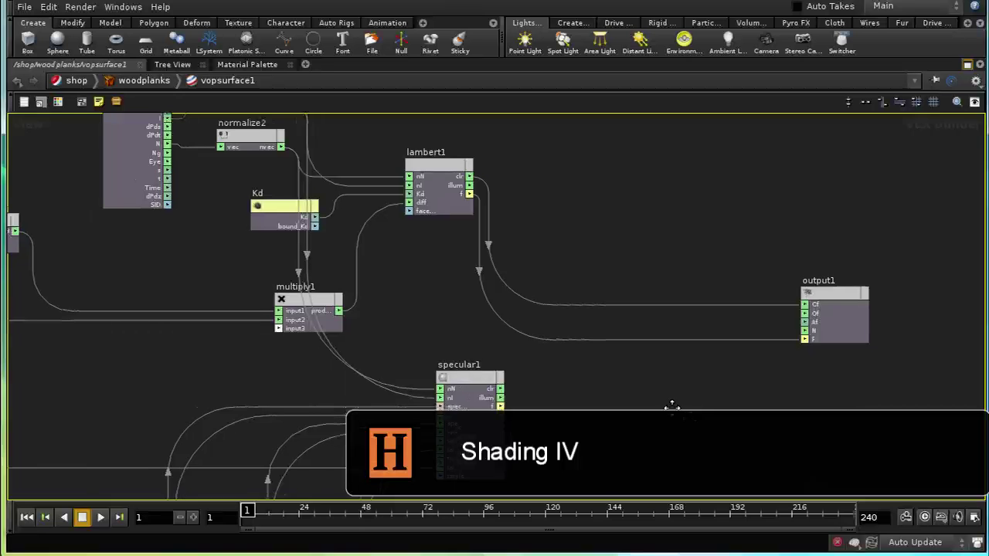
key(Tab)
text(add)
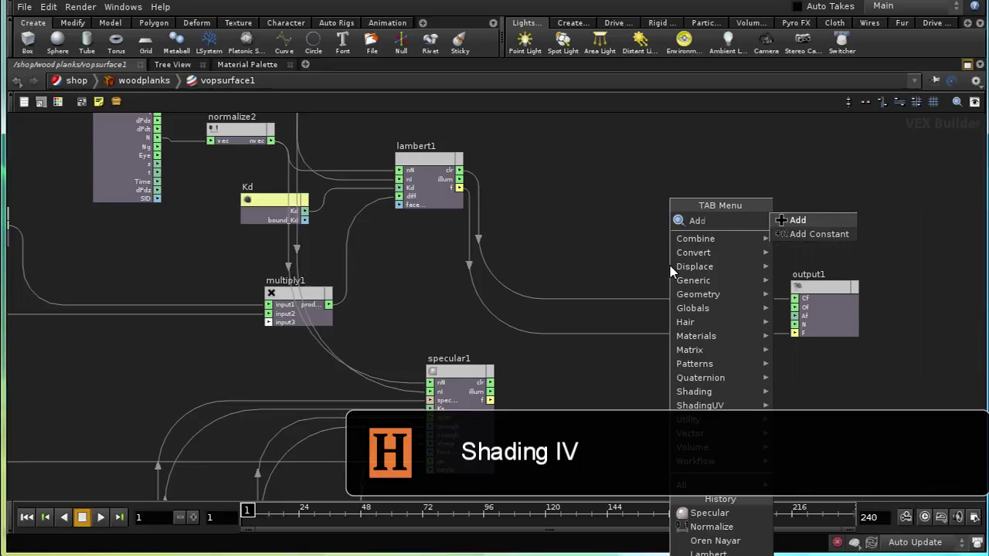
click(793, 221)
click(704, 259)
drag(459, 177, 674, 270)
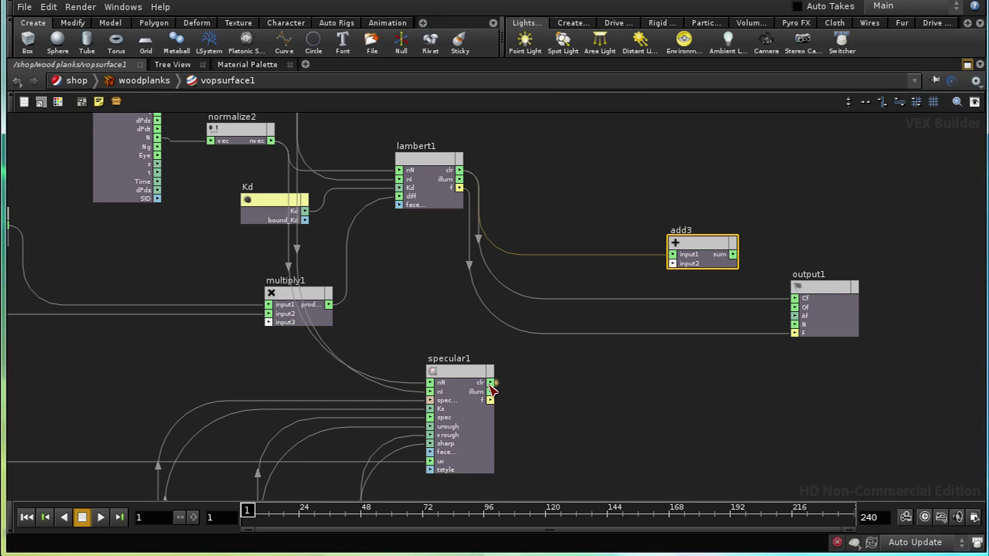
drag(490, 383, 674, 264)
drag(770, 303, 795, 298)
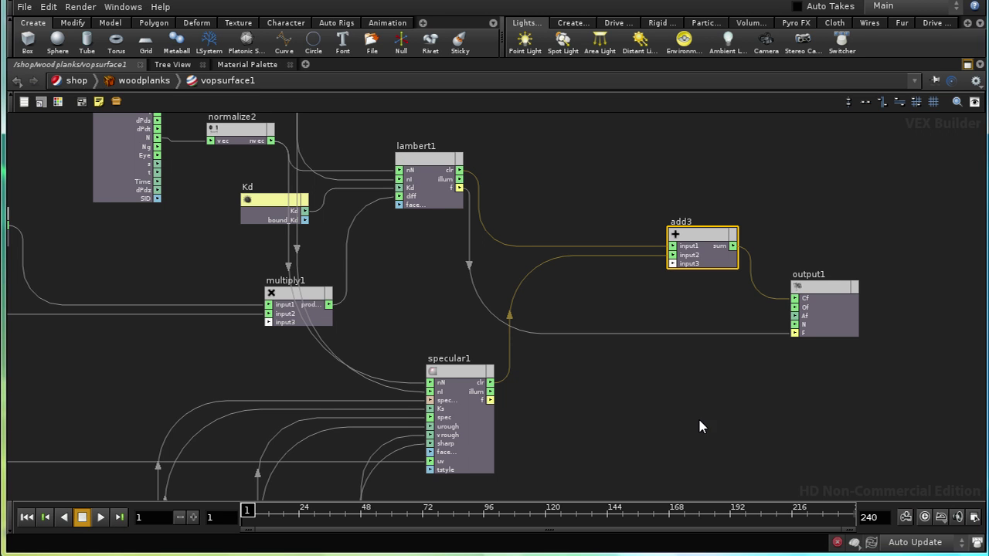
Place a second Add node that sums the f outputs of lambert1 and specular1, and connect its sum to output1's F input.
middle_drag(676, 432, 600, 397)
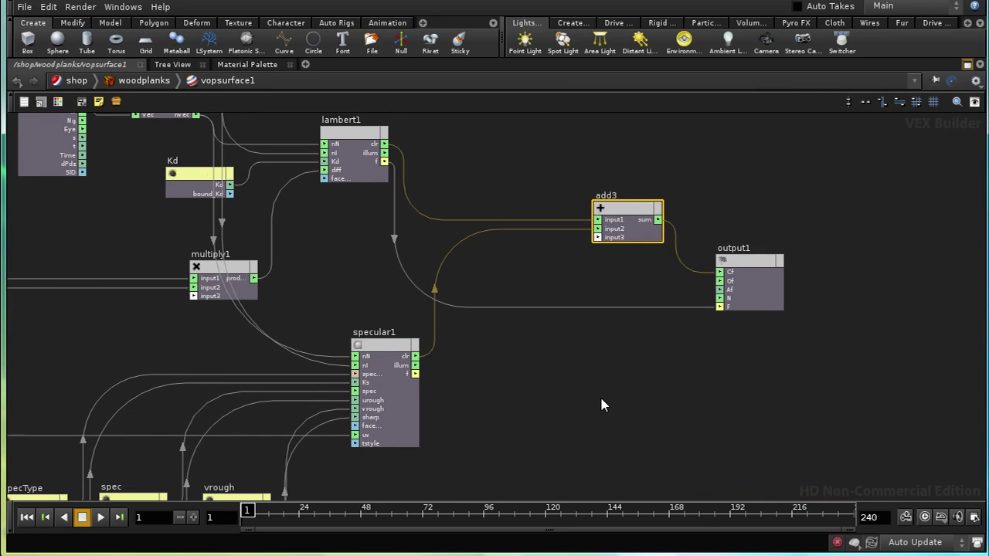
key(Tab)
text(add)
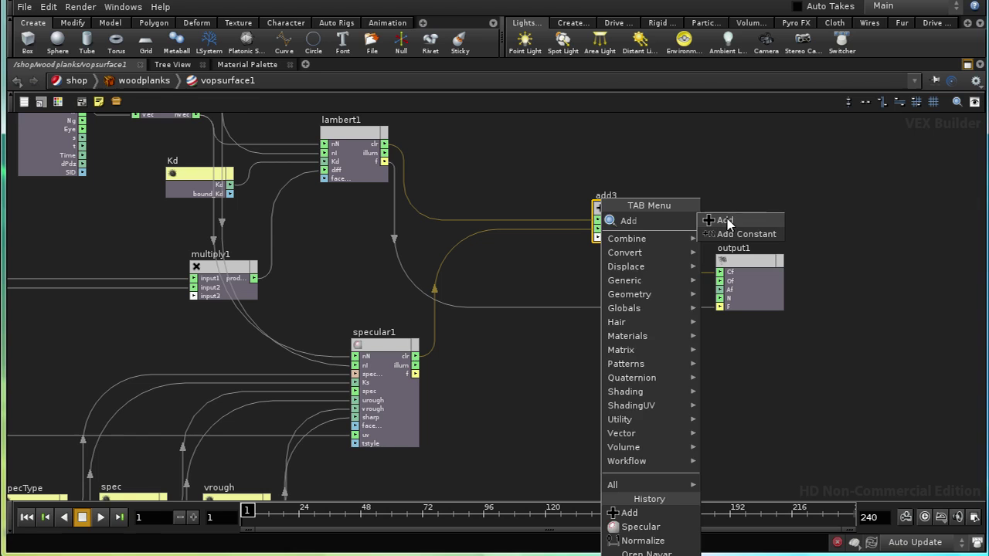
click(712, 221)
click(635, 320)
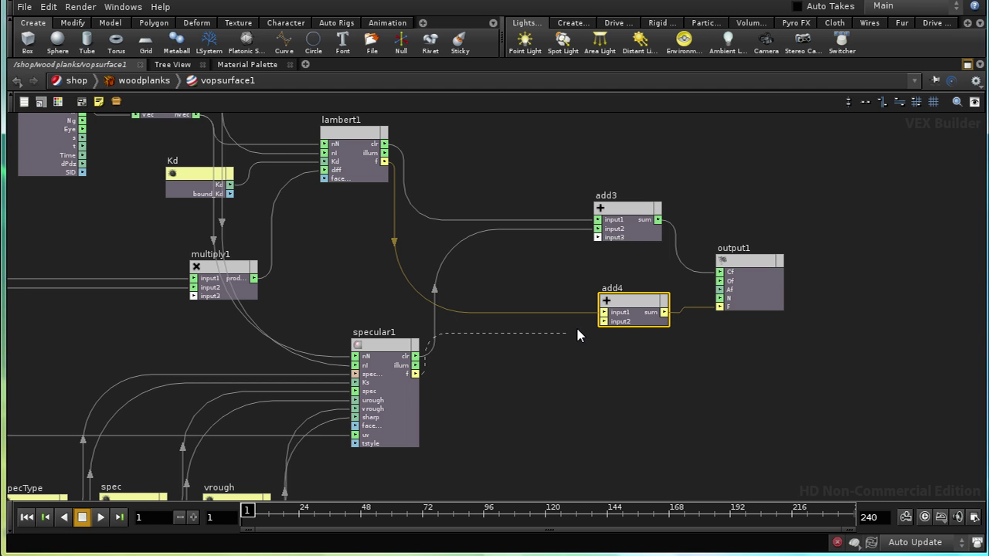
click(605, 323)
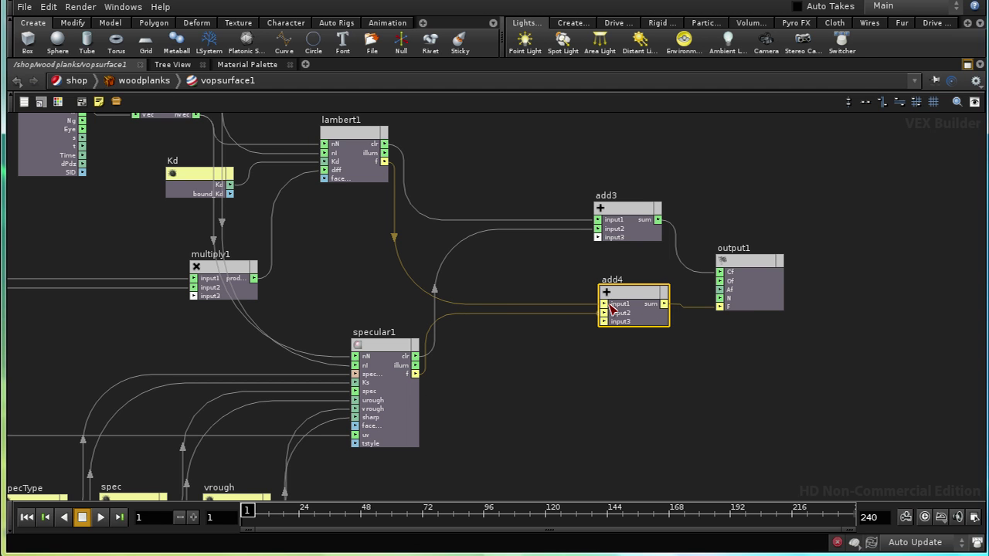
click(719, 306)
Render the scene with mantra1 to check the combined diffuse and specular shading, then minimize the render viewer.
middle_drag(735, 367, 711, 316)
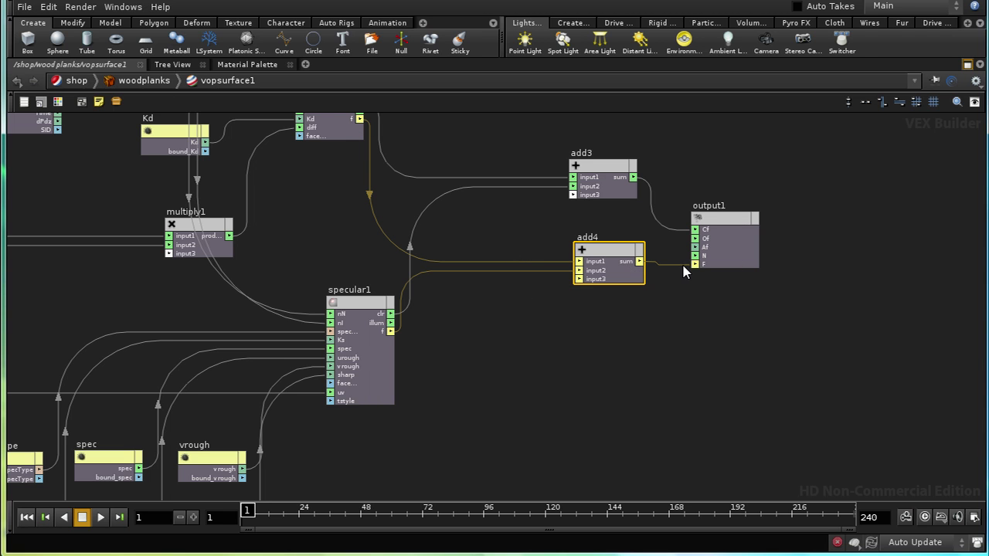
middle_drag(391, 210, 490, 234)
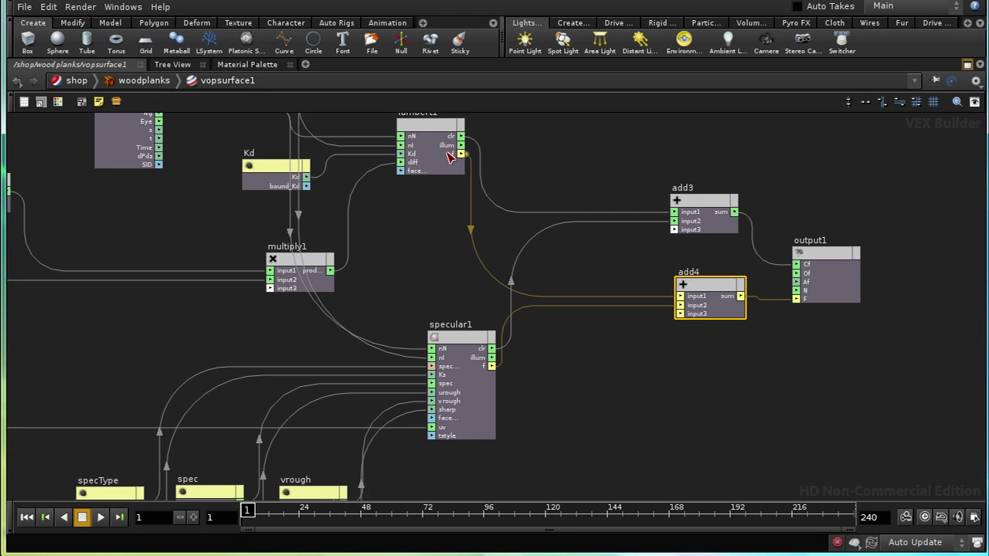
middle_drag(686, 445, 642, 400)
click(503, 280)
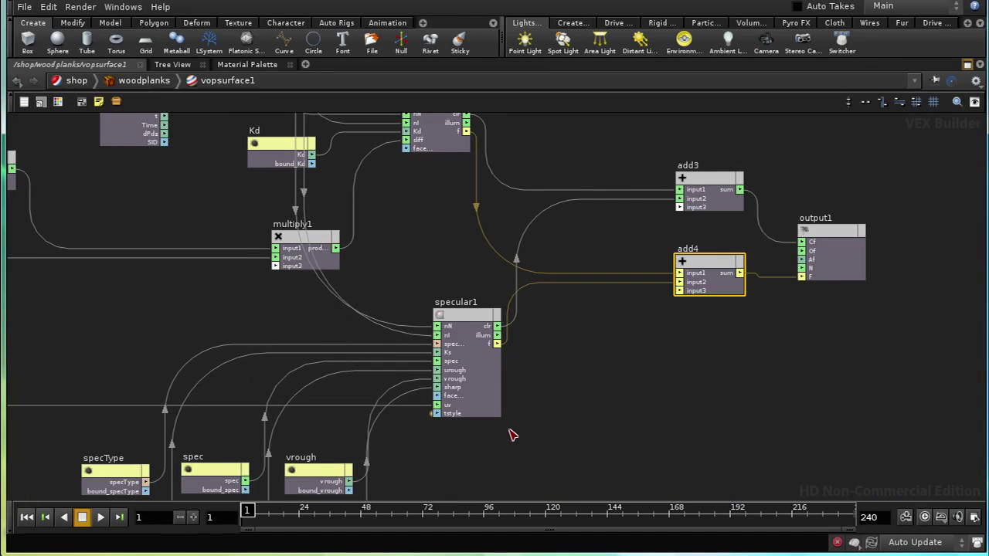
scroll(603, 394, down, 2)
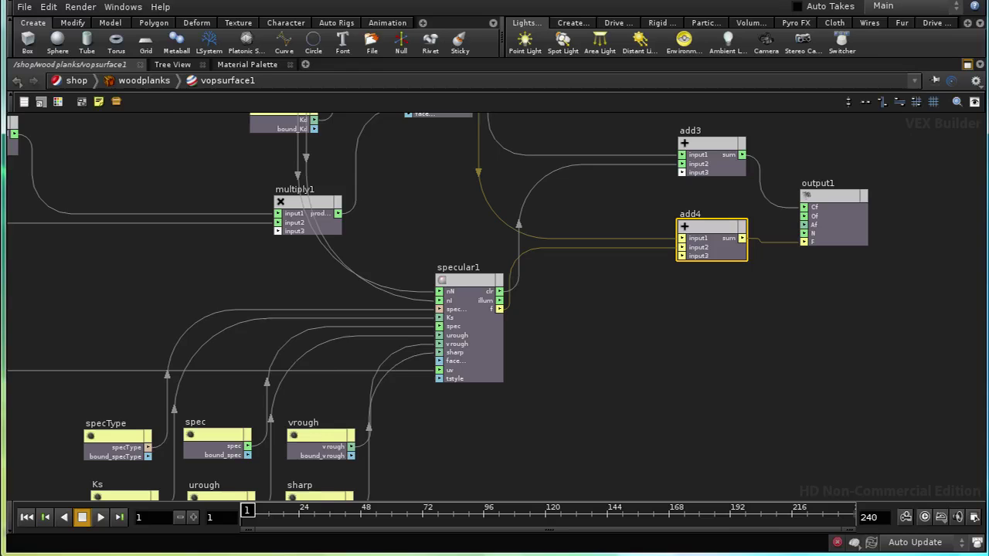
click(81, 7)
mouse_move(154, 61)
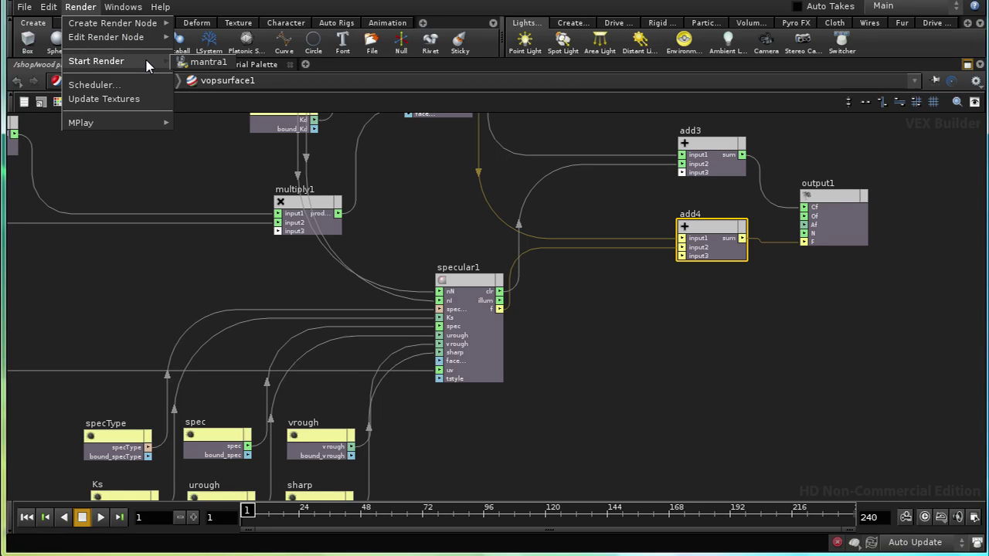
click(204, 62)
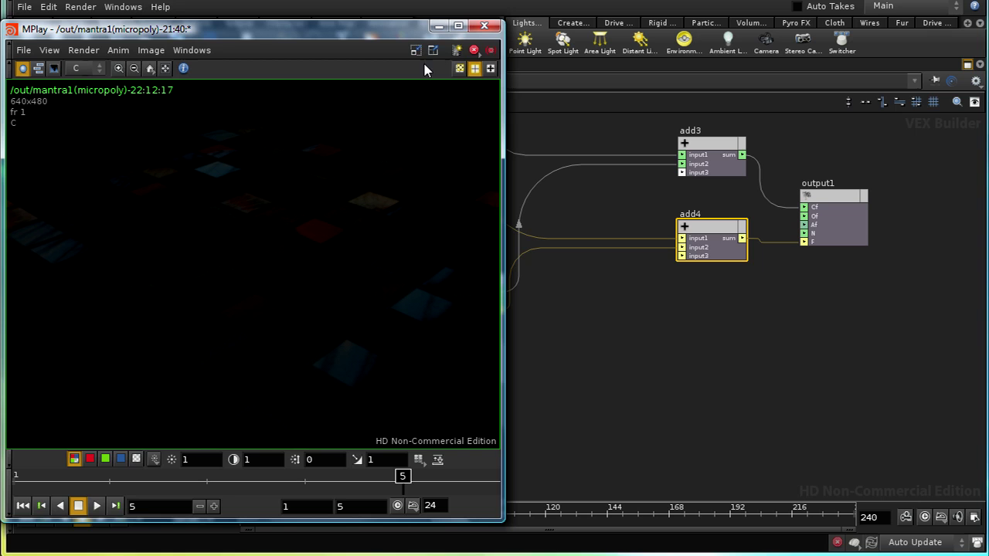
click(438, 27)
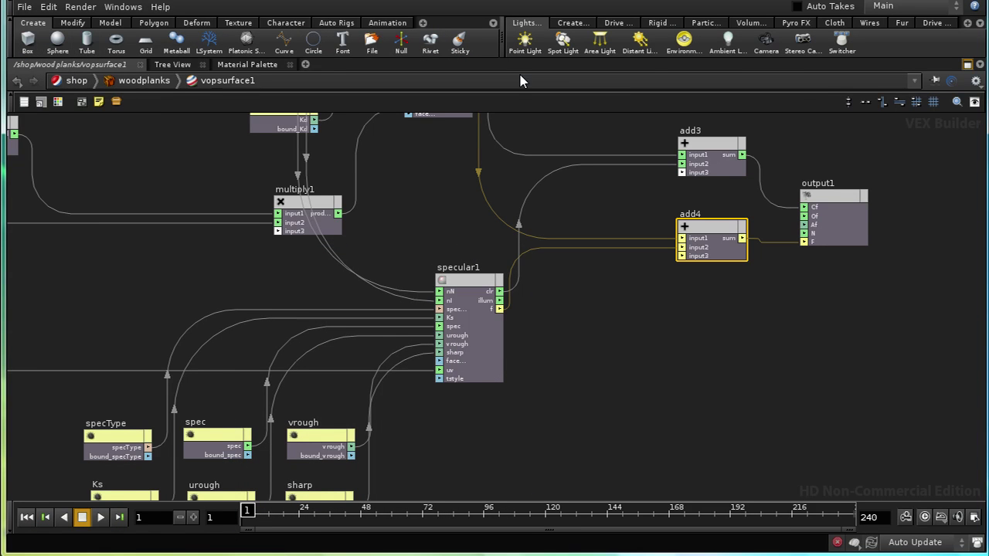
Restore the multi-pane layout, switch the network editor to the obj level and enter grid_object1's geometry network.
click(967, 65)
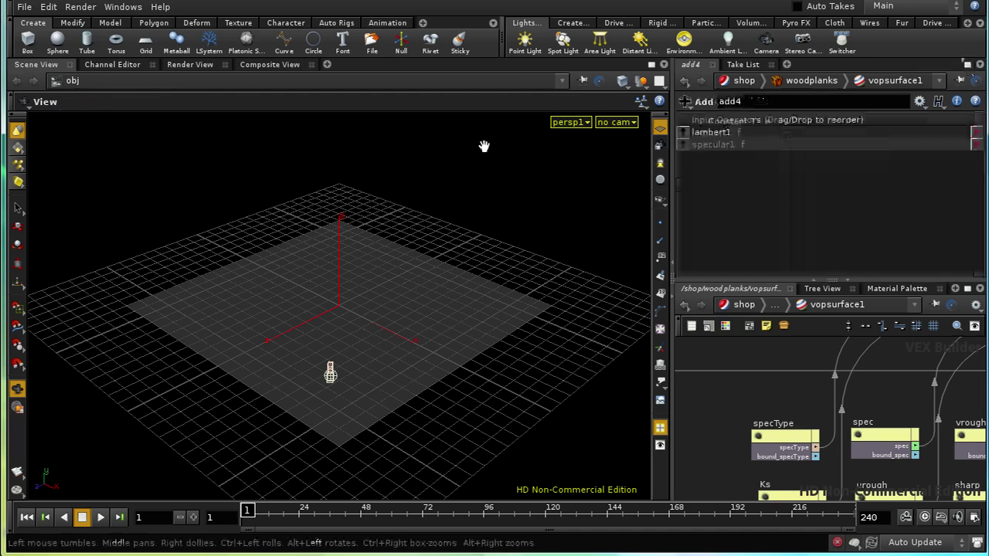
click(740, 309)
click(743, 309)
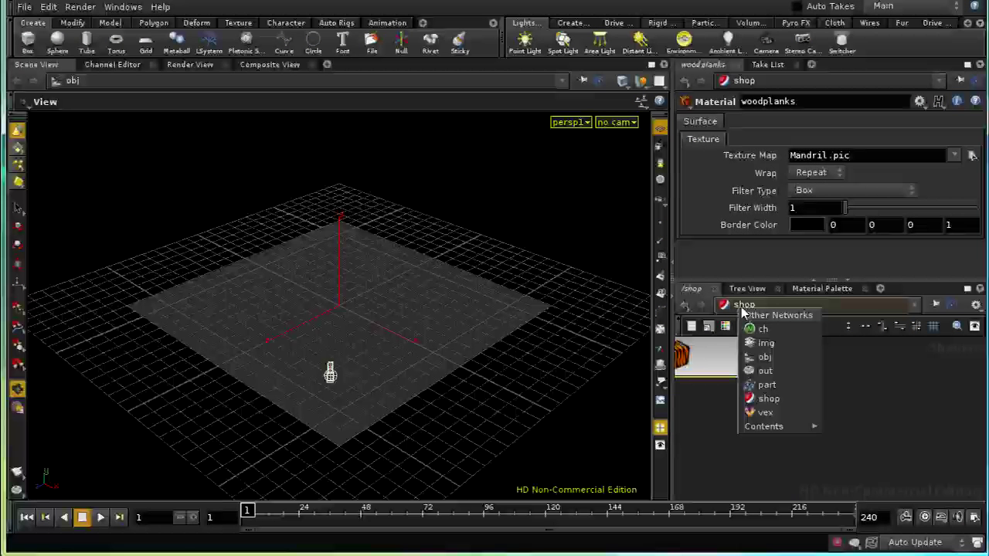
click(765, 357)
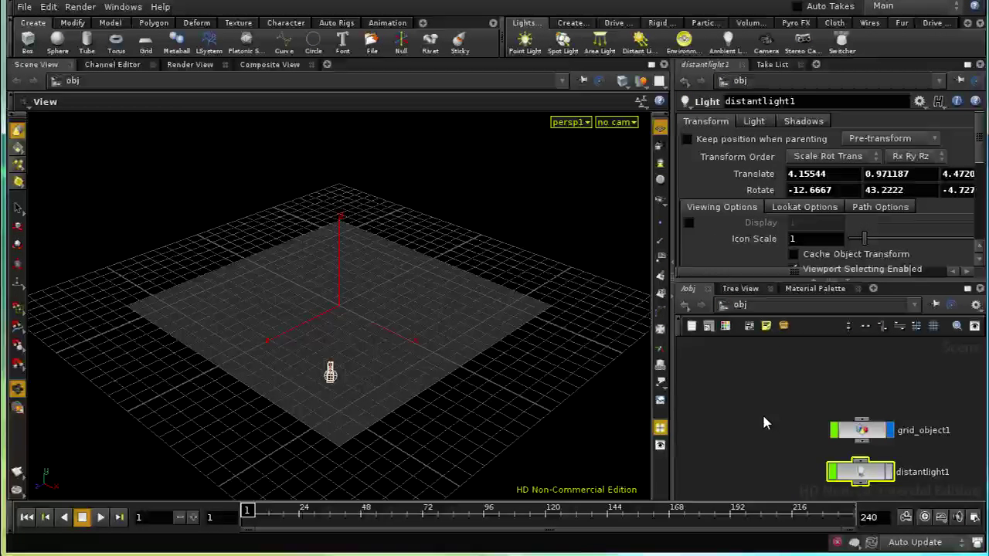
drag(804, 397, 804, 402)
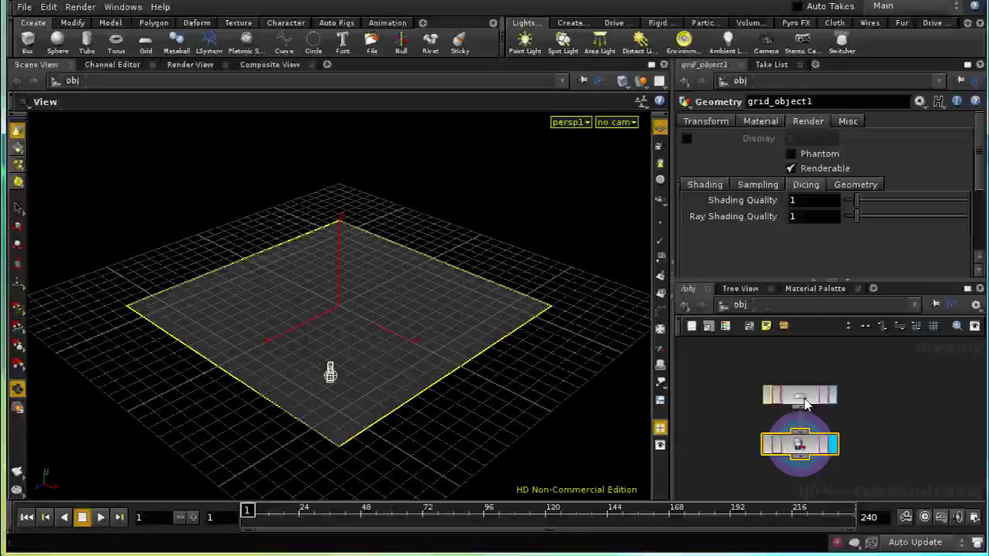
double_click(804, 402)
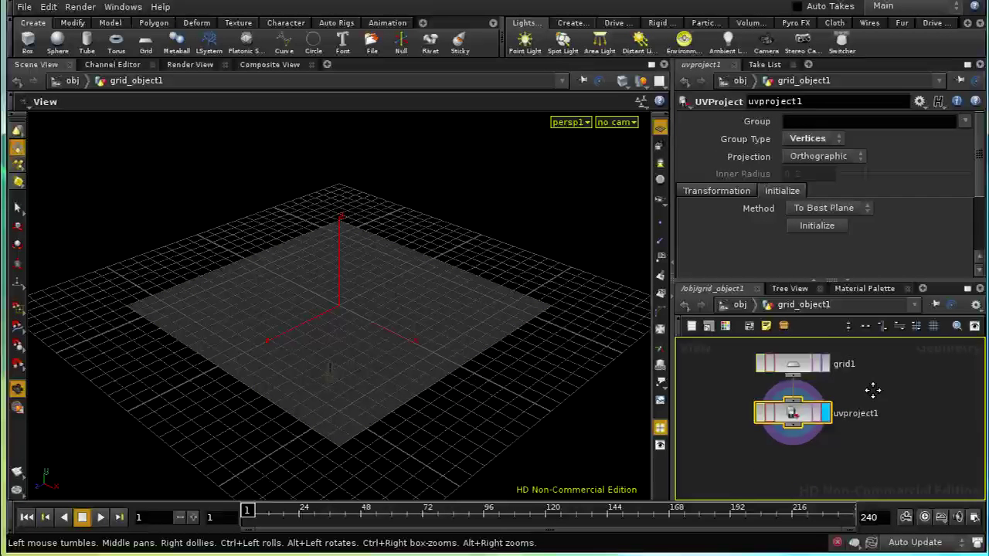
middle_drag(872, 390, 870, 379)
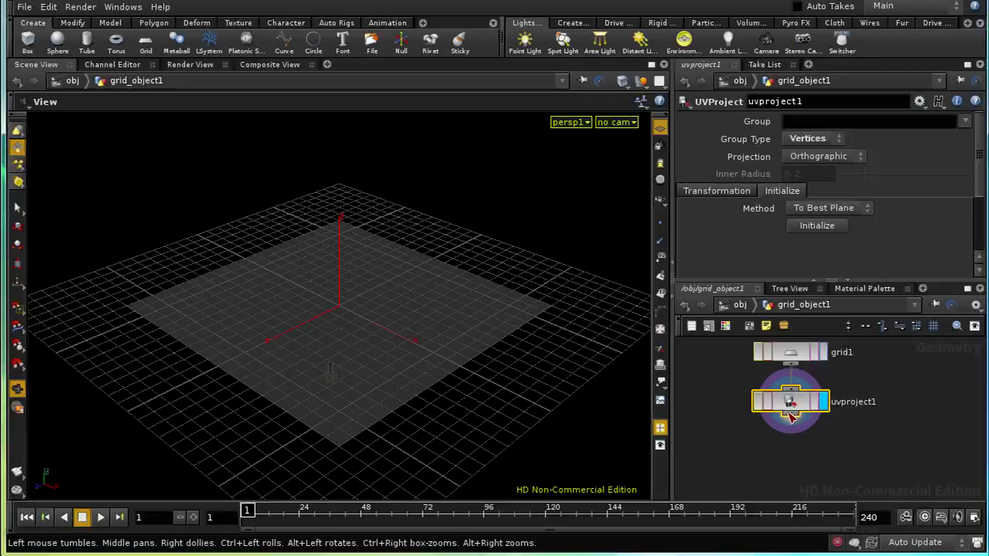
key(Tab)
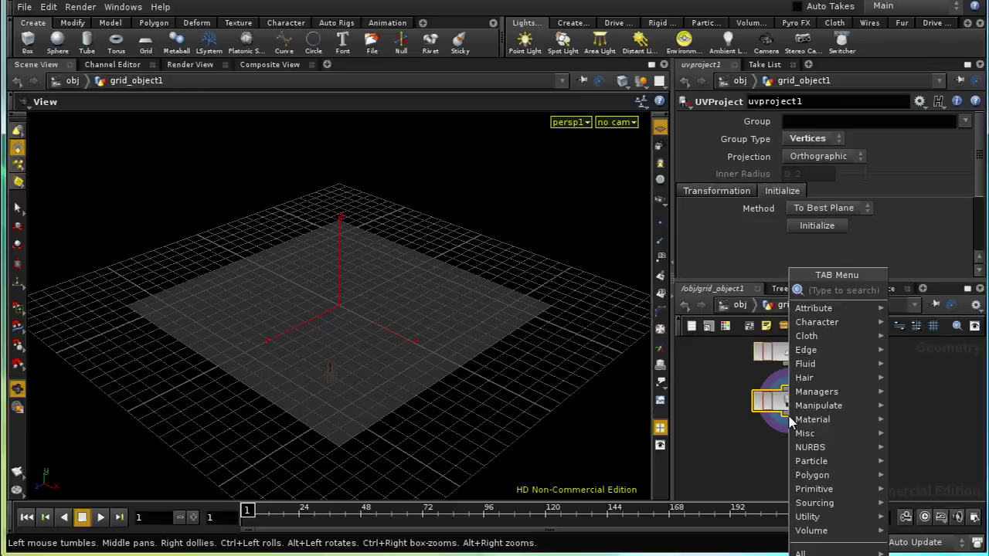
mouse_move(823, 352)
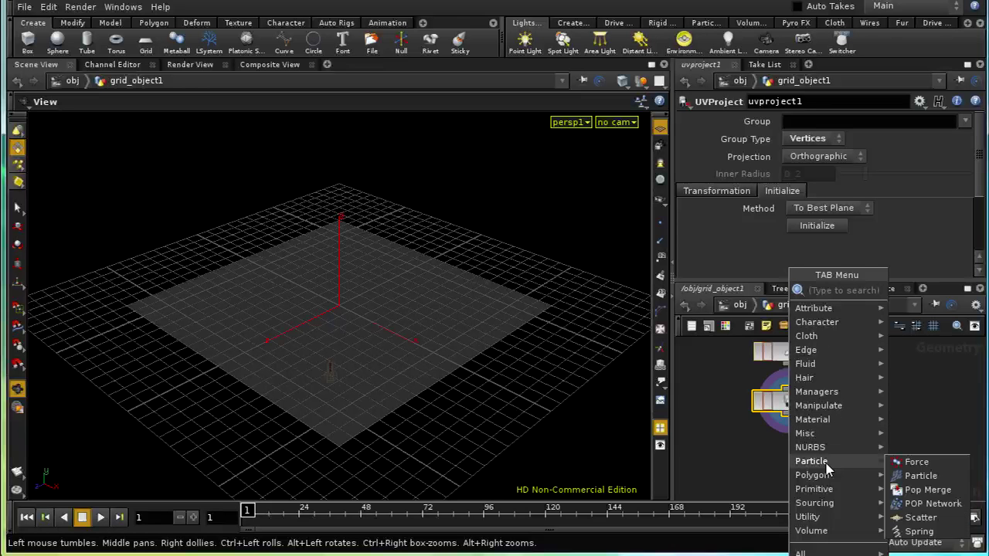
mouse_move(823, 421)
key(Escape)
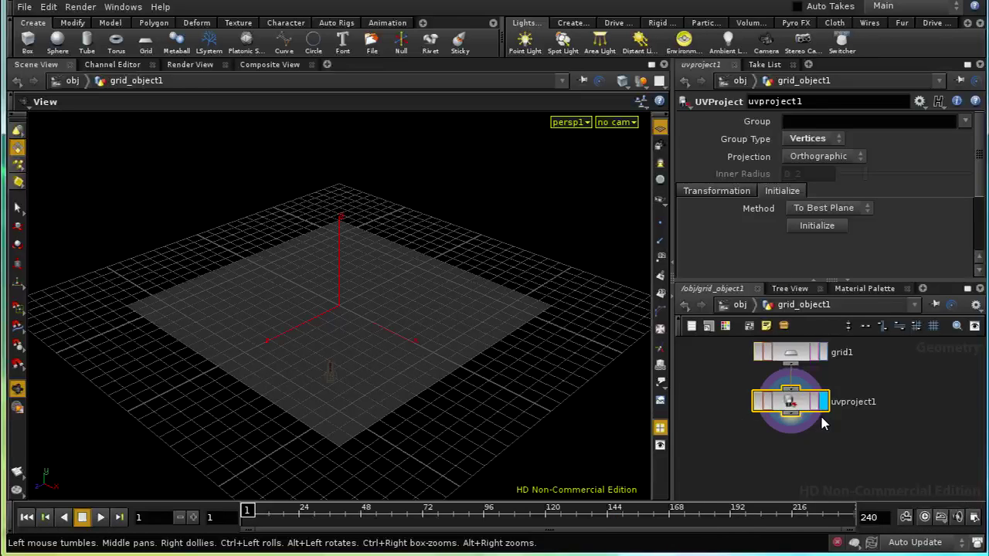
key(d)
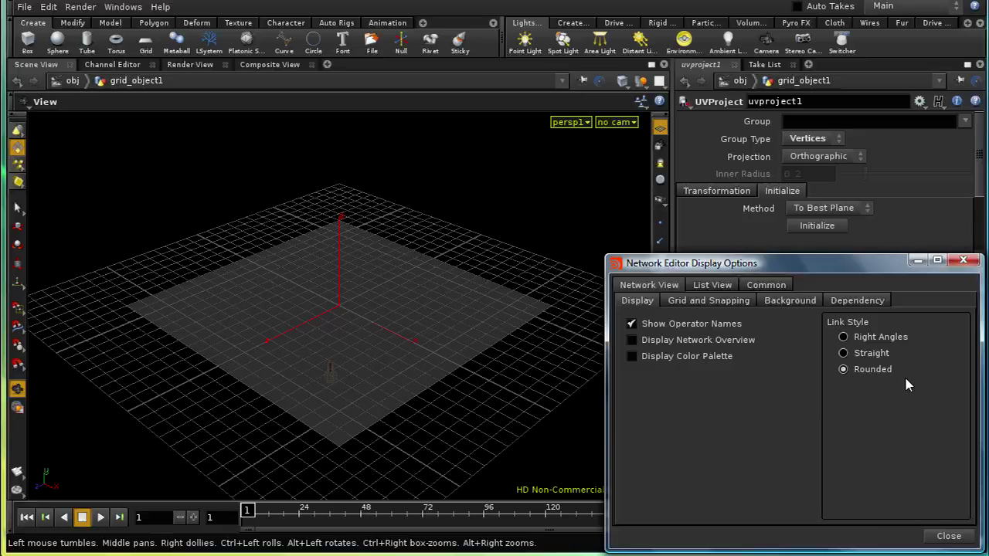
click(949, 535)
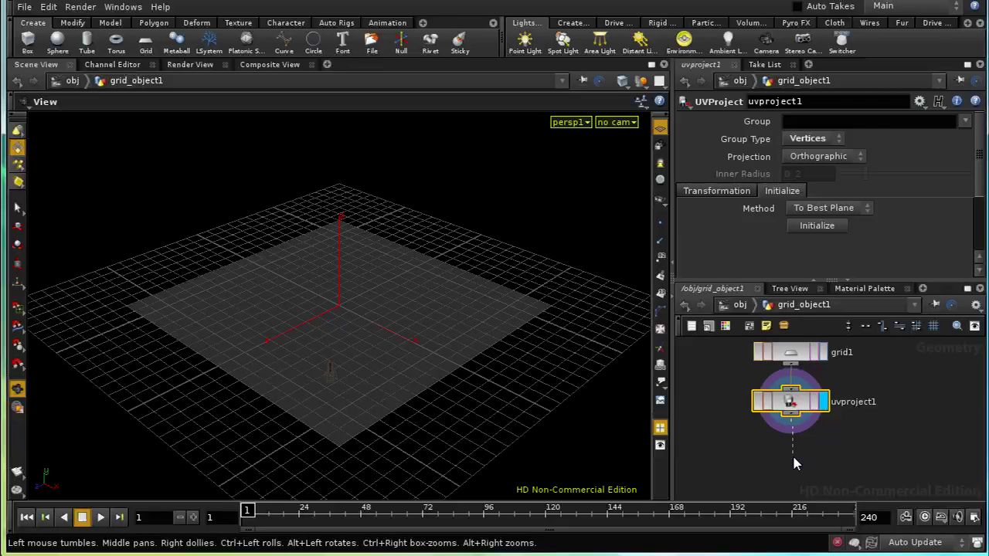
Append an Edit node to the output of uvproject1 and line it up directly beneath that node.
key(Tab)
text(ed)
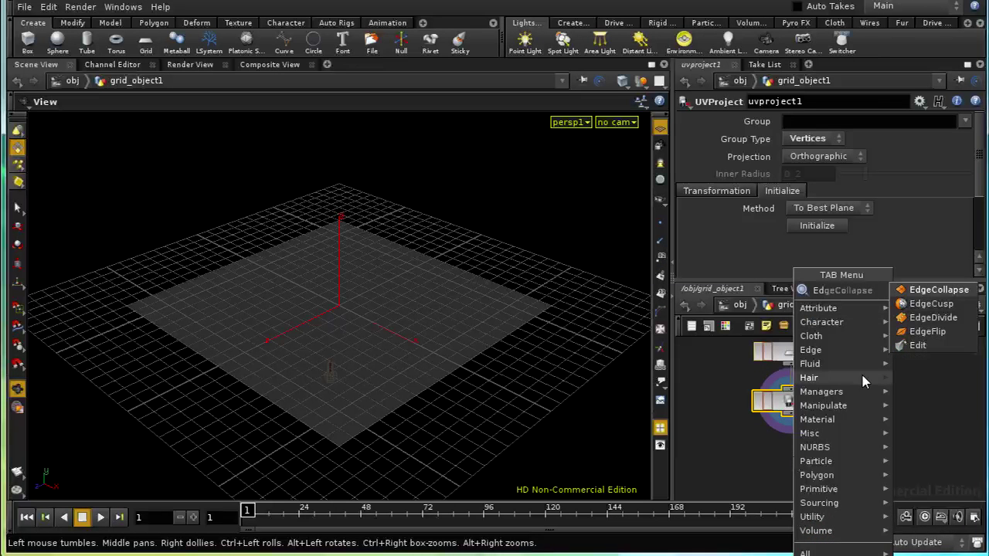
click(906, 345)
click(798, 452)
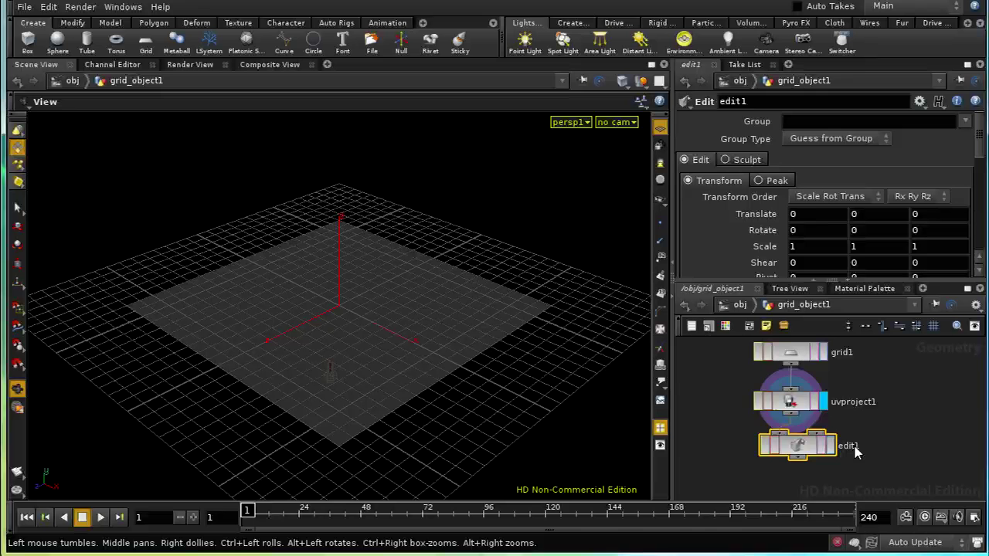
drag(804, 456, 797, 459)
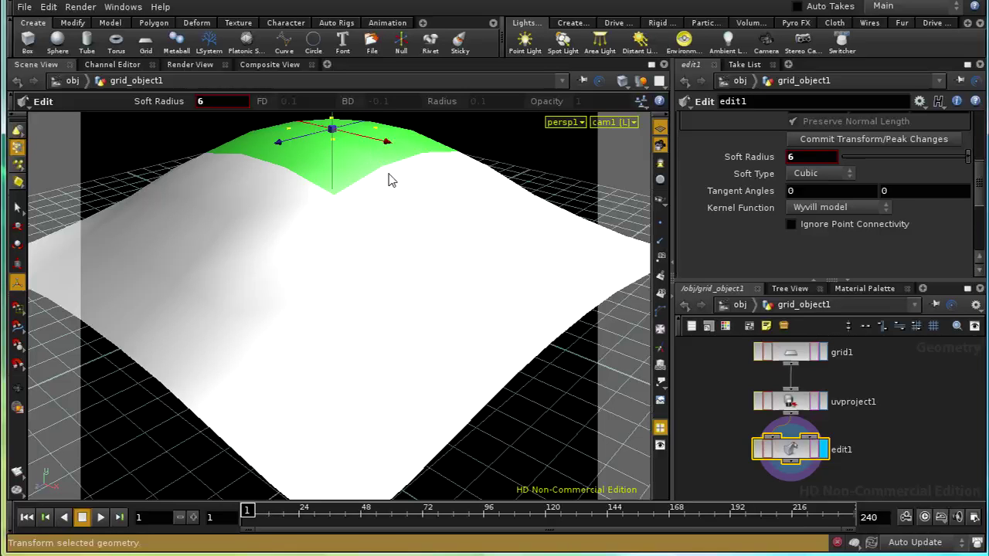
Render the deformed grid with mantra1 to examine the specular highlights, then minimize the render viewer.
click(81, 7)
key(Escape)
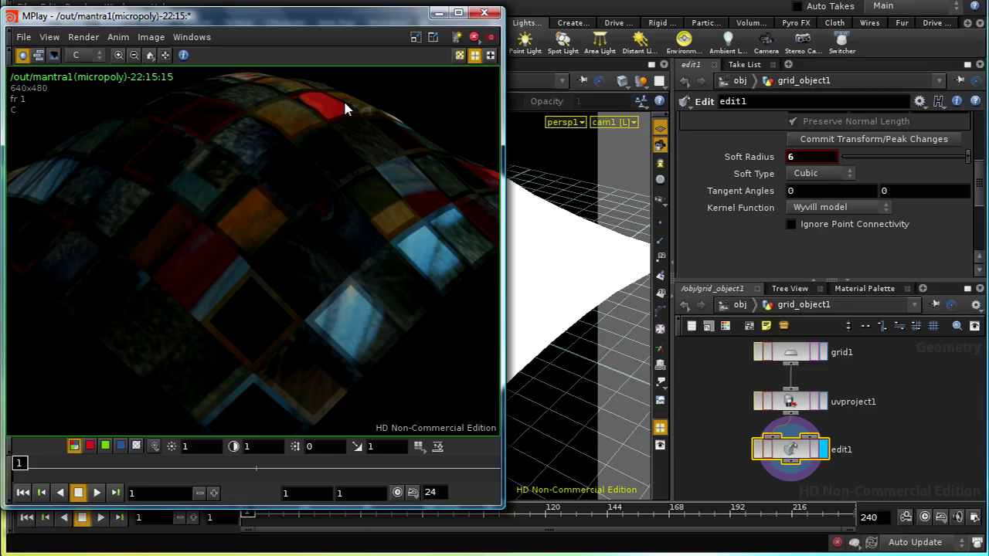
click(438, 13)
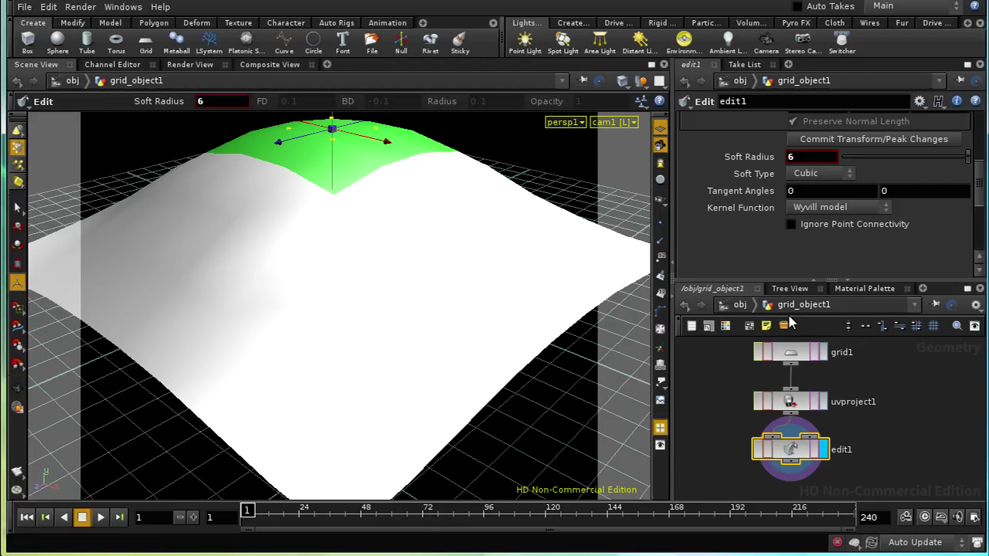
Go back to the shop network, open woodplanks' vopsurface1 in a maximized network editor and move output1 farther from the add nodes.
key(u)
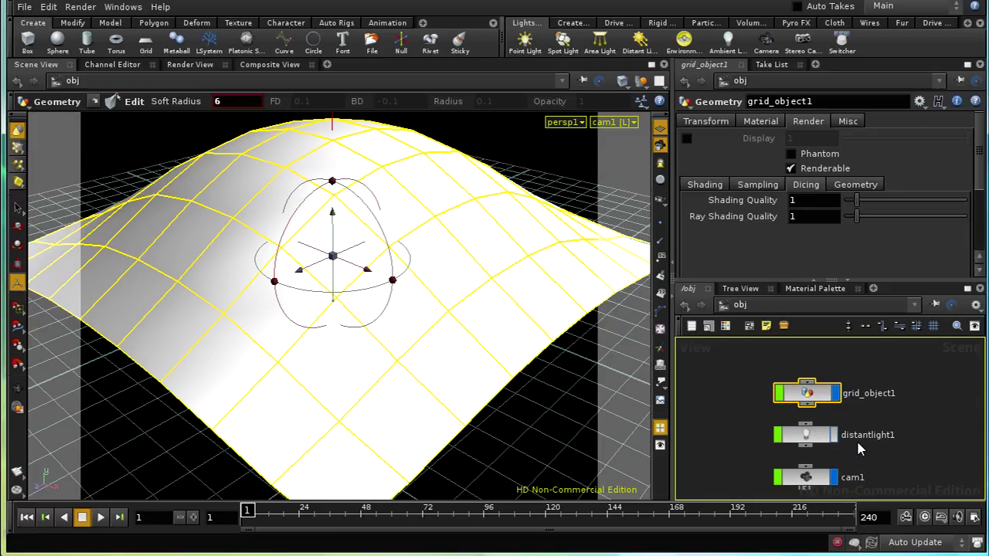
right_click(808, 351)
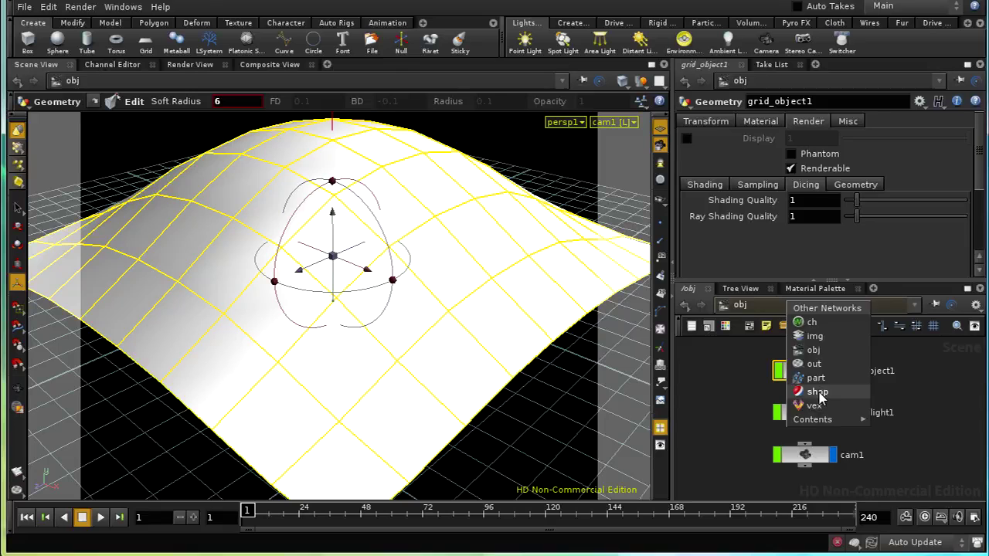
click(818, 392)
click(967, 288)
key(h)
double_click(347, 305)
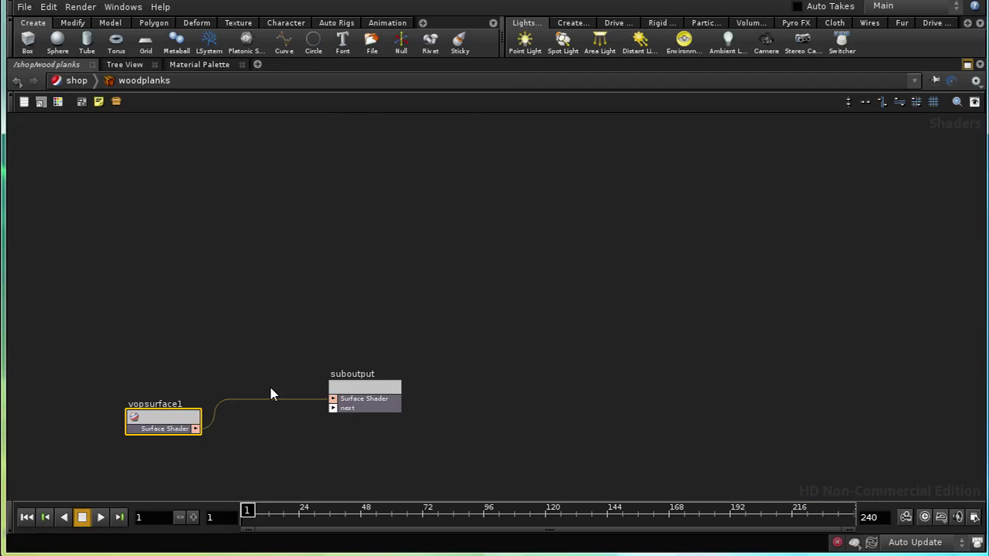
double_click(183, 423)
middle_drag(576, 400, 133, 503)
drag(336, 242, 472, 383)
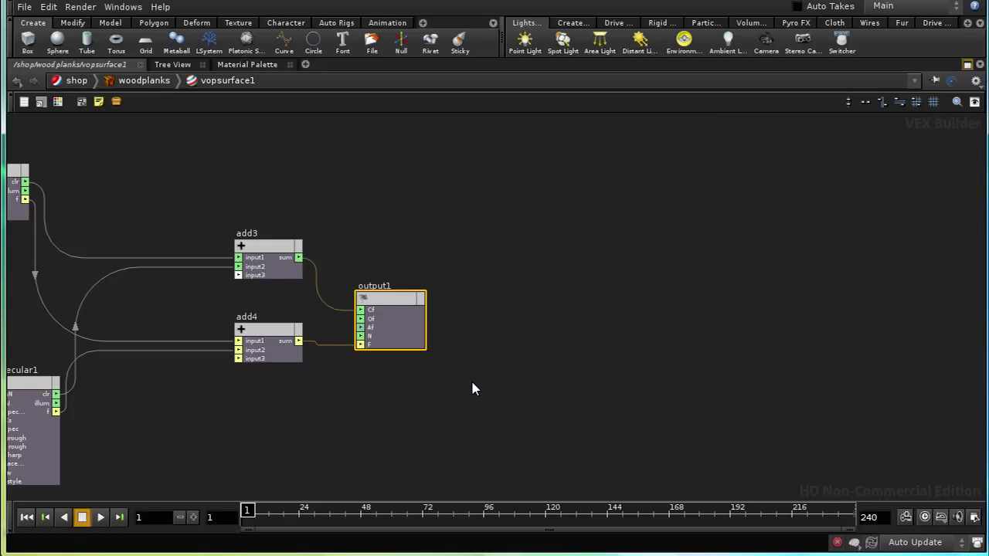
Display output1's parameters over the network editor and enlarge the pane until the whole parameter order list fits.
key(p)
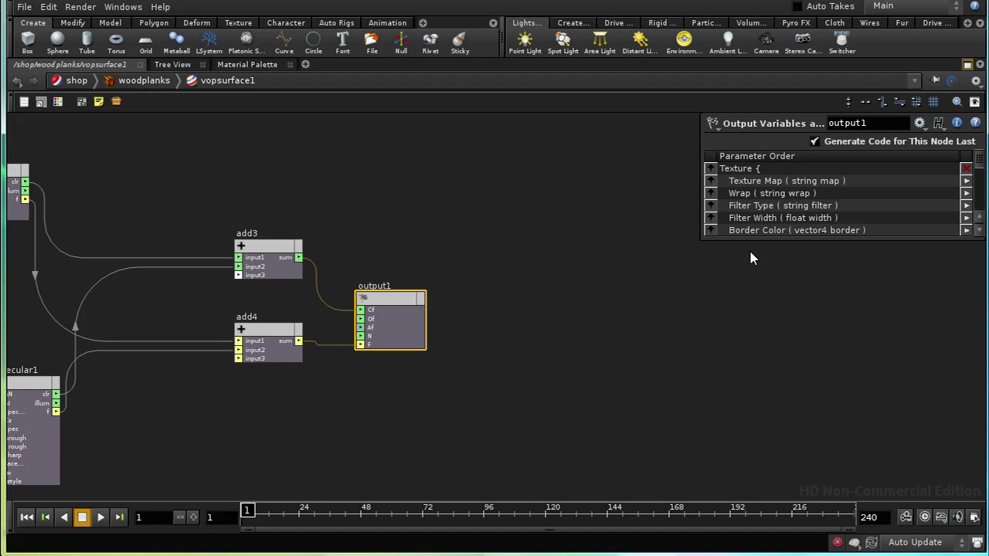
drag(769, 238, 774, 456)
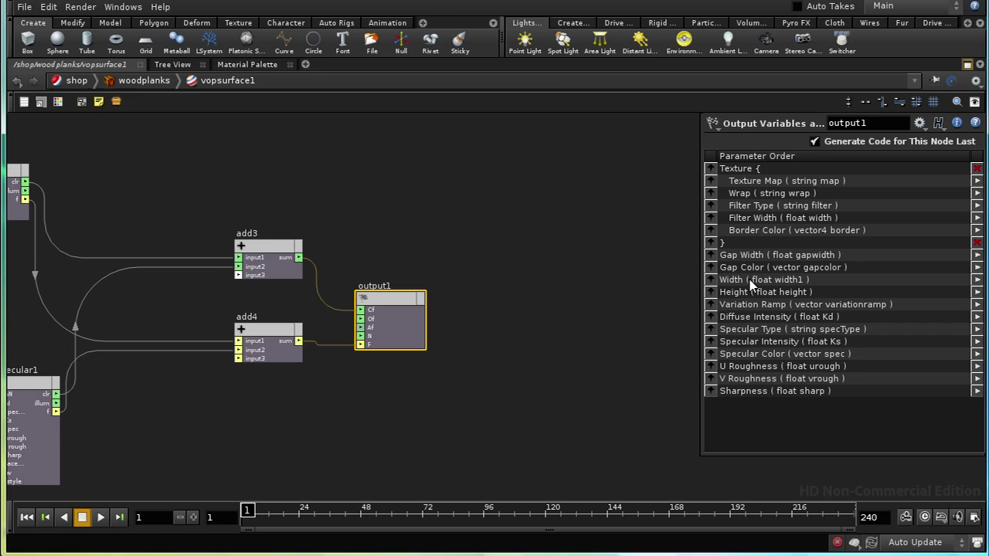
Gather output1's parameters from Diffuse Intensity through Sharpness into a new group.
click(749, 321)
shift+click(751, 331)
shift+click(753, 343)
shift+click(757, 354)
shift+click(759, 366)
shift+click(761, 378)
shift+click(763, 391)
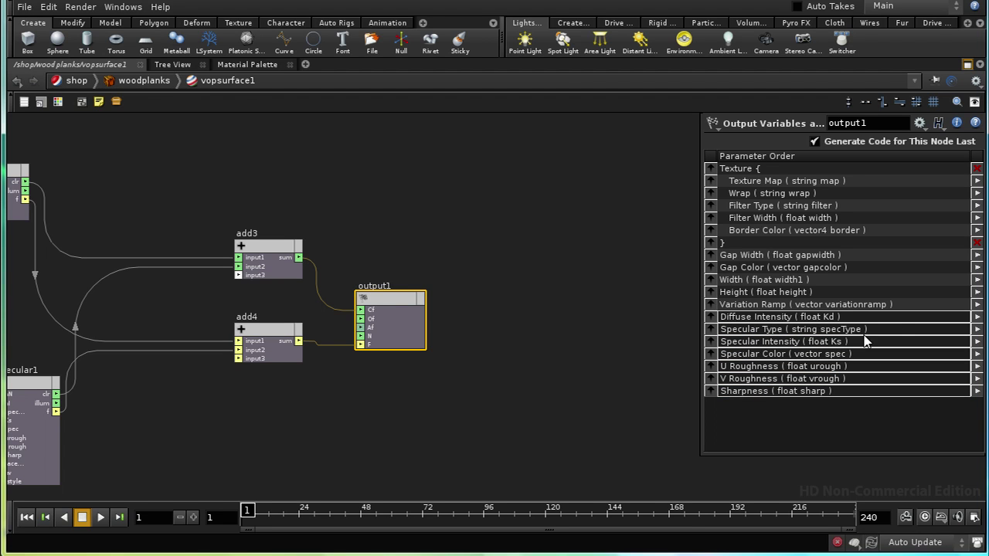
click(977, 317)
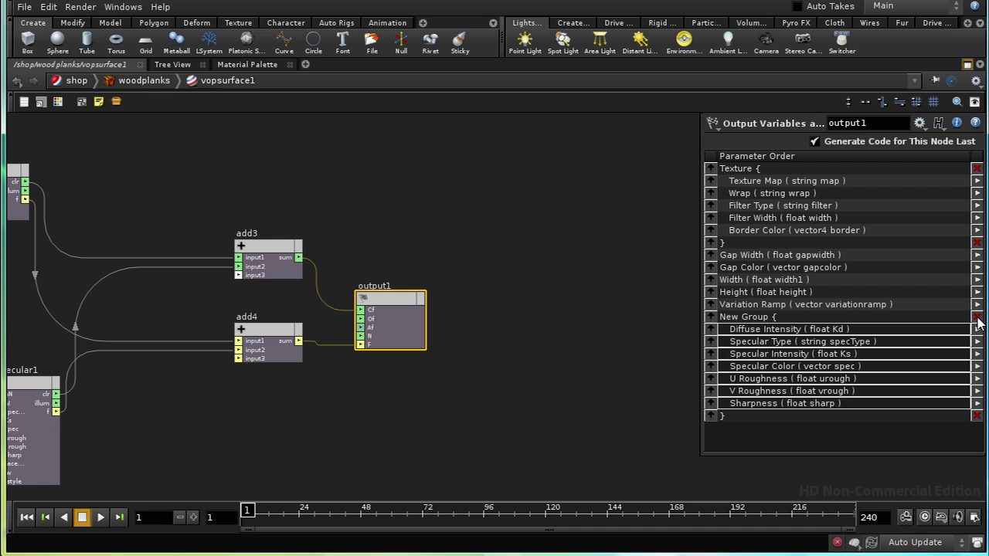
Rename output1's new parameter group Lighting.
double_click(764, 318)
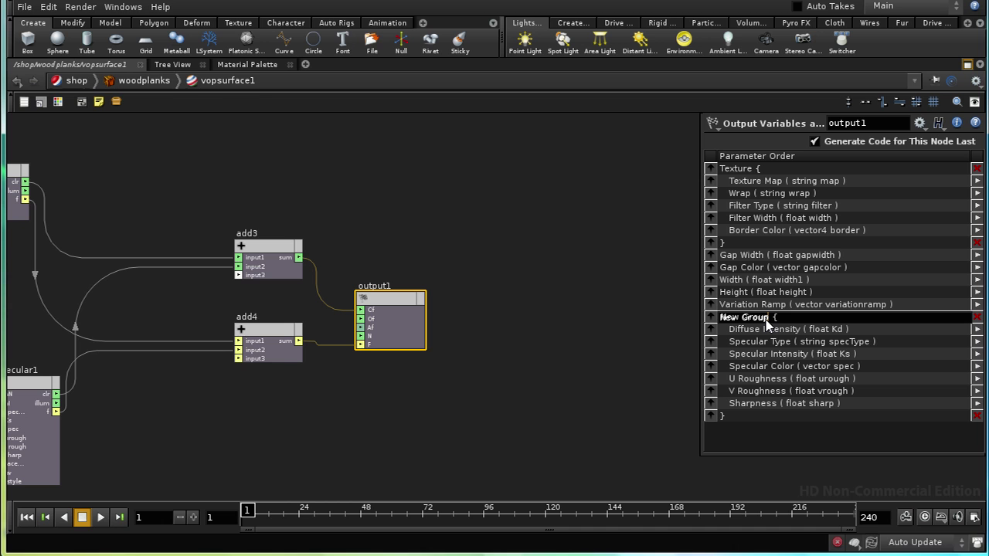
key(Return)
key(Return)
click(543, 359)
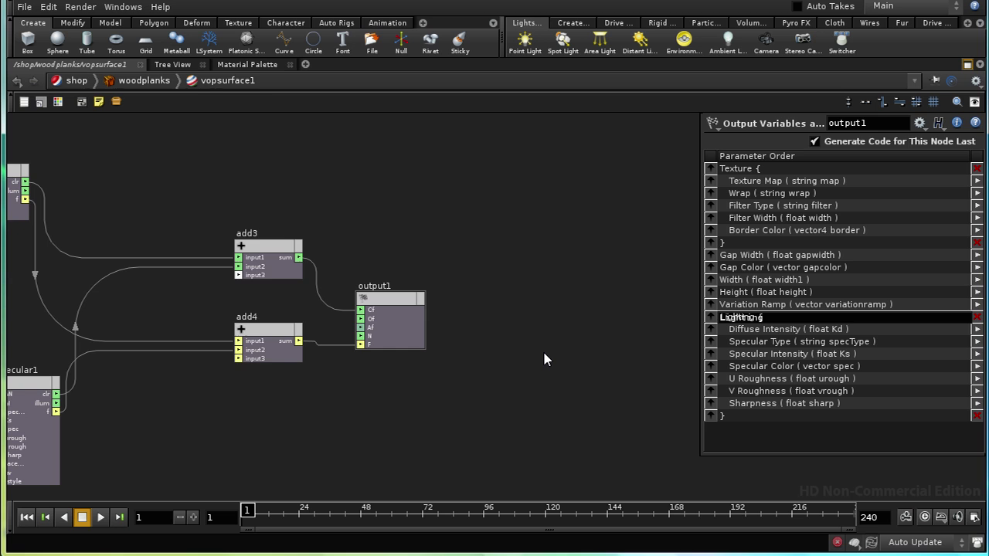
Return to the shop level and promote the material parameters of woodplanks.
key(u)
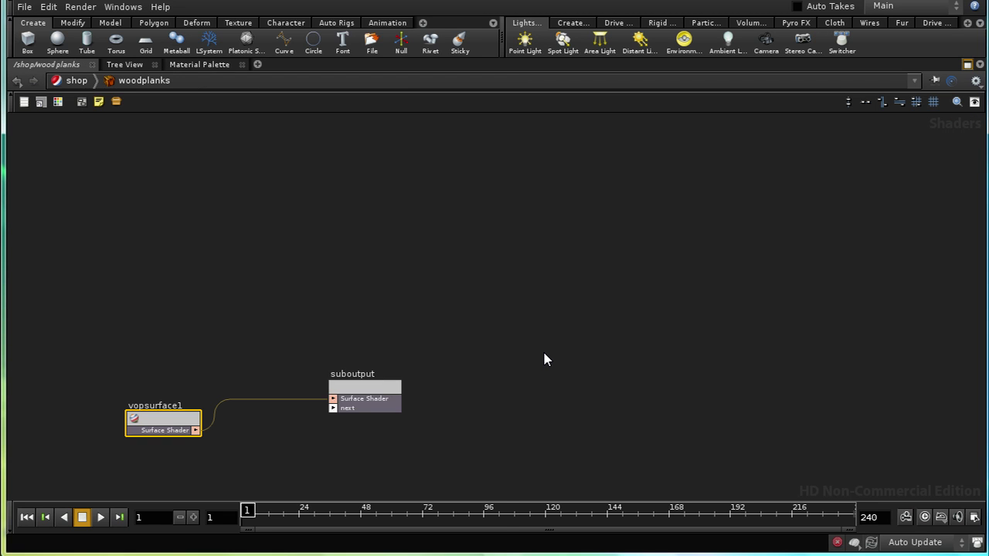
key(u)
right_click(359, 313)
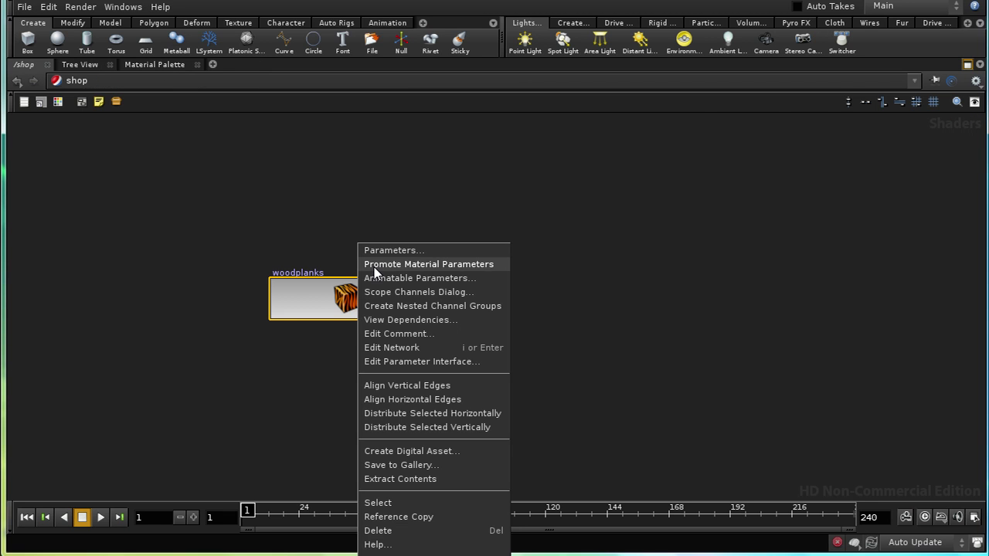
click(375, 273)
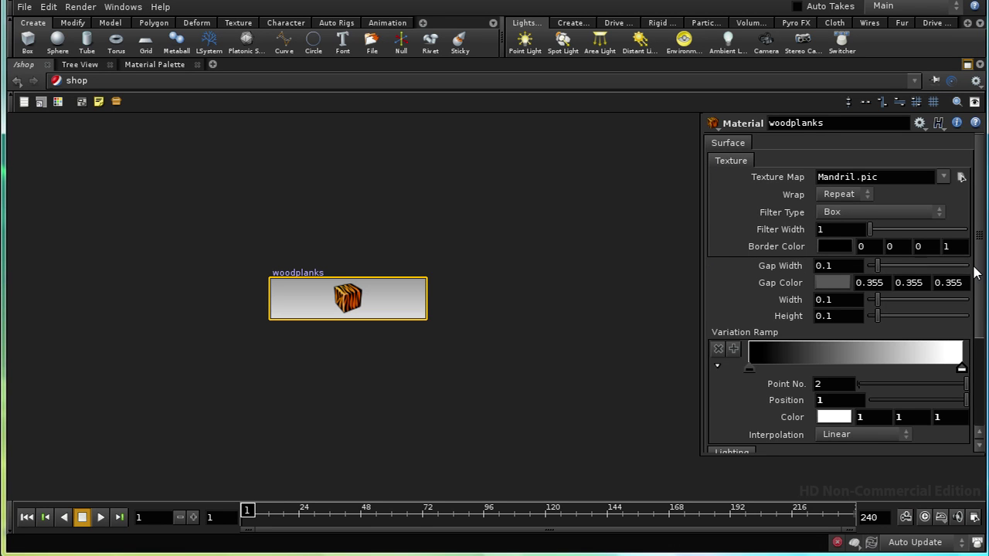
Examine the promoted woodplanks parameters, from the Texture group through the gap and ramp settings to the Lighting group.
scroll(978, 279, down, 5)
scroll(978, 278, up, 5)
scroll(978, 278, down, 1)
scroll(760, 269, down, 5)
scroll(759, 269, up, 1)
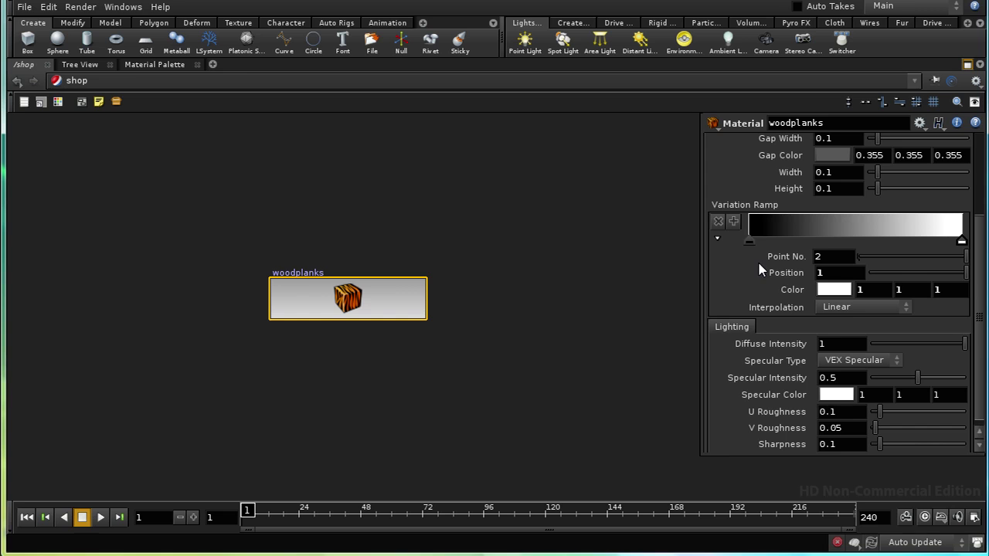
drag(978, 232, 979, 150)
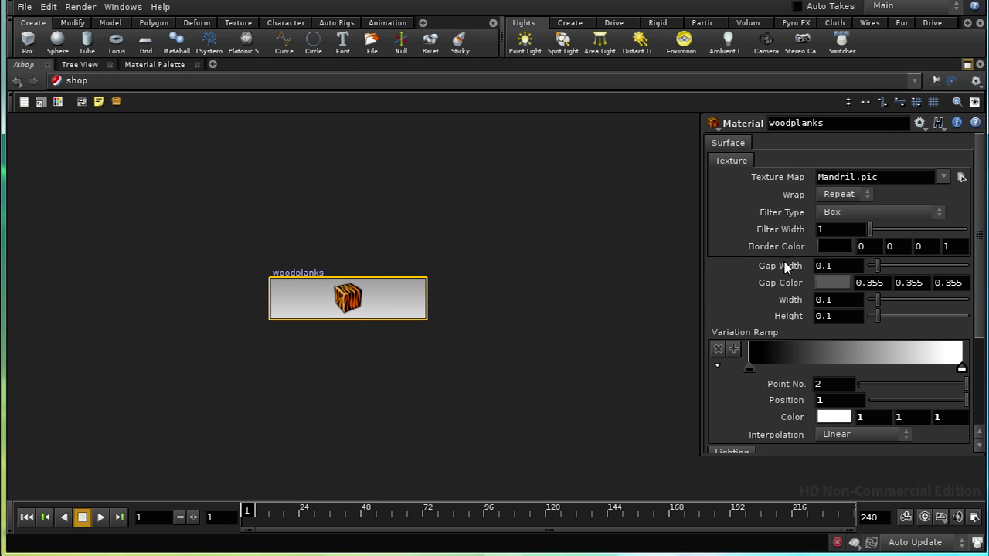
scroll(984, 305, down, 3)
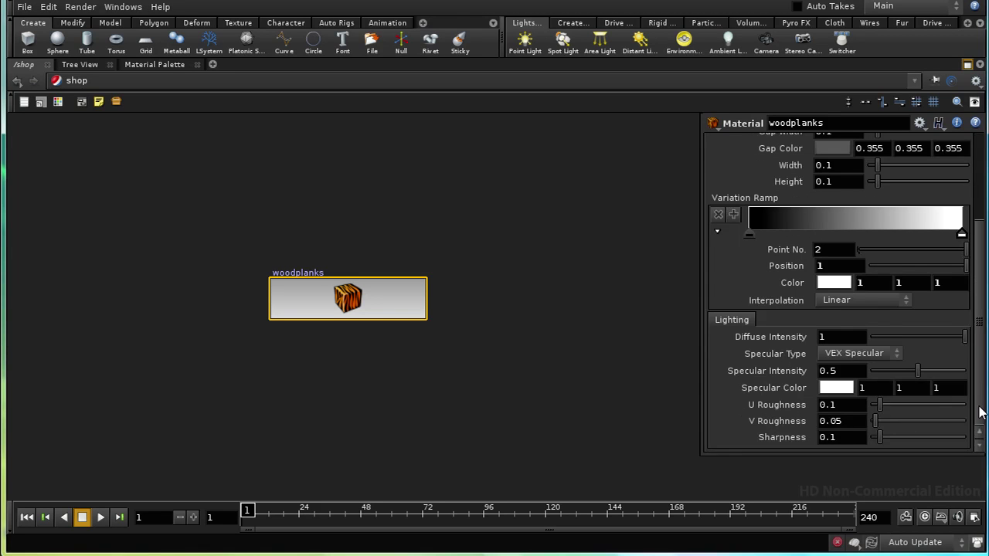
scroll(984, 306, up, 1)
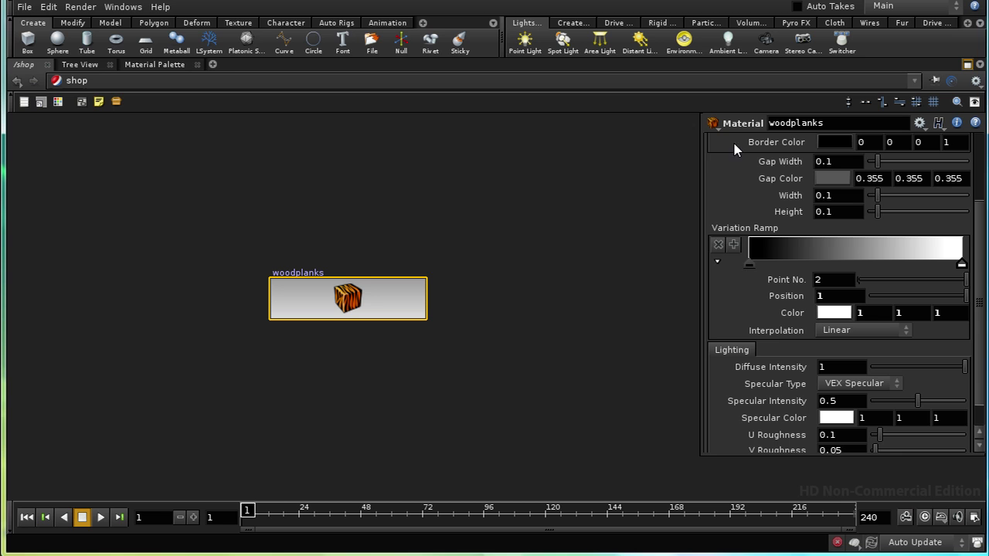
scroll(980, 359, down, 1)
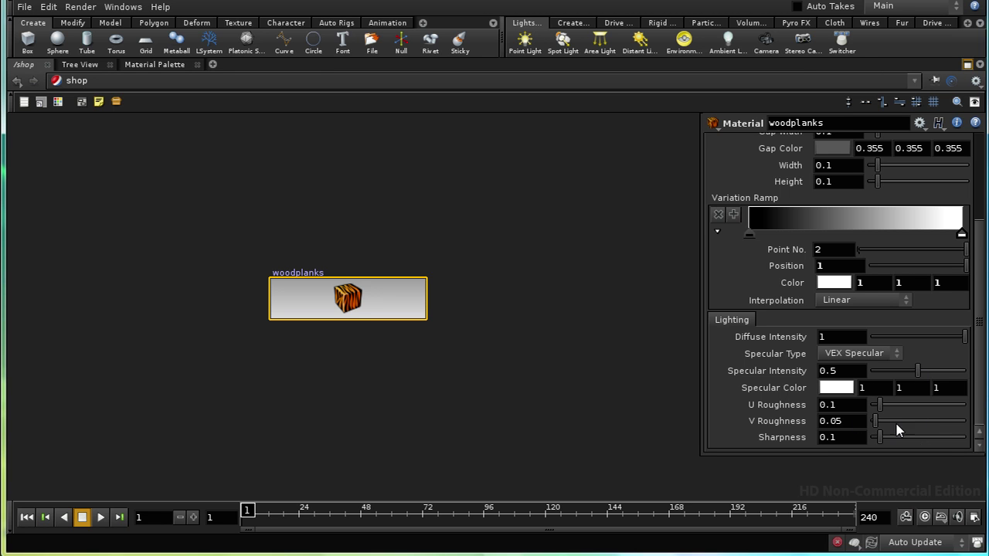
Set woodplanks' U Roughness to 0.01 and Sharpness to 0.05, check the result with a mantra1 render and close the viewer.
middle_drag(845, 399, 776, 438)
mouse_move(856, 437)
middle_down()
mouse_move(825, 444)
mouse_move(851, 438)
mouse_move(853, 463)
mouse_move(829, 476)
mouse_move(800, 469)
mouse_move(842, 444)
middle_up()
click(81, 7)
mouse_move(104, 61)
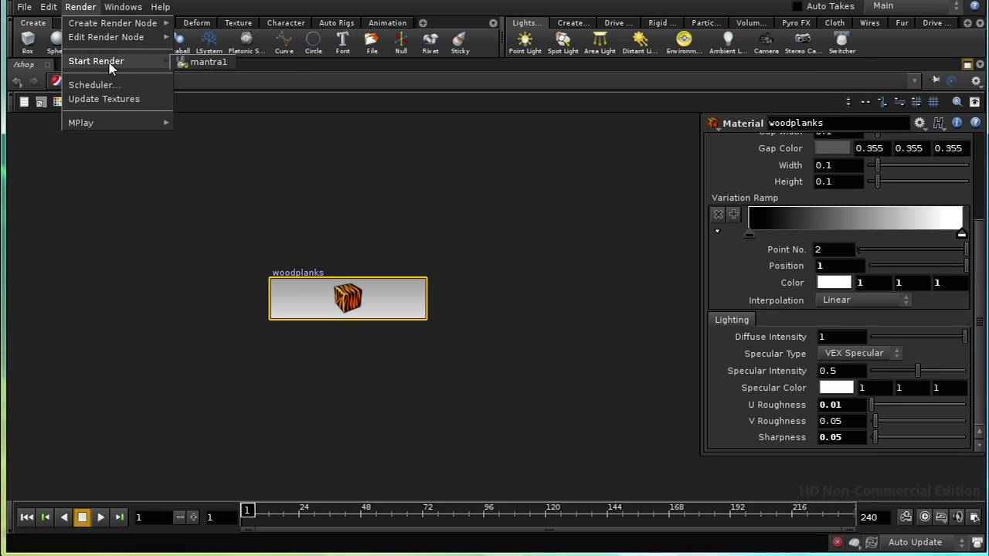
click(183, 64)
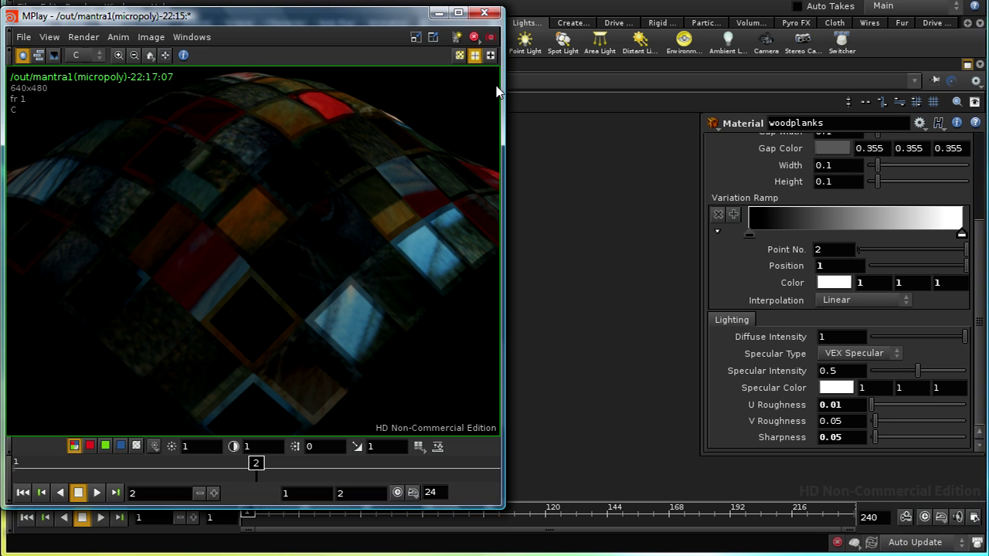
click(486, 15)
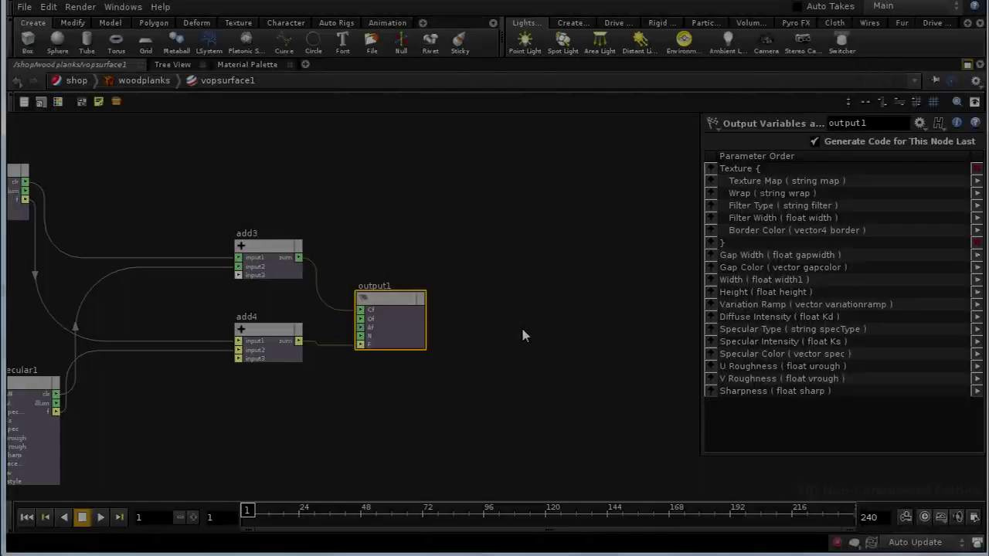
Space out the end of the vopsurface1 network by moving add4 further below add3 and placing output1 midway beside them.
middle_drag(362, 394, 300, 378)
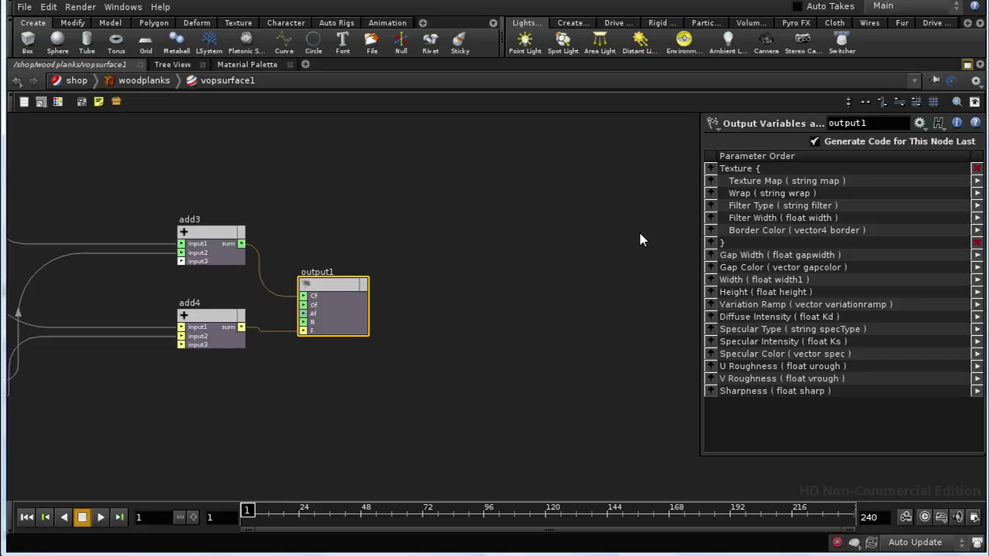
drag(315, 286, 375, 317)
middle_drag(327, 479, 302, 468)
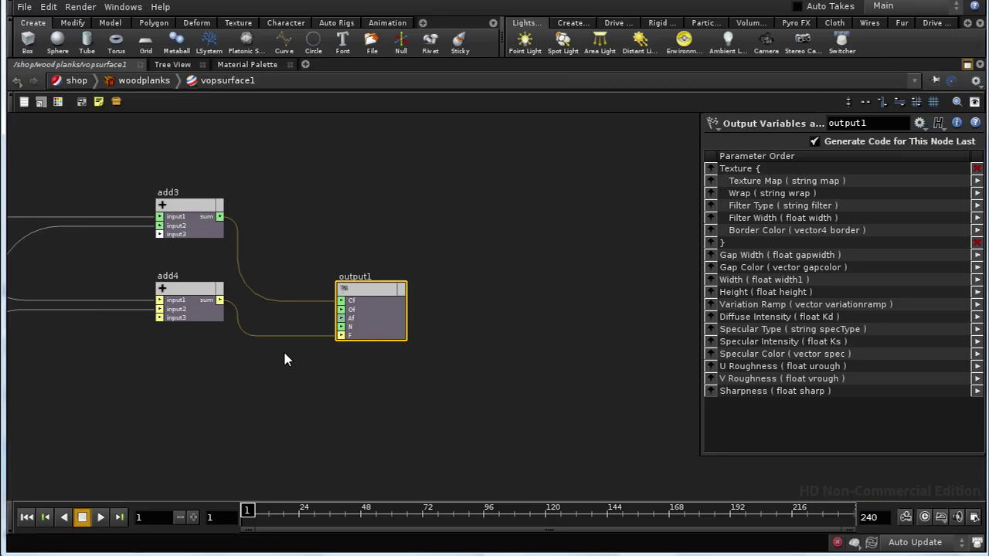
drag(196, 288, 195, 352)
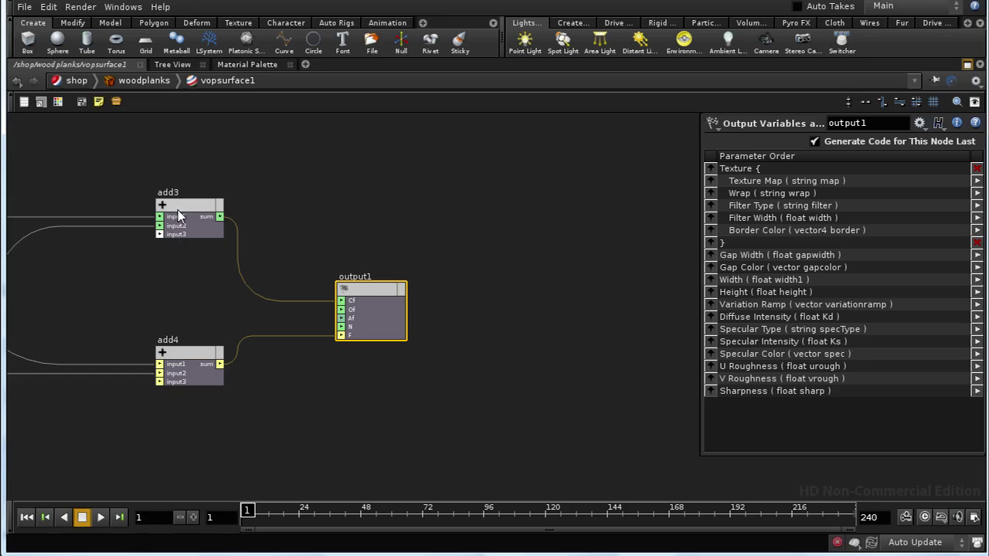
drag(367, 285, 308, 260)
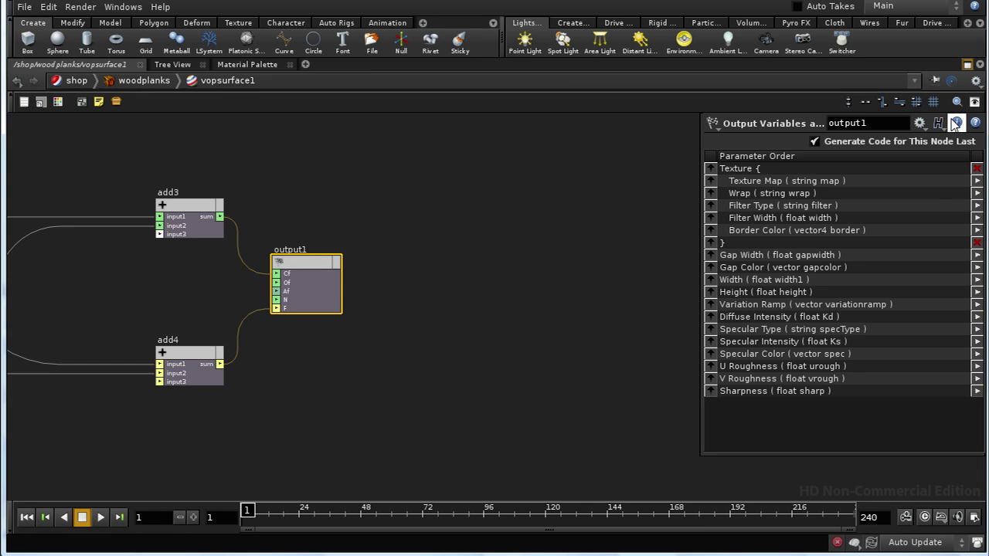
Group output1's parameters from Gap Width through Variation Ramp and name the group Planks.
click(742, 259)
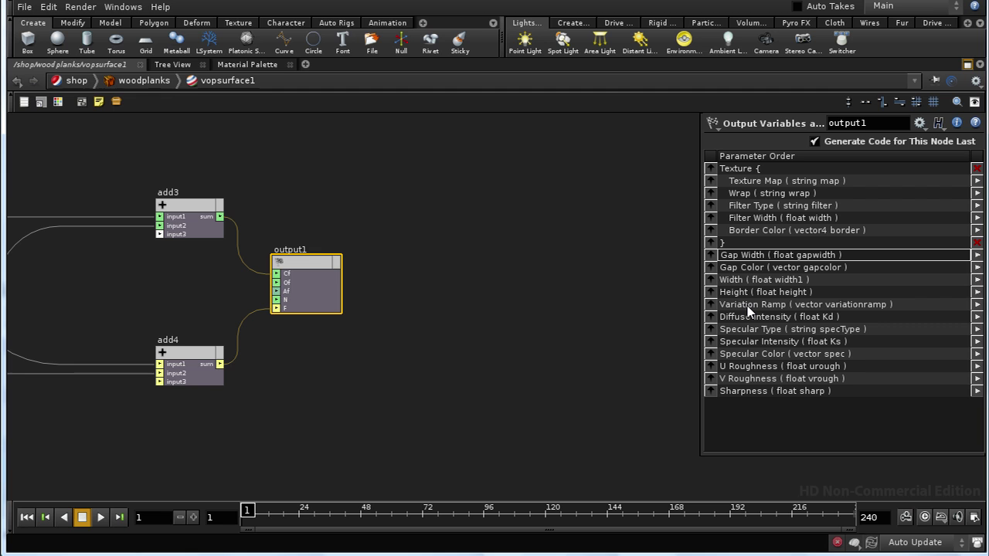
shift+click(748, 306)
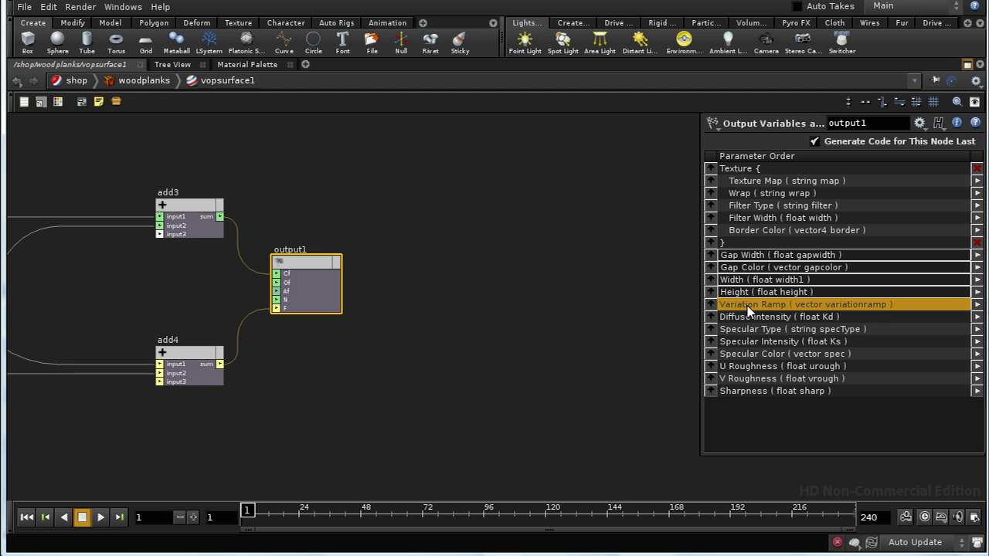
click(977, 255)
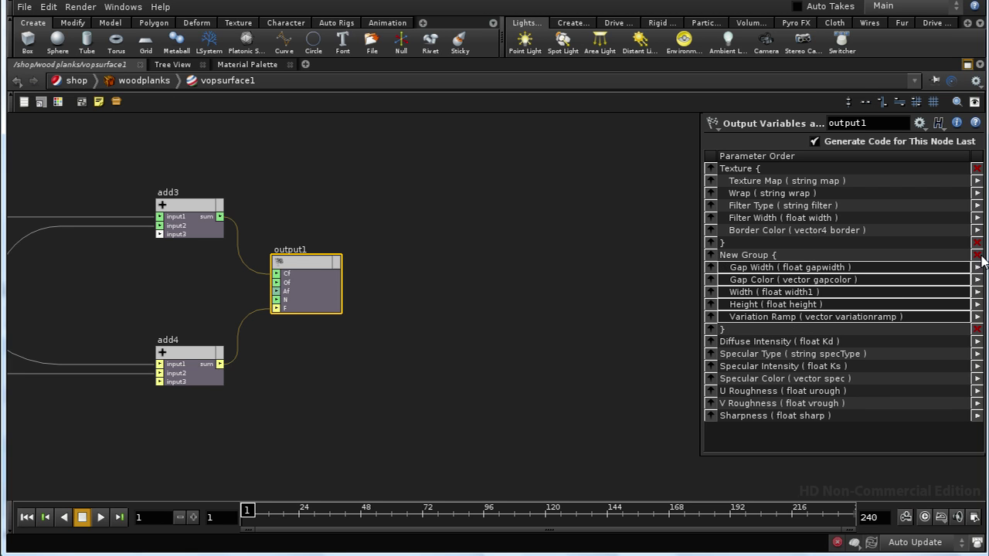
click(767, 255)
double_click(759, 256)
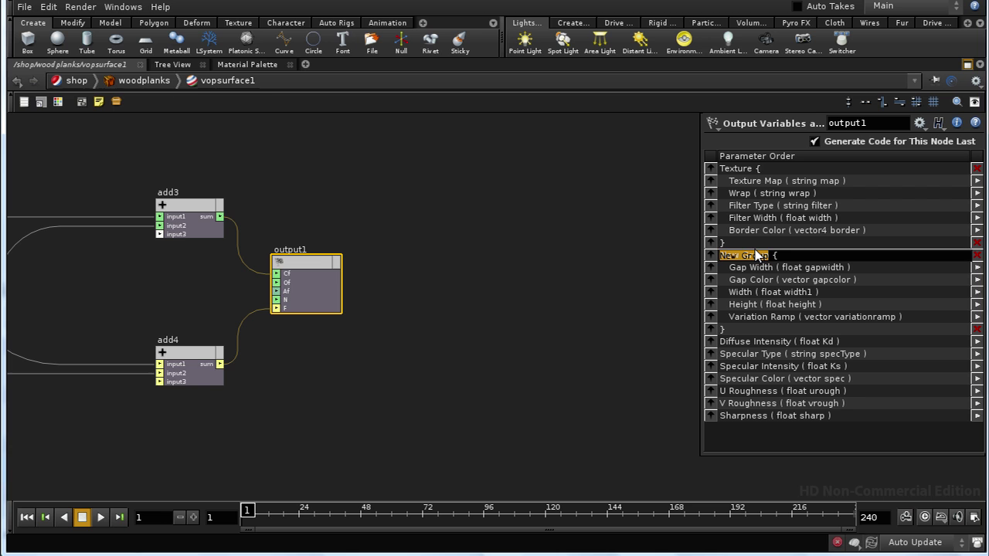
key(Home)
Group output1's parameters from Diffuse Intensity through Sharpness and name the group Lighting.
click(779, 342)
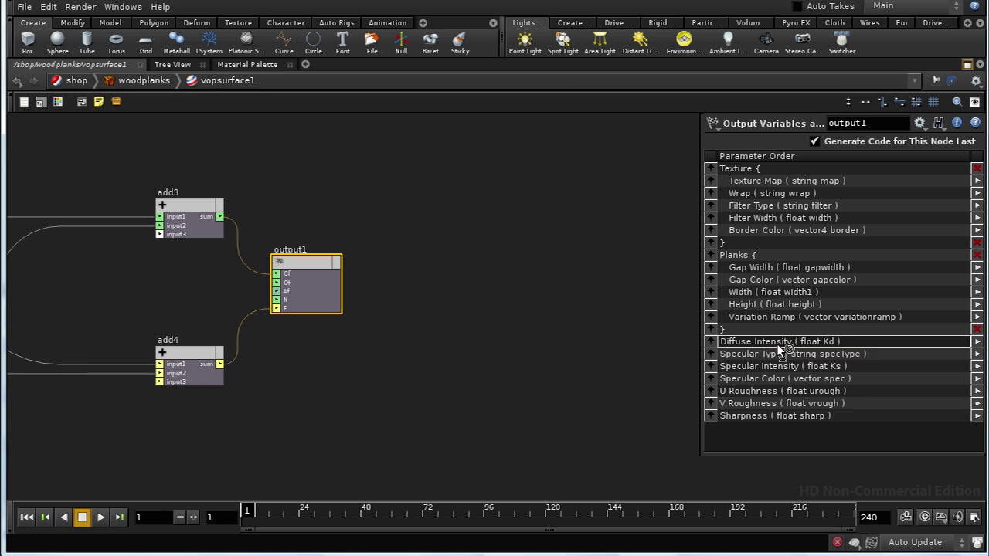
shift+click(765, 419)
click(977, 342)
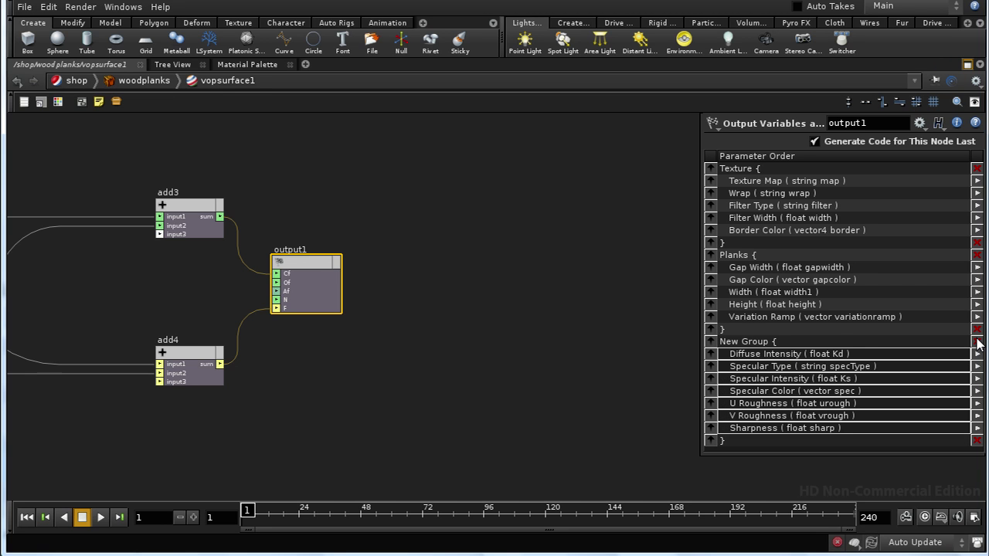
double_click(767, 342)
key(Tab)
key(Escape)
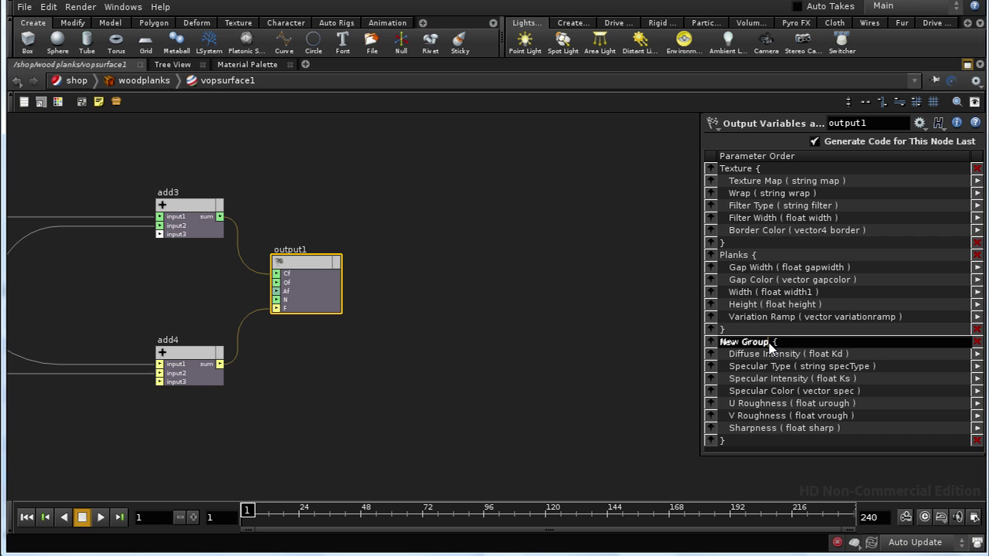
key(Return)
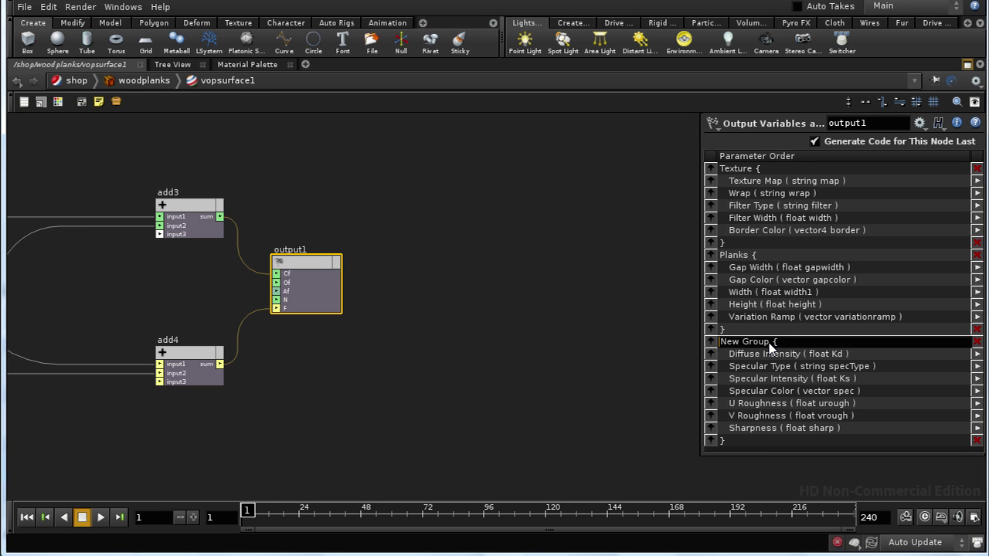
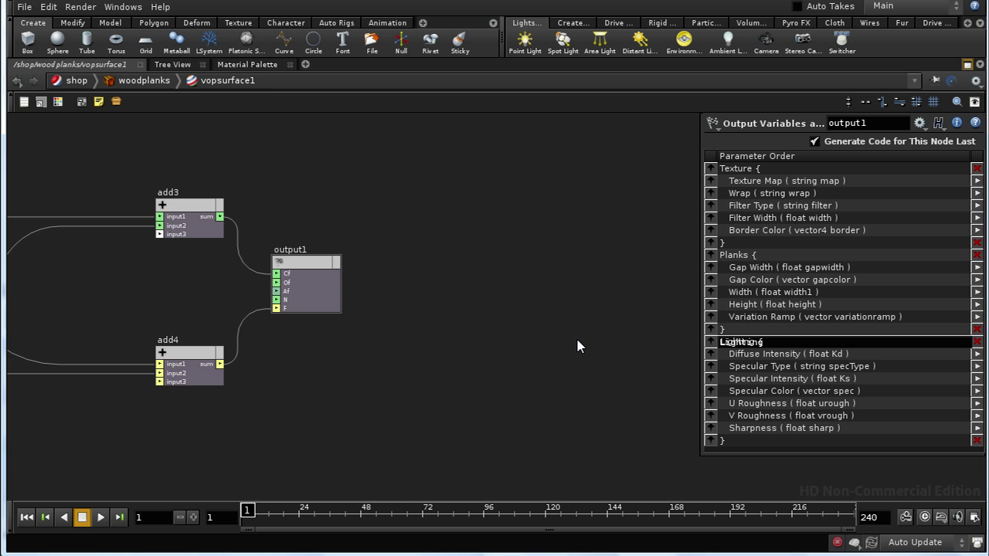
key(Escape)
Go up to the shop level and promote woodplanks' material parameters with the Planks and Lighting groups included.
key(u)
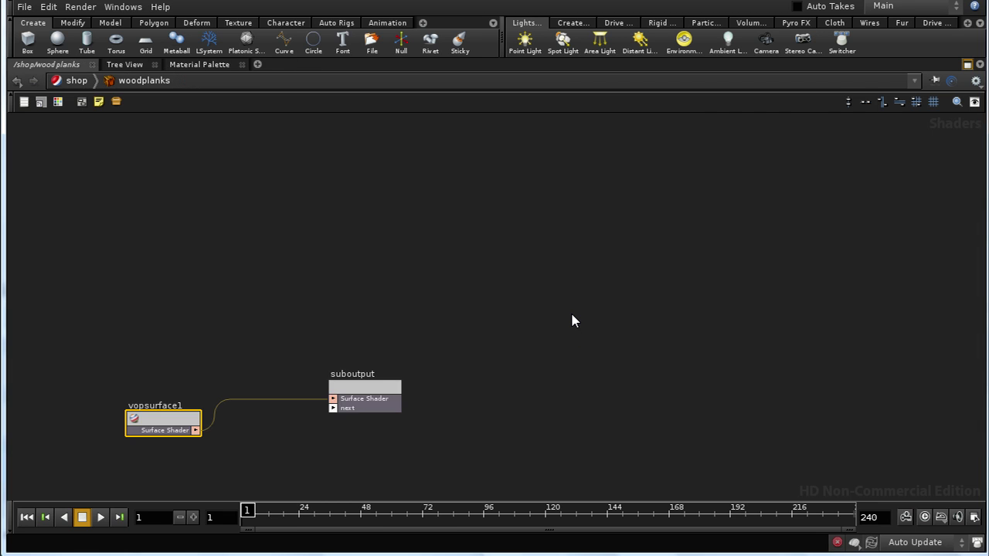
key(u)
right_click(388, 298)
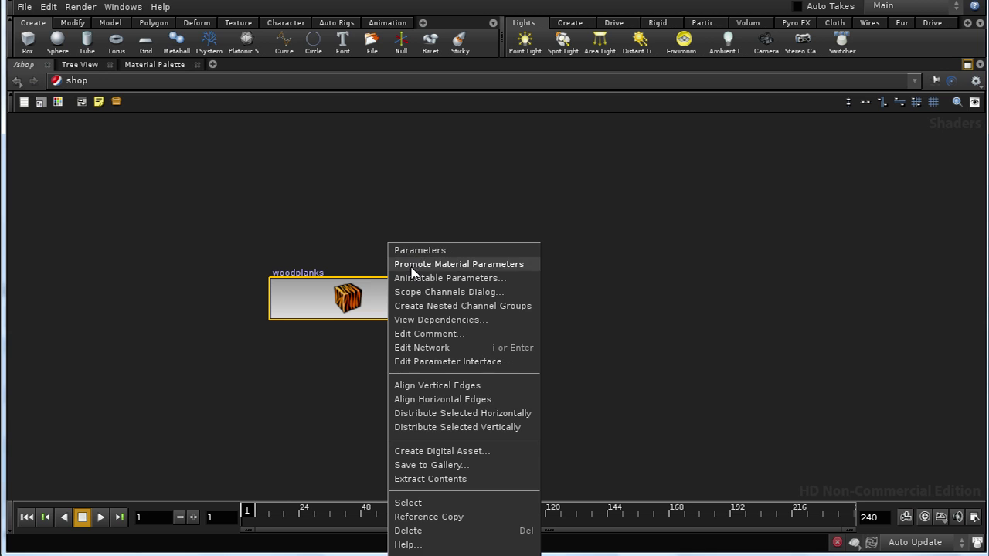
click(412, 264)
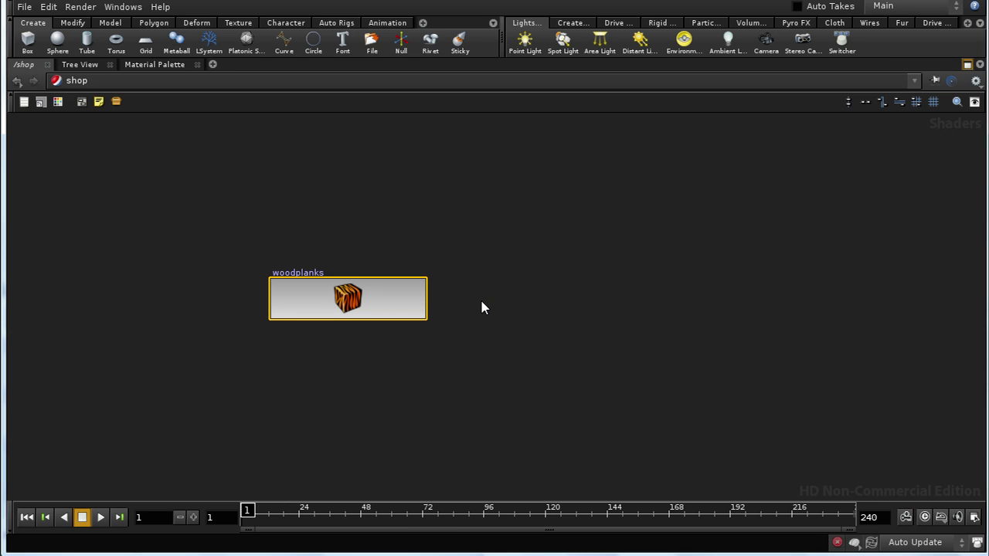
Show woodplanks' parameters and set its texture map to $HIP/woodtexture.png.
key(p)
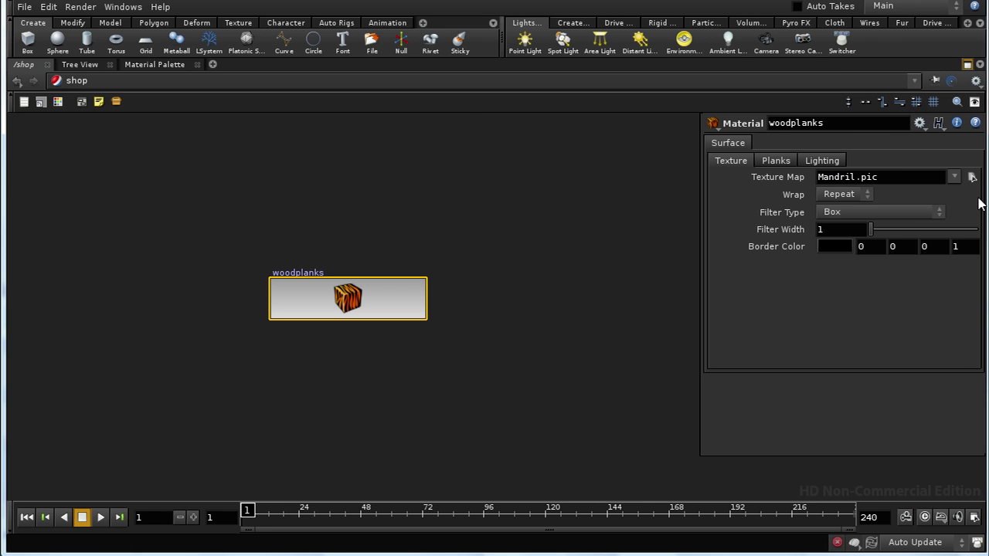
click(971, 176)
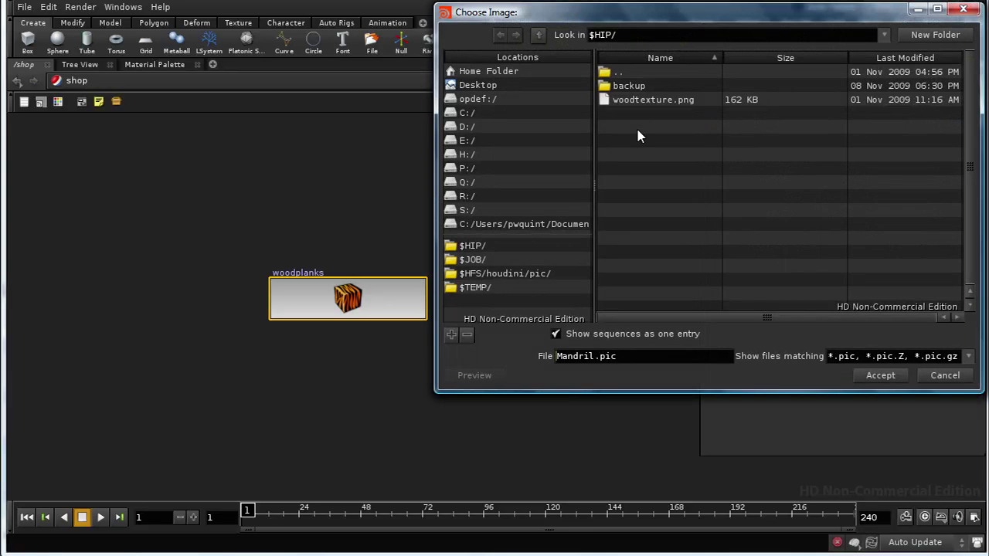
click(636, 102)
click(896, 376)
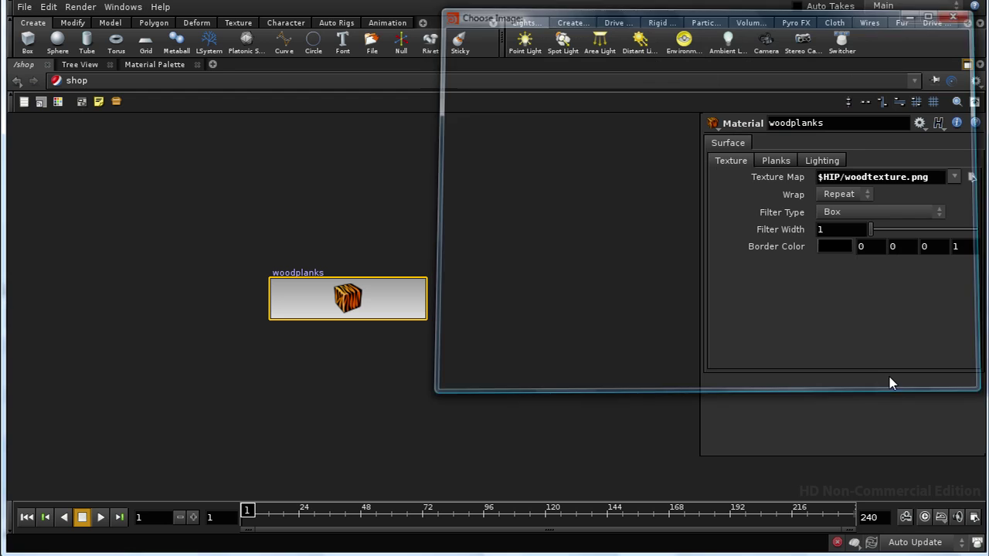
Set the Width in woodplanks' Planks group to 0.05.
click(775, 160)
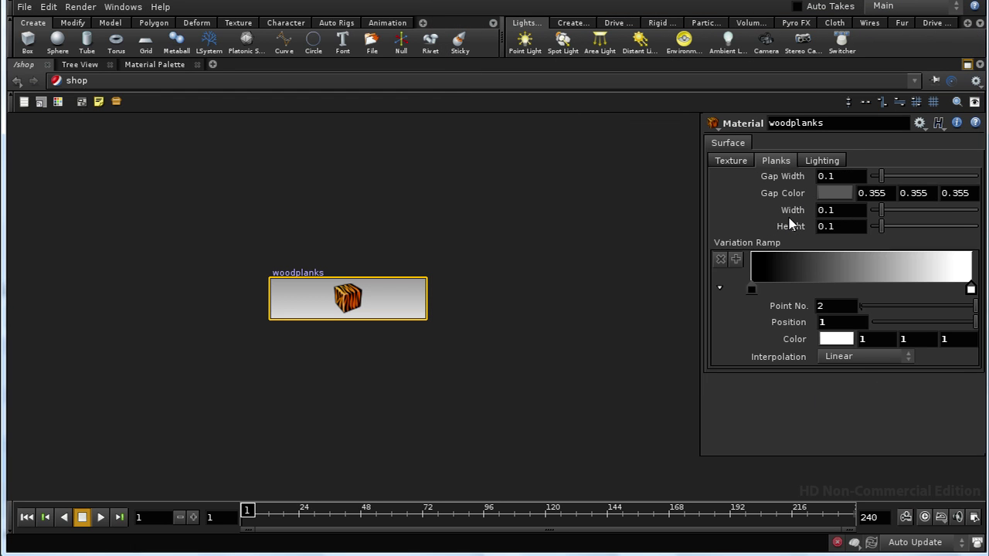
click(843, 213)
text(0.05)
key(Return)
Change the first point of the Variation Ramp to a light grey of about 0.758.
click(752, 290)
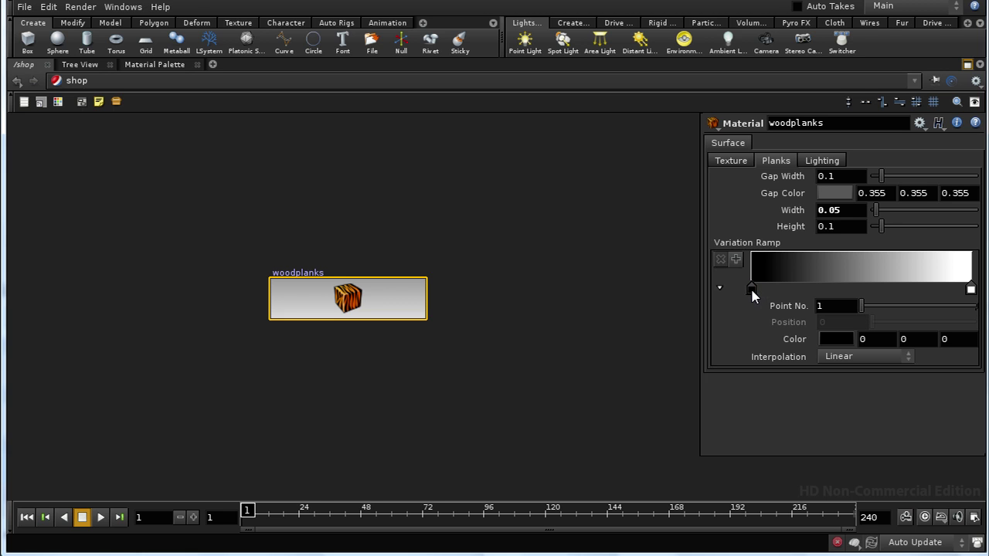
click(828, 340)
drag(849, 337, 955, 359)
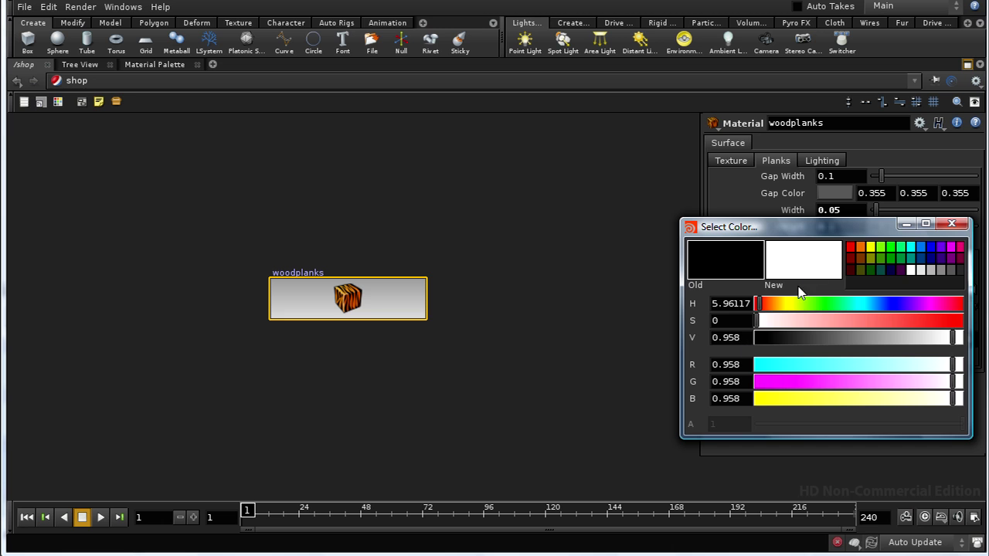
drag(764, 234, 478, 249)
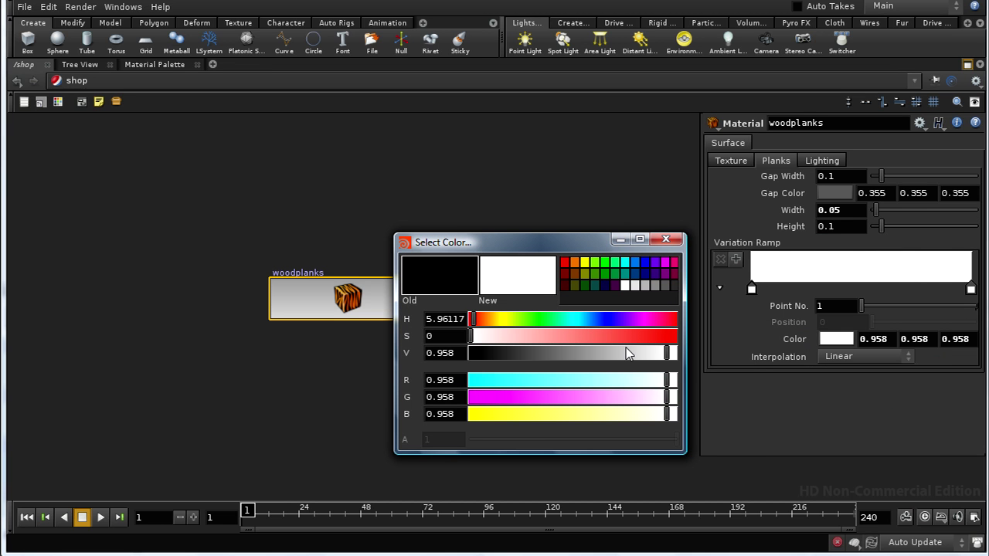
drag(665, 354, 625, 362)
click(666, 239)
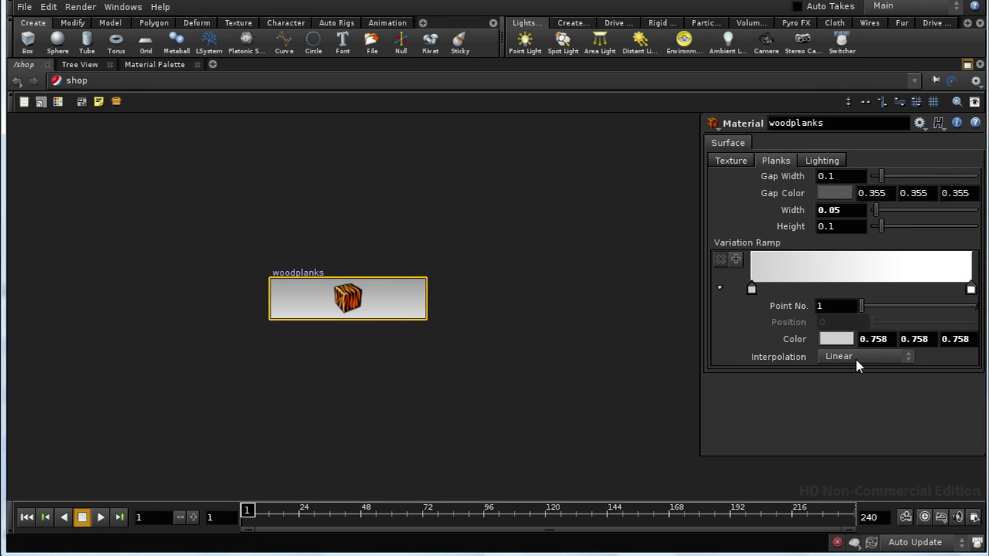
In the Lighting group, set Diffuse Intensity to about 0.8 and Specular Intensity to 1.
click(832, 162)
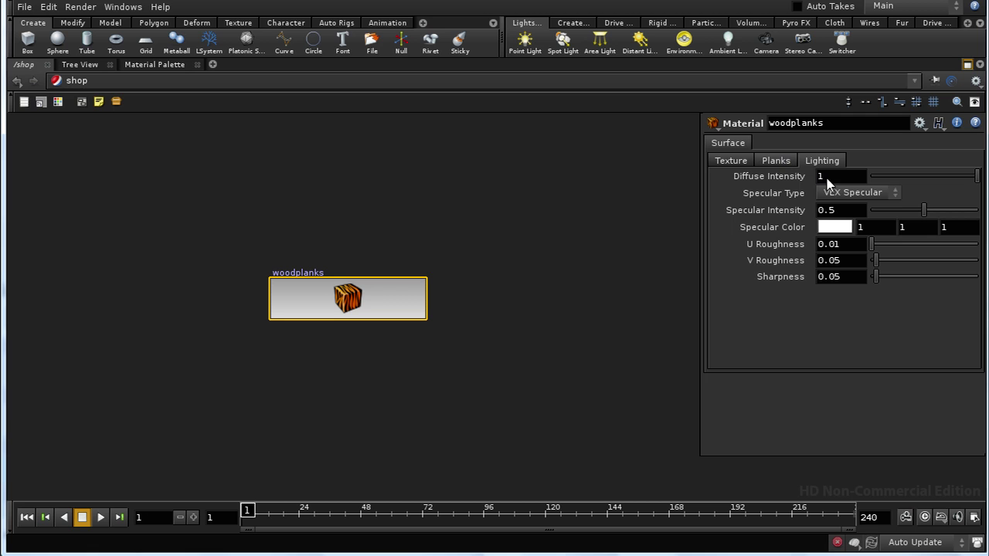
drag(977, 177, 957, 177)
drag(926, 218, 981, 221)
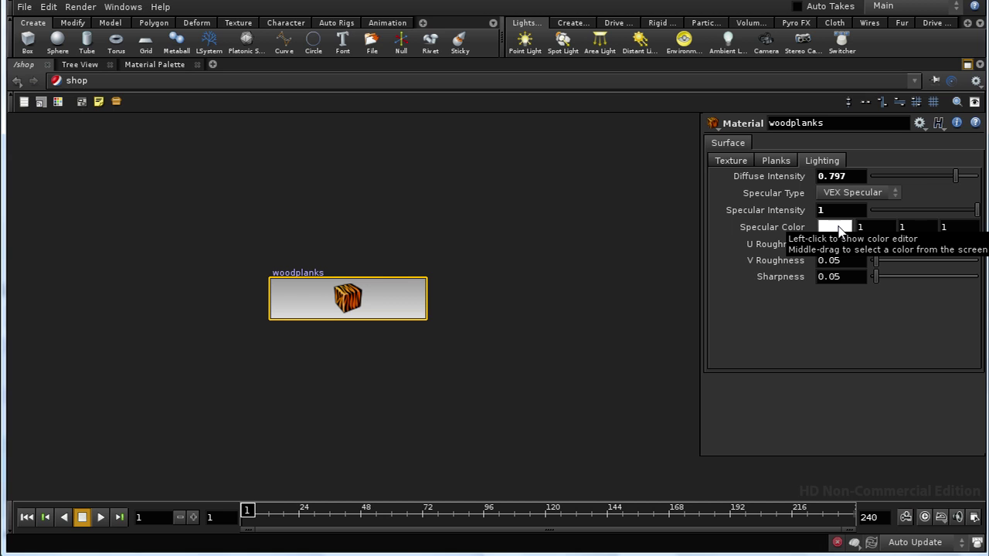
Tint the Specular Color light pink with a saturation of about 0.32.
click(839, 229)
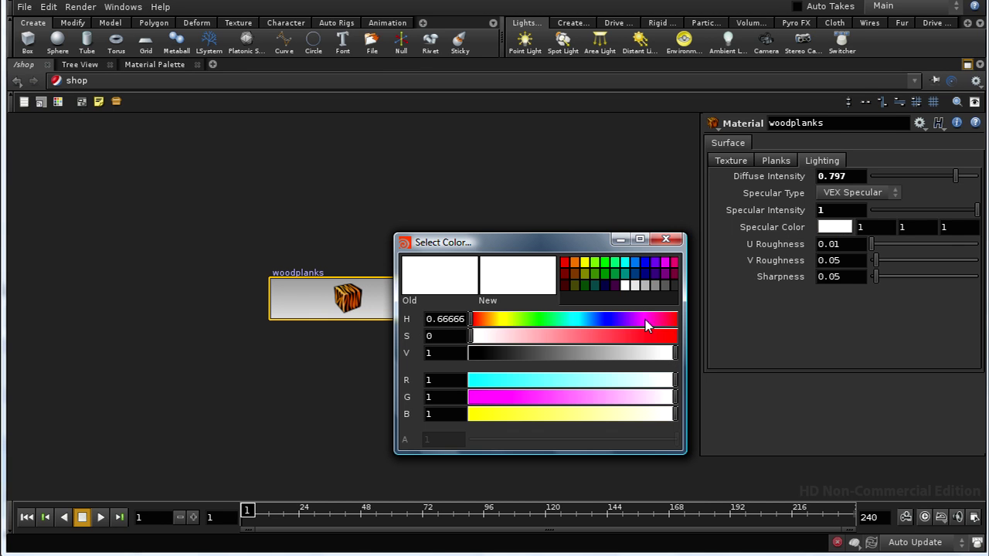
click(596, 340)
drag(599, 343, 535, 338)
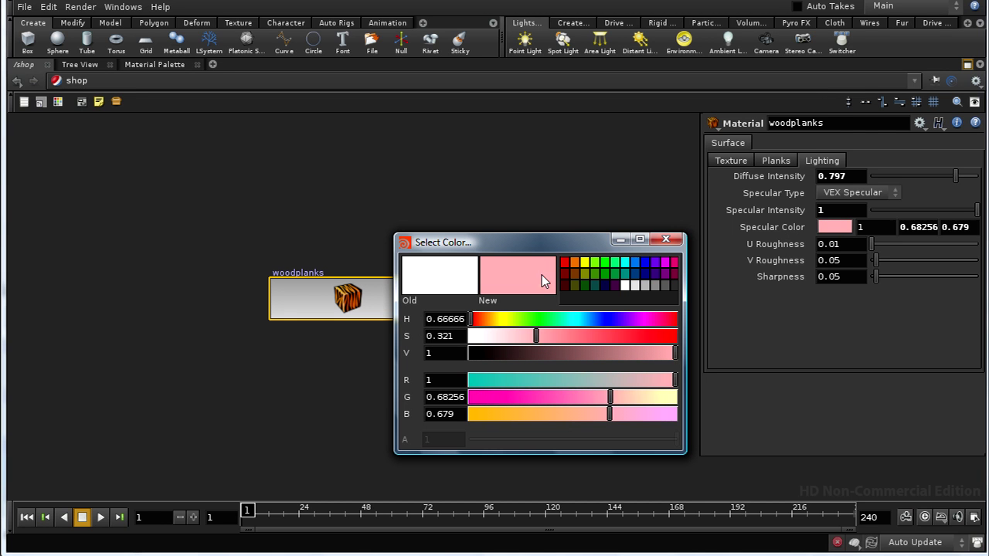
click(665, 240)
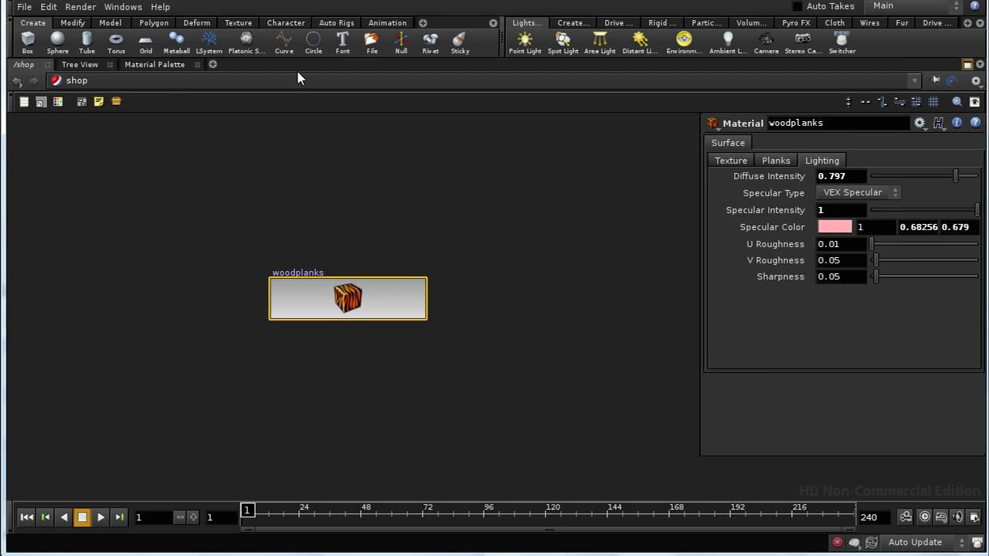
Render the scene with mantra1 to check the wood planks, and minimize the render window.
click(80, 7)
mouse_move(118, 62)
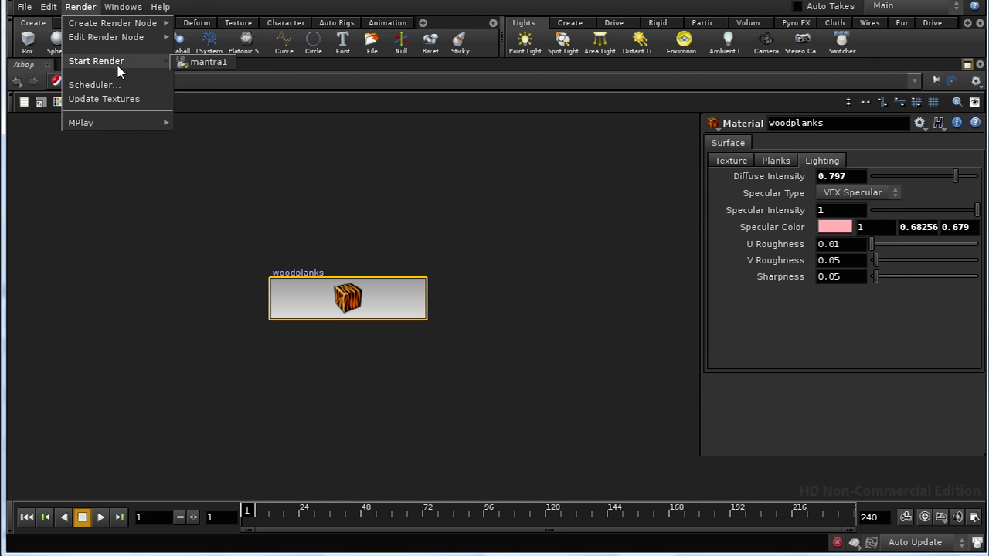
click(202, 63)
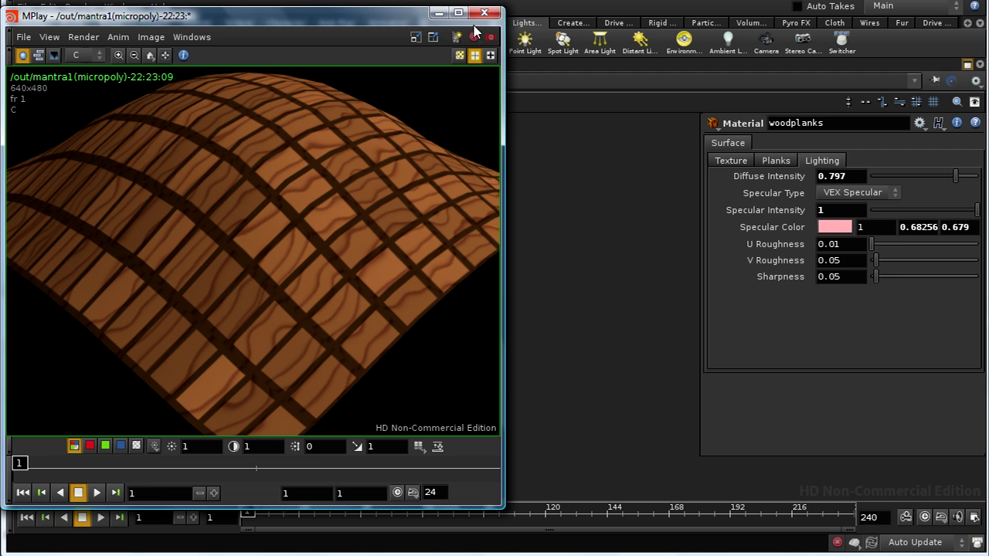
click(439, 12)
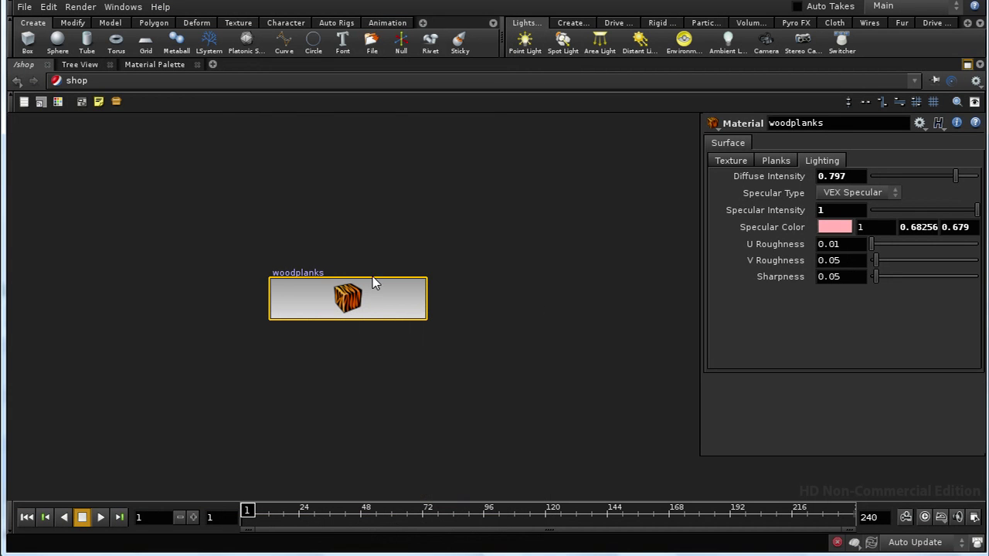
Go to the obj network, hide its parameter overlay and restore the multi-pane layout with the scene view.
click(77, 82)
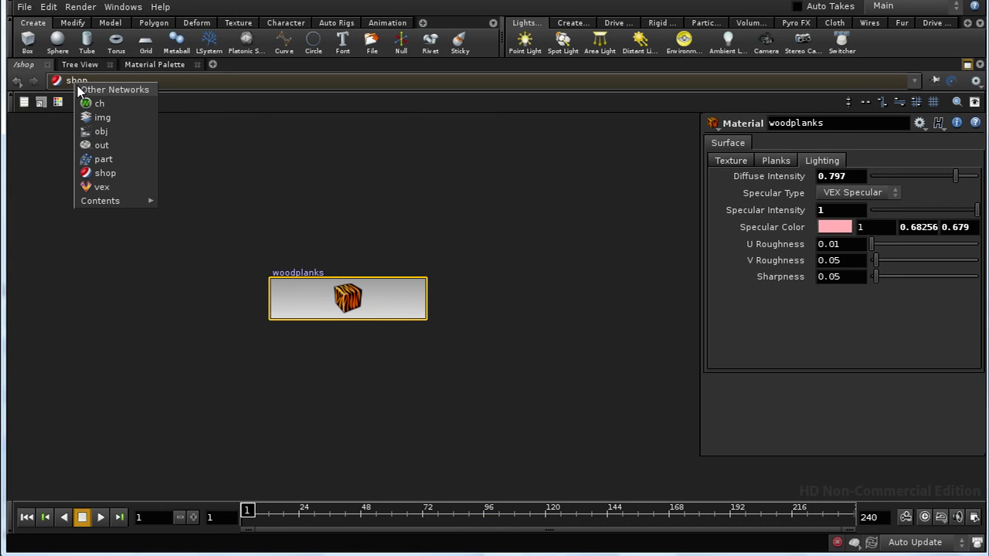
click(101, 132)
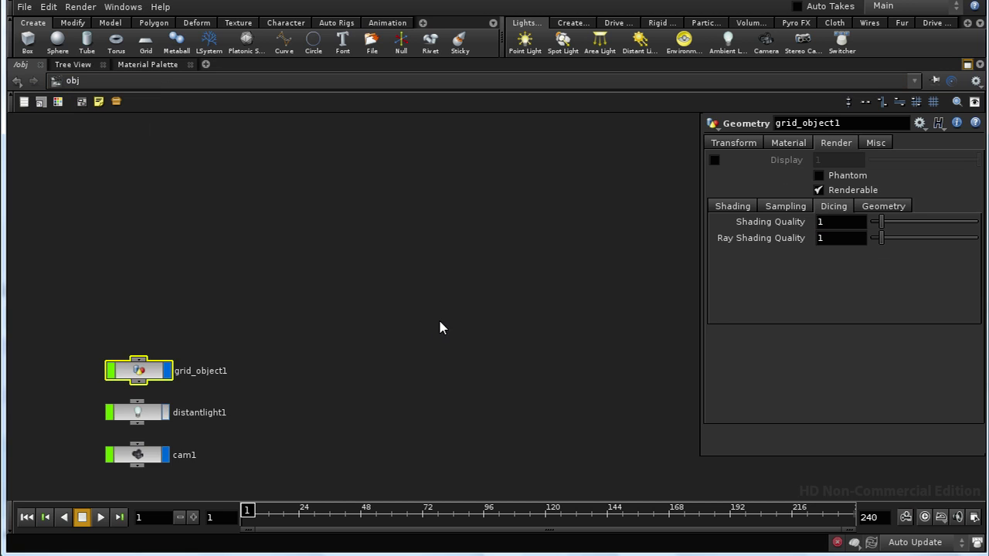
middle_drag(324, 412, 447, 397)
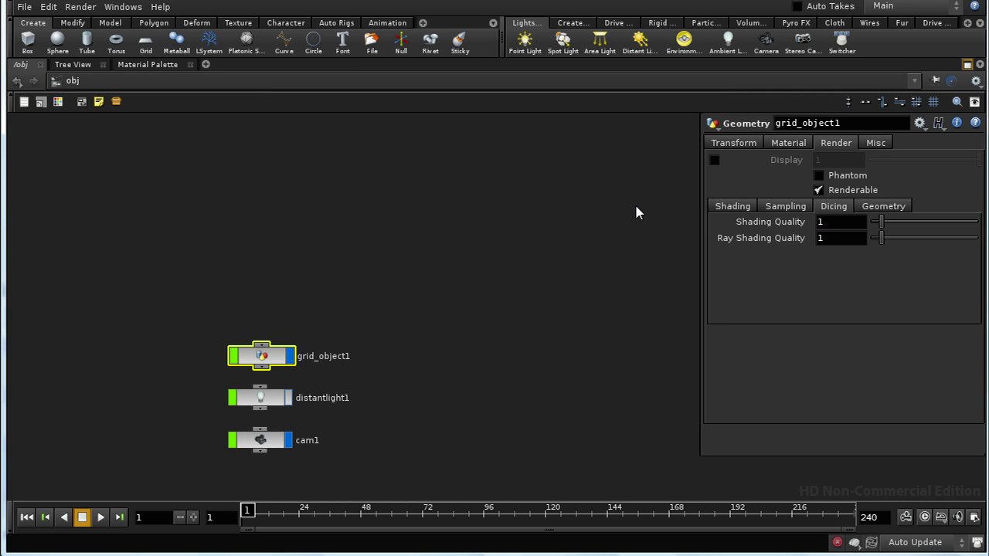
key(p)
click(968, 65)
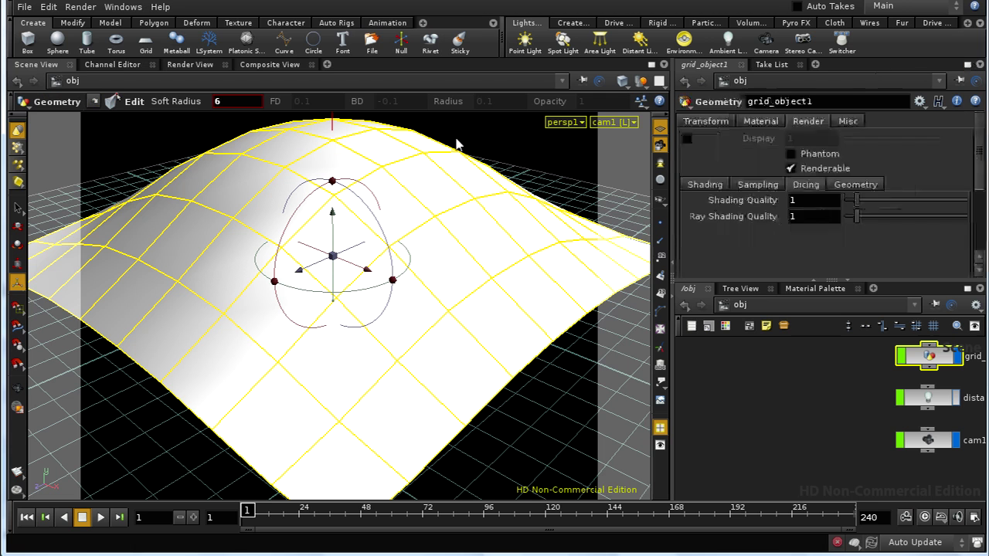
Turn off the display of grid_object1 and create a sphere of radius 1 at the origin.
click(959, 356)
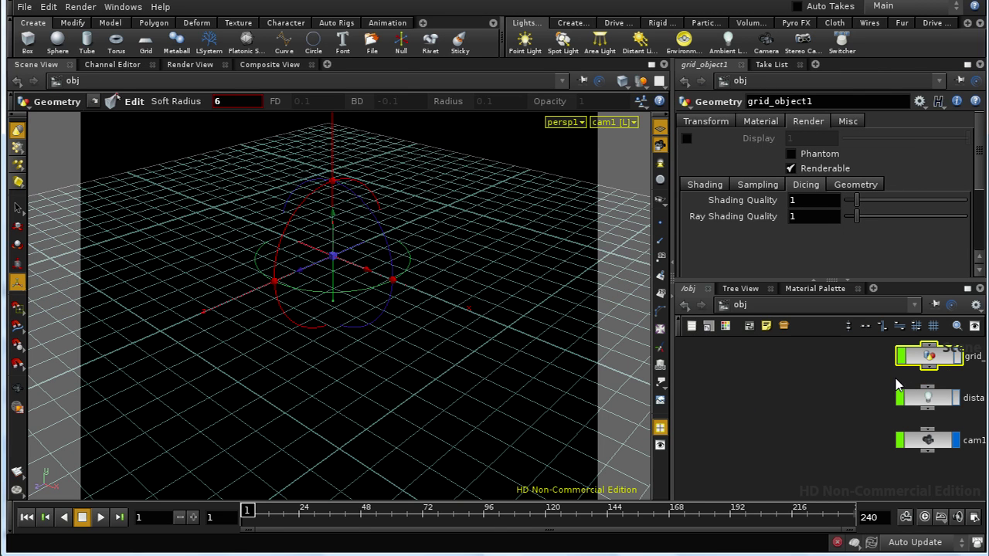
click(57, 39)
click(315, 285)
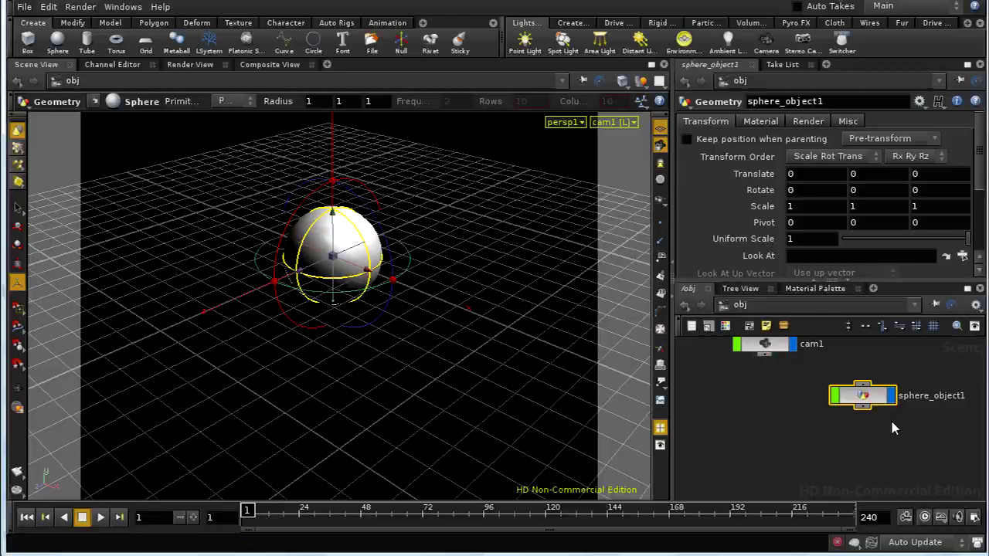
Inside the sphere object, append a UVProject node below sphere1 and make it the displayed node.
double_click(865, 398)
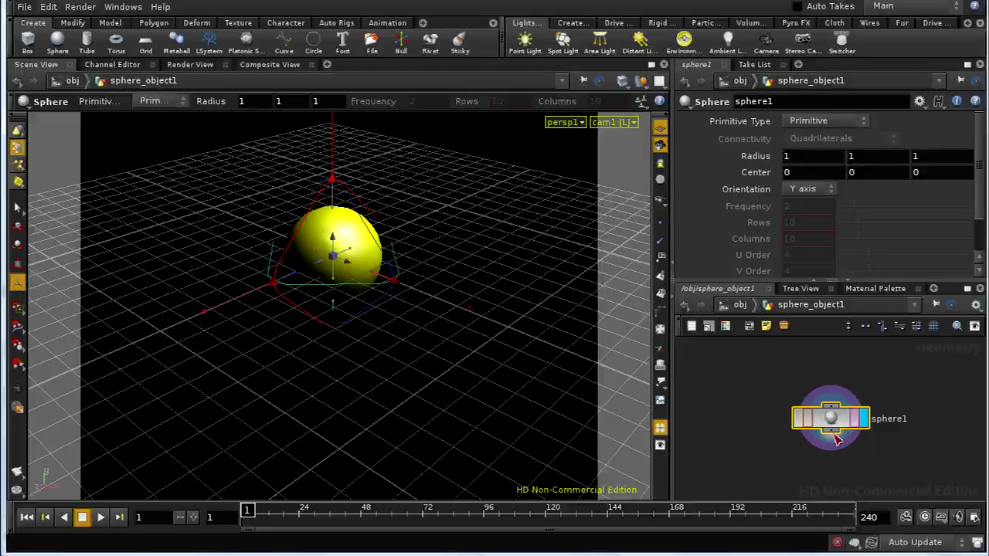
key(Tab)
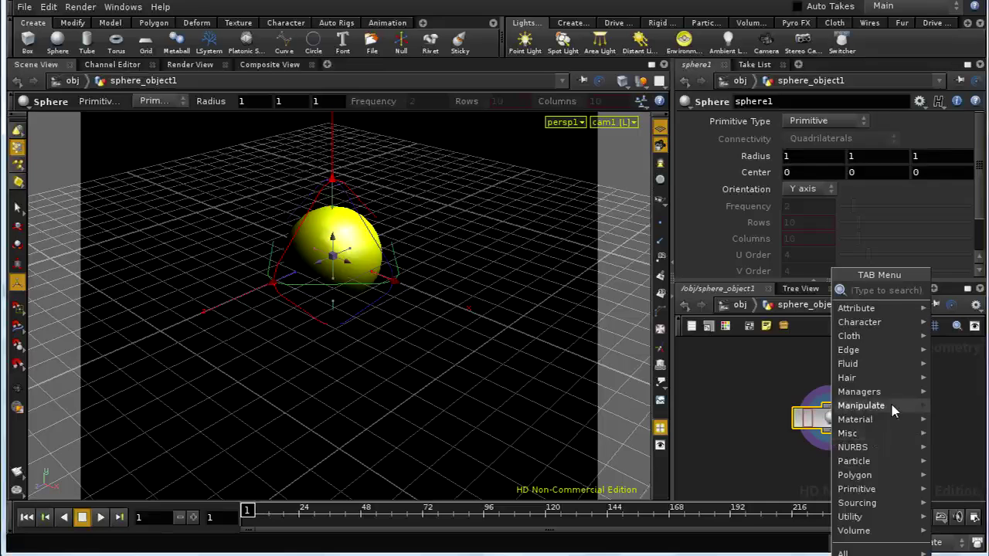
mouse_move(857, 419)
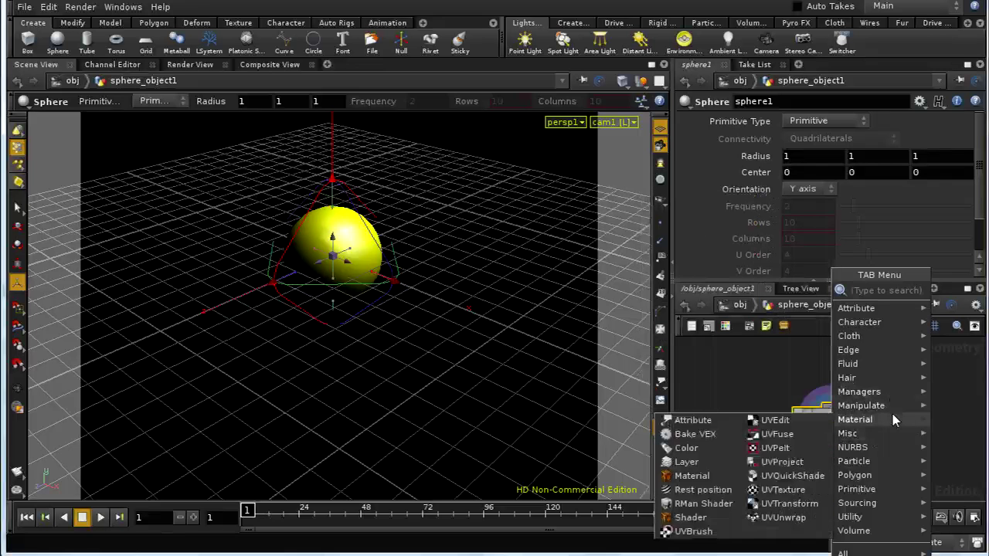
click(796, 469)
click(823, 469)
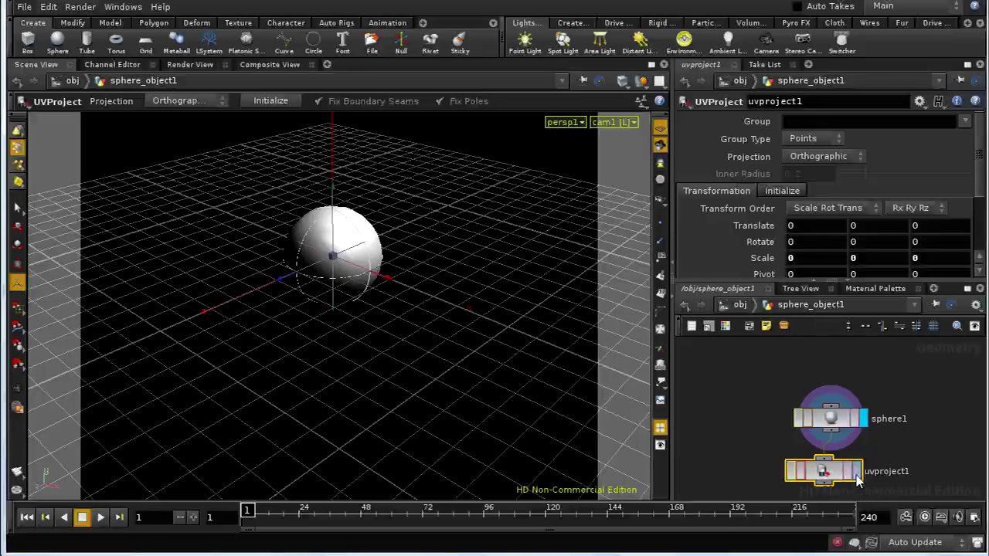
Set the UVProject node's projection to Polar.
click(807, 158)
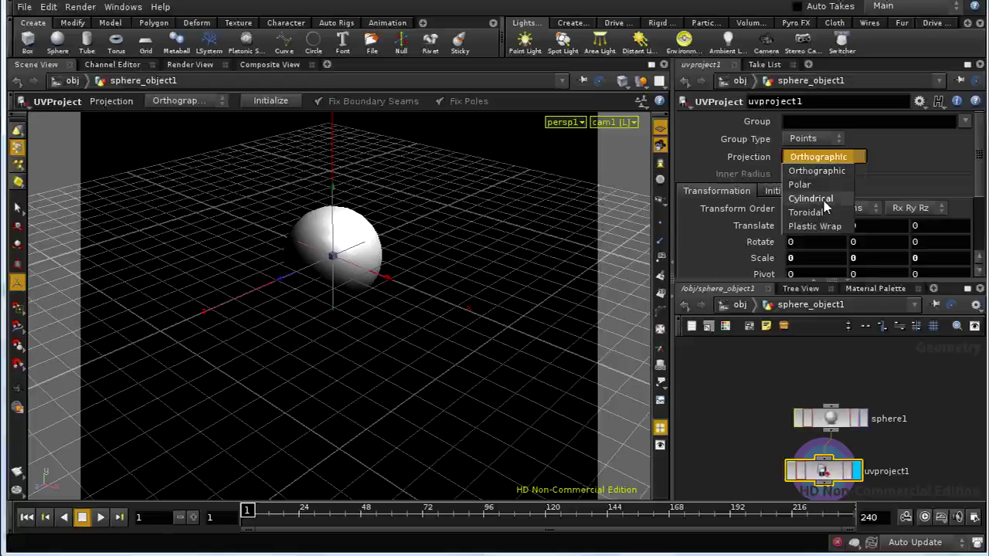
click(819, 186)
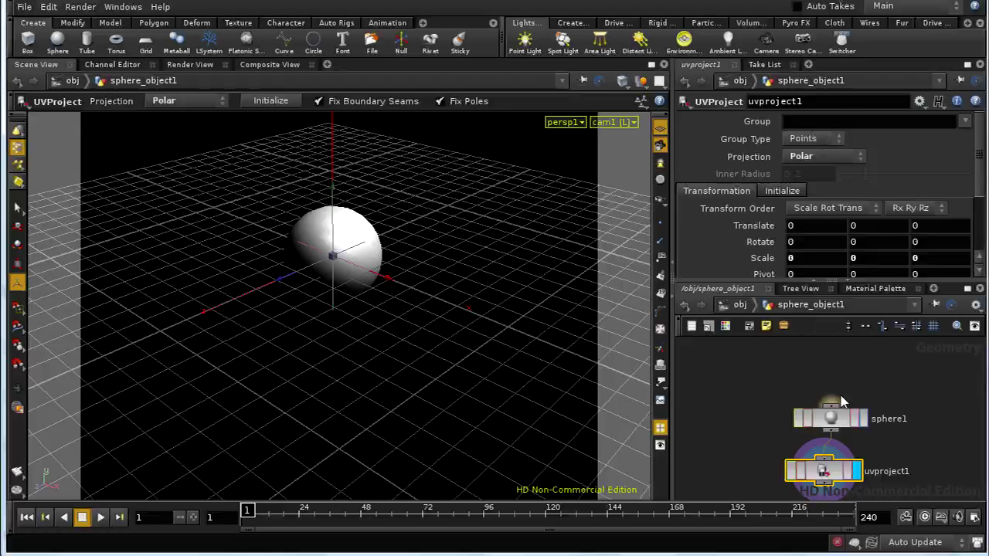
click(816, 139)
click(817, 139)
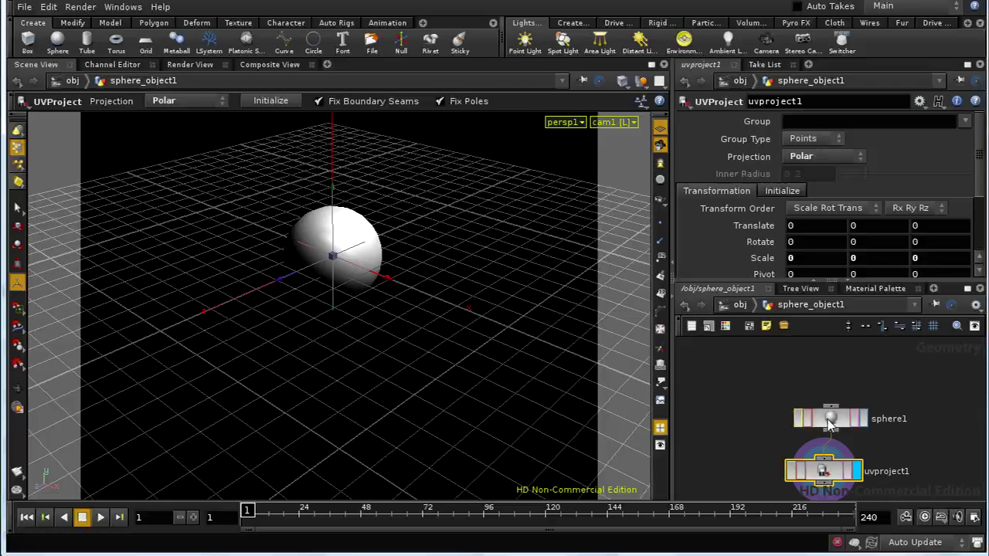
Set sphere1's primitive type to NURBS.
click(830, 419)
click(828, 122)
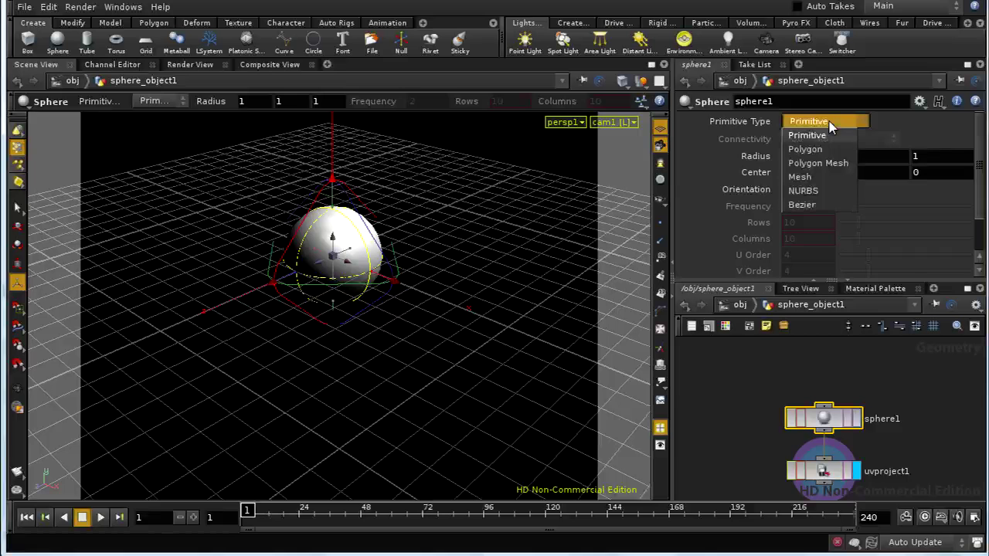
click(822, 191)
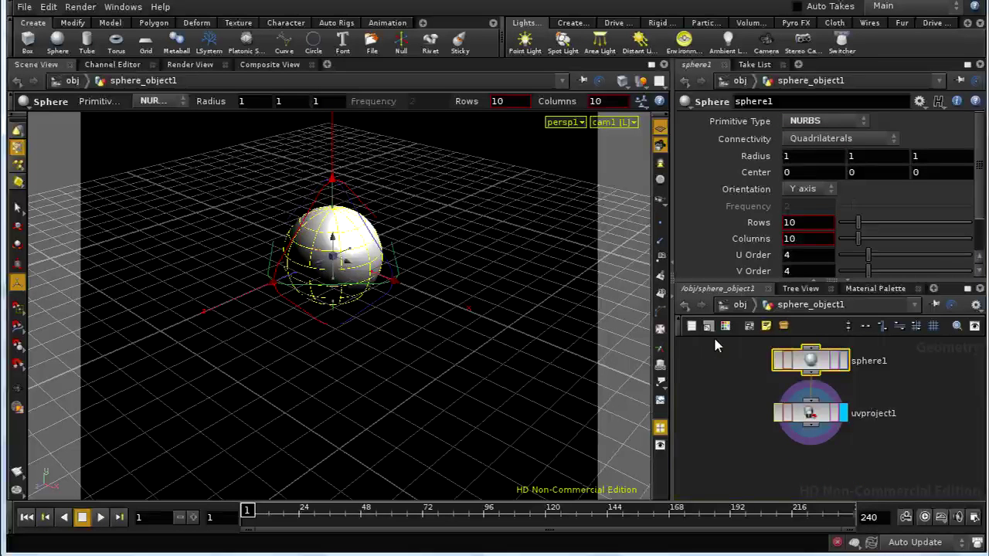
Return to the object level and assign the /shop/woodplanks material to sphere_object1.
key(u)
drag(862, 396, 771, 418)
click(773, 123)
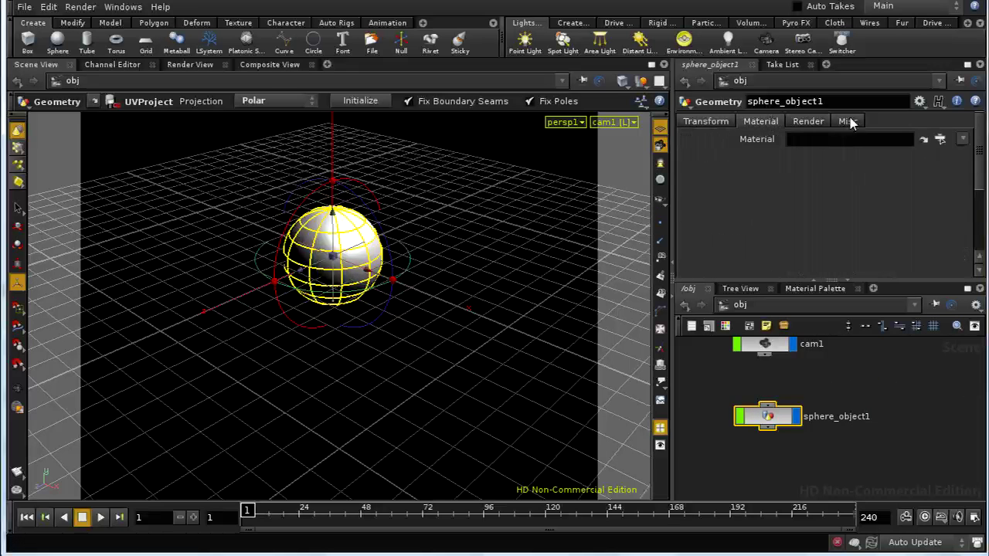
click(936, 141)
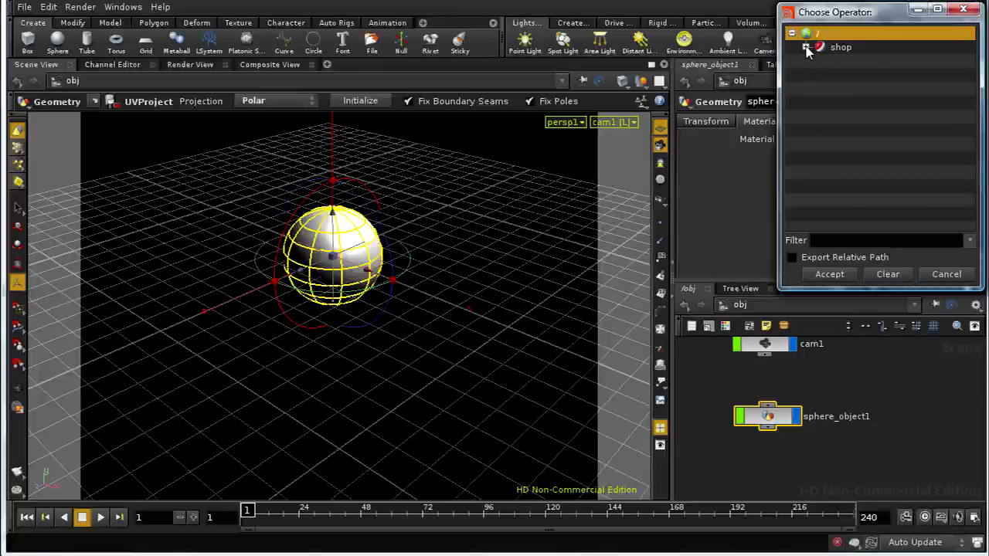
click(806, 47)
click(863, 63)
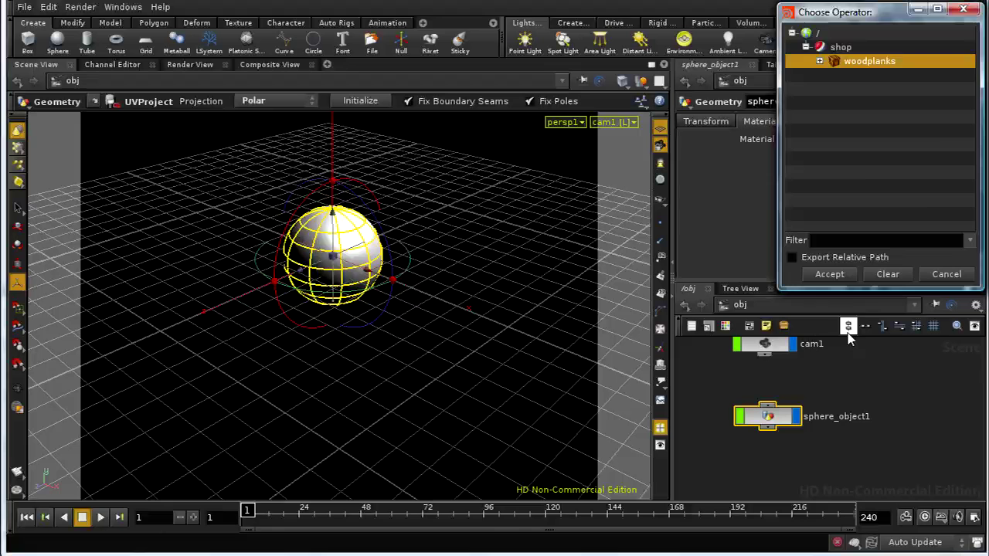
click(834, 275)
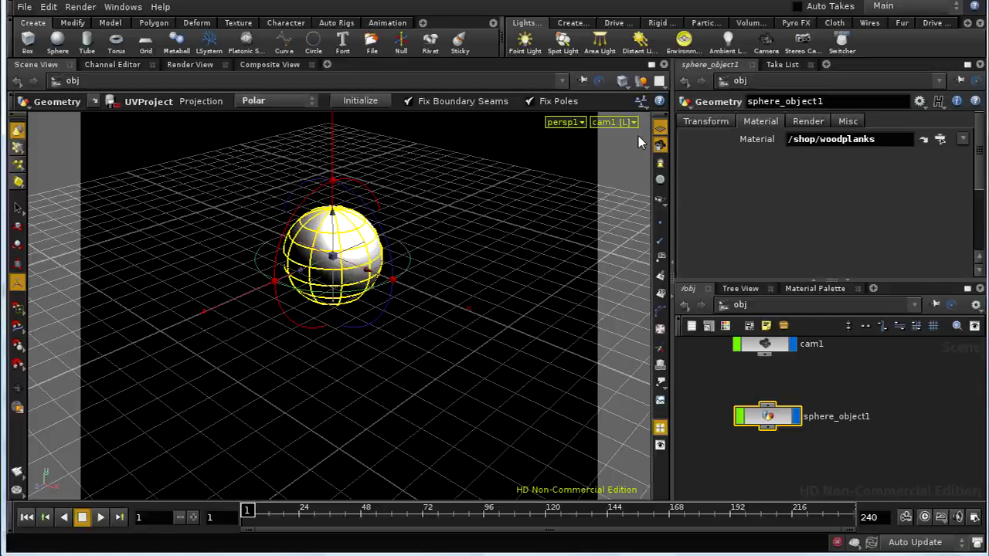
Scale sphere_object1 uniformly to about 2.09 and render the scene with mantra1.
click(740, 305)
click(892, 390)
click(718, 124)
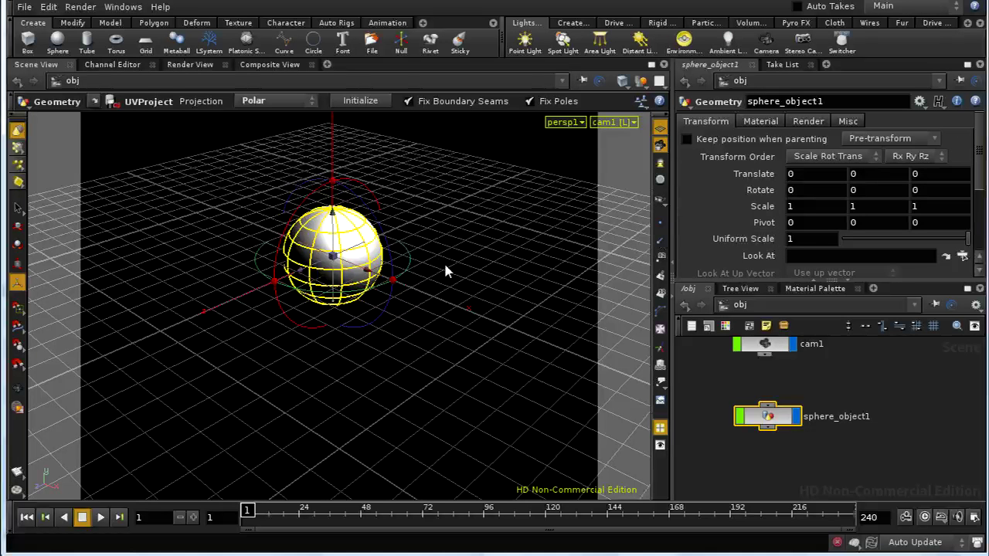
key(t)
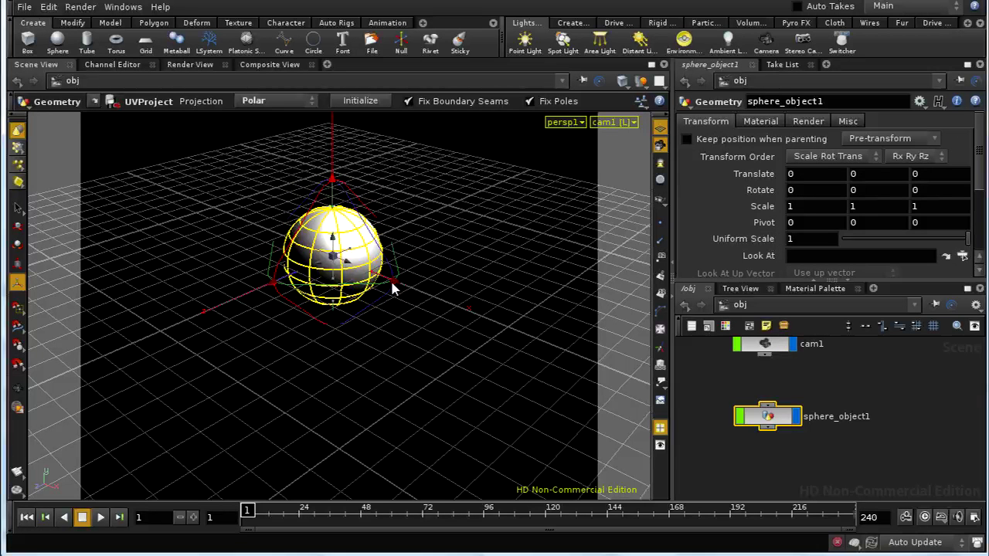
drag(391, 279, 444, 253)
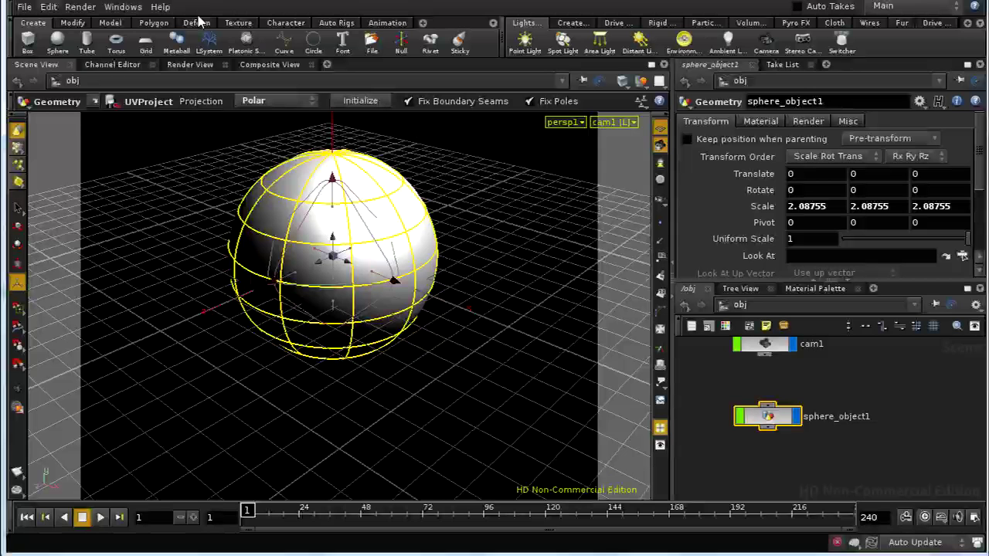
click(80, 7)
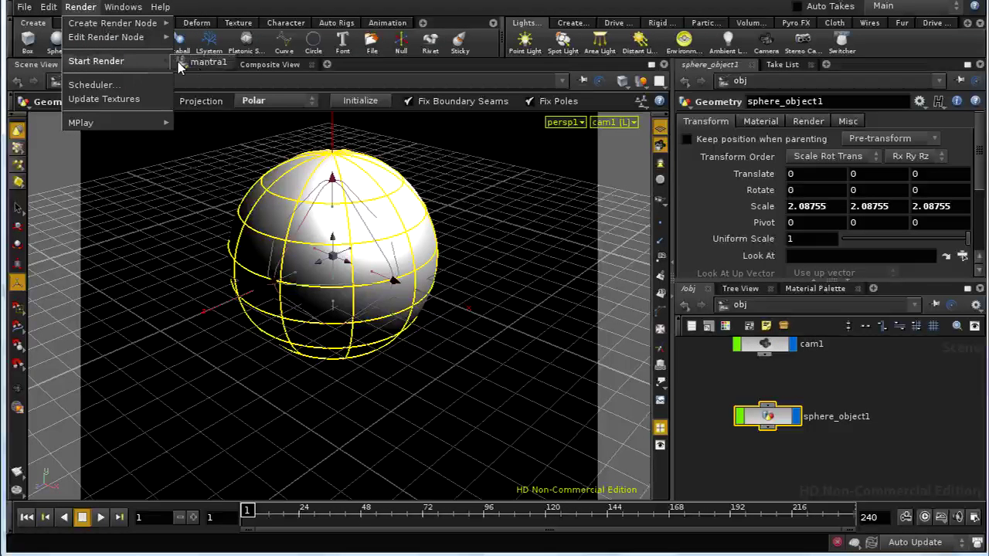
click(202, 61)
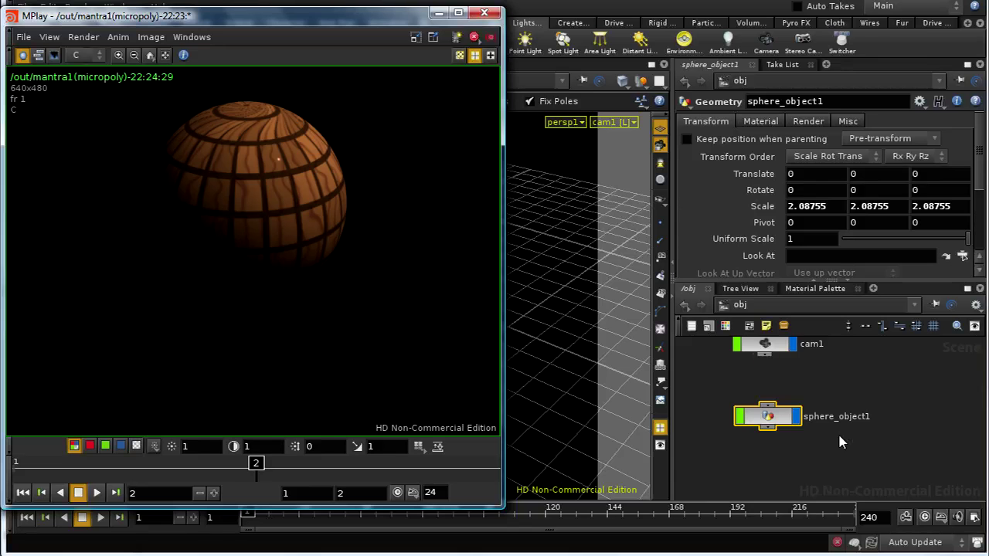
Go to the shop network and set the woodplanks material's U Roughness to 0.25.
click(736, 305)
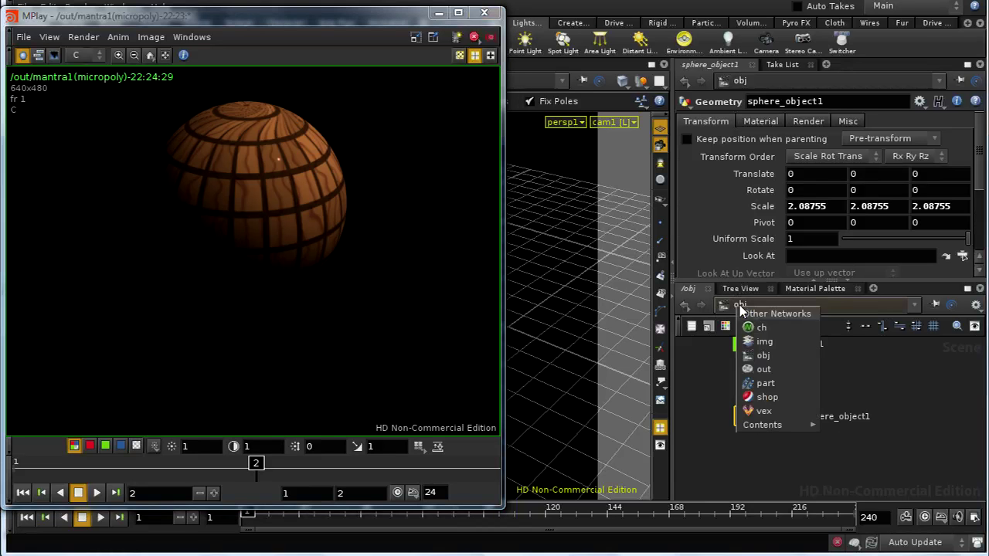
click(767, 397)
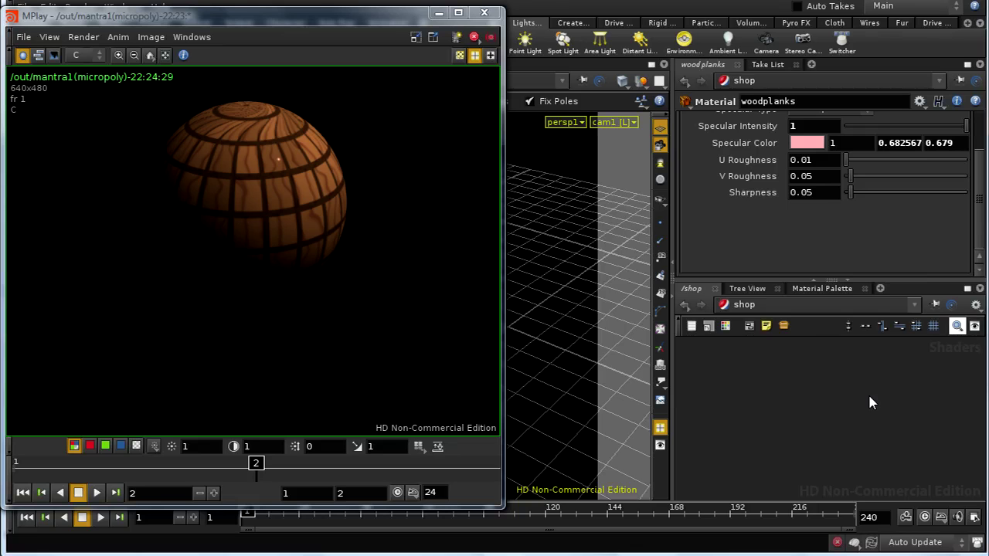
key(h)
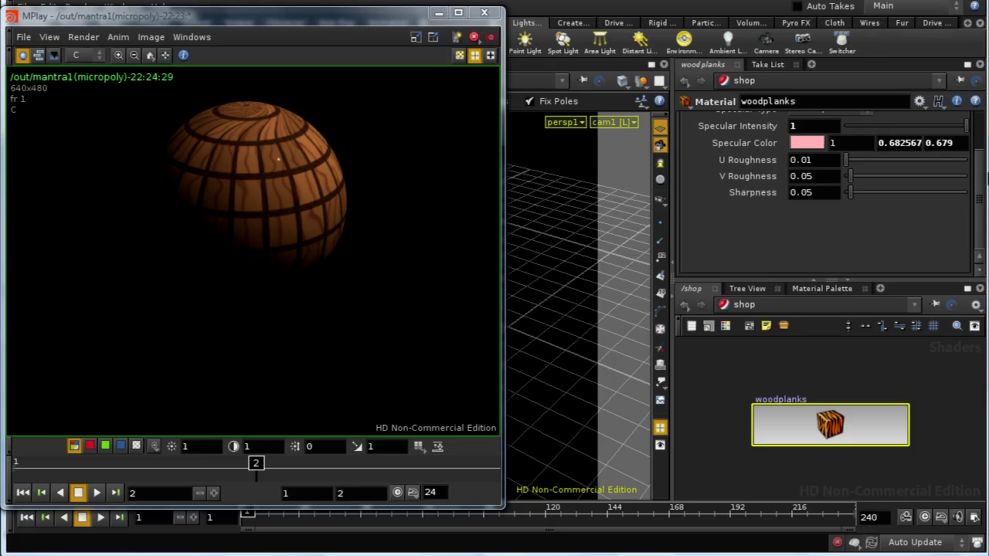
scroll(981, 143, up, 2)
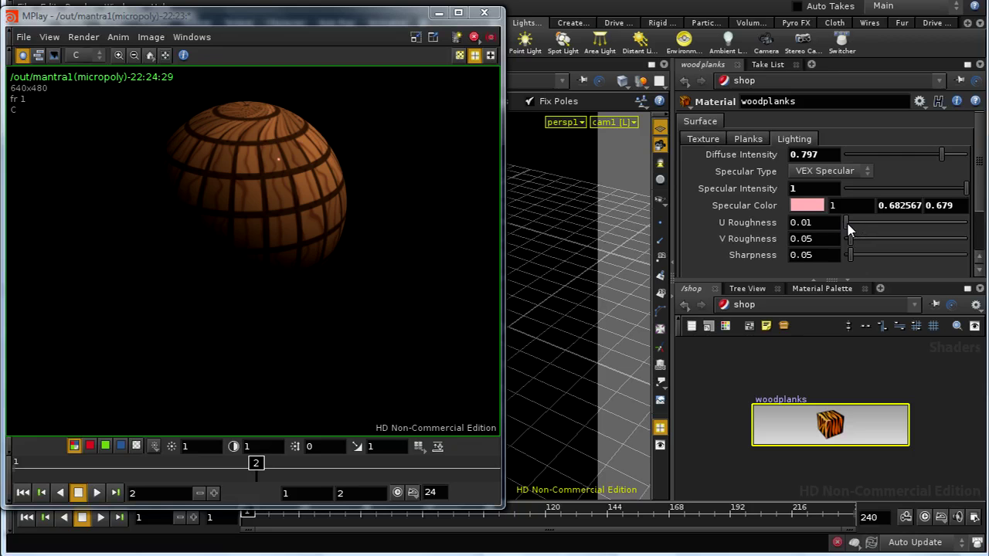
mouse_move(823, 219)
middle_down()
mouse_move(823, 249)
mouse_move(987, 243)
mouse_move(6, 244)
mouse_move(823, 225)
middle_up()
Render the sphere again with mantra1 to check the highlight, and minimize the render window.
drag(77, 9, 86, 29)
click(80, 7)
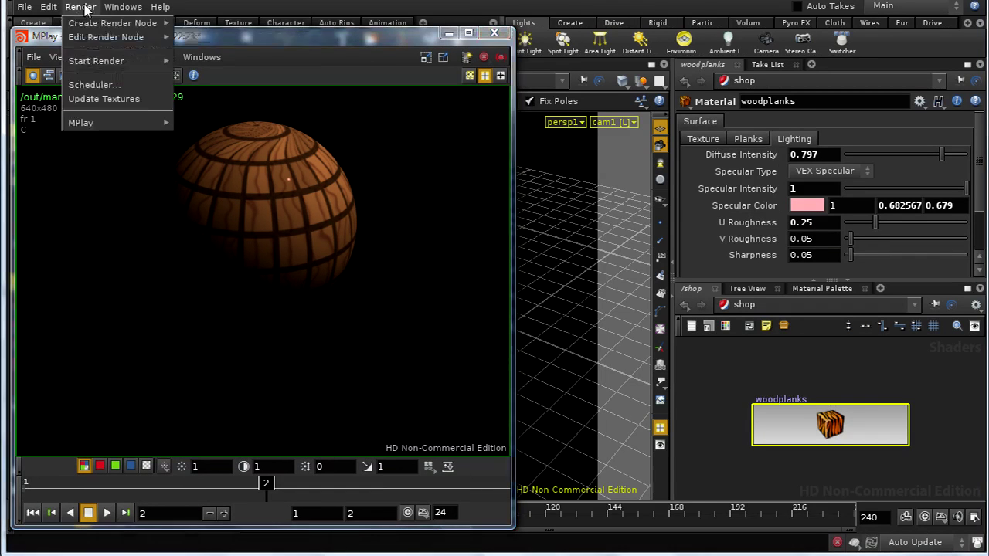
mouse_move(129, 61)
click(203, 61)
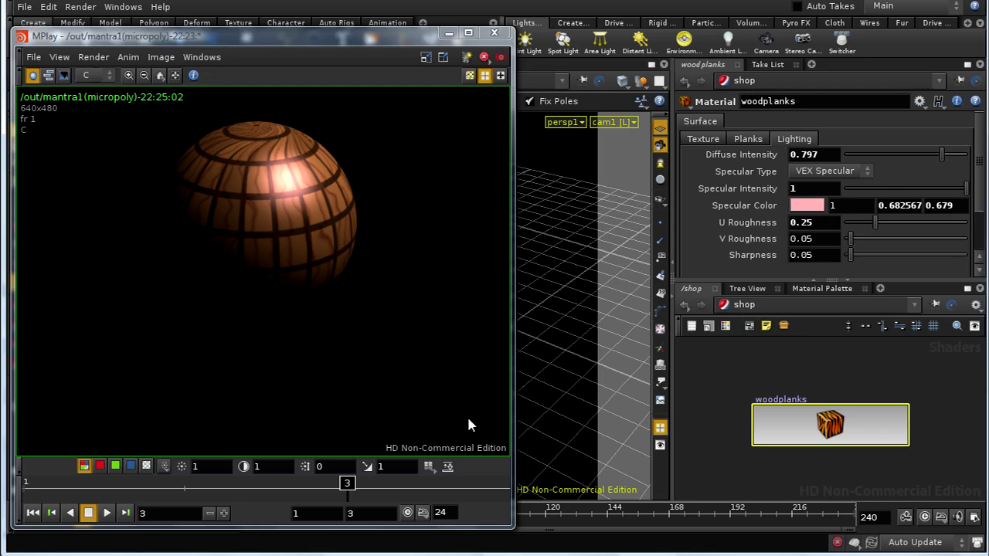
click(452, 34)
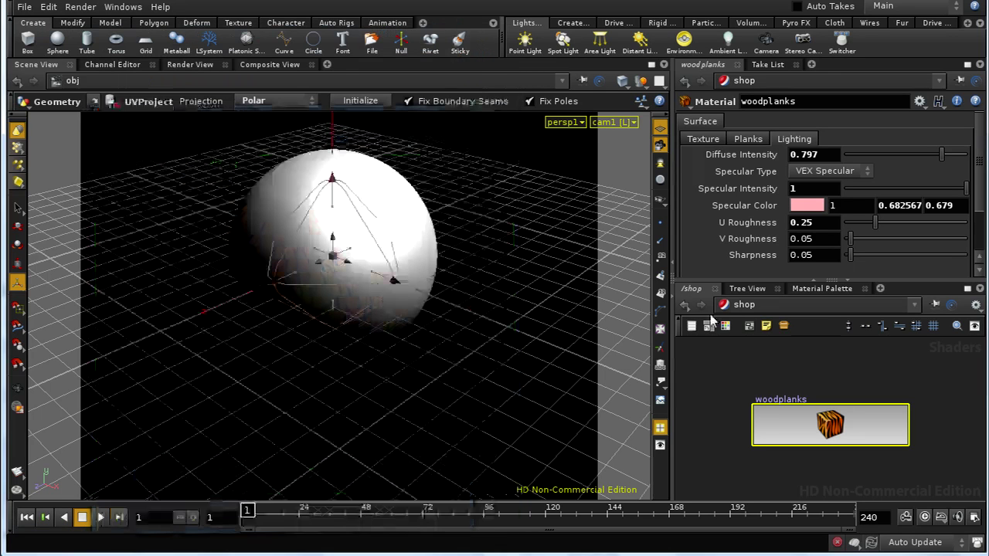
Inside the woodplanks vopsurface1 network, add a UV Noise node in the empty area beside the map parameter.
click(743, 305)
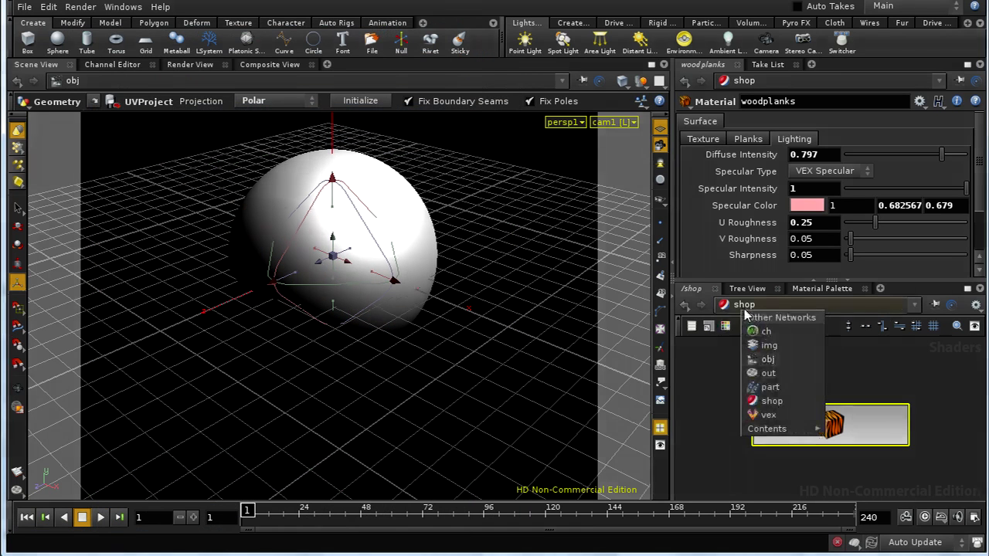
click(790, 401)
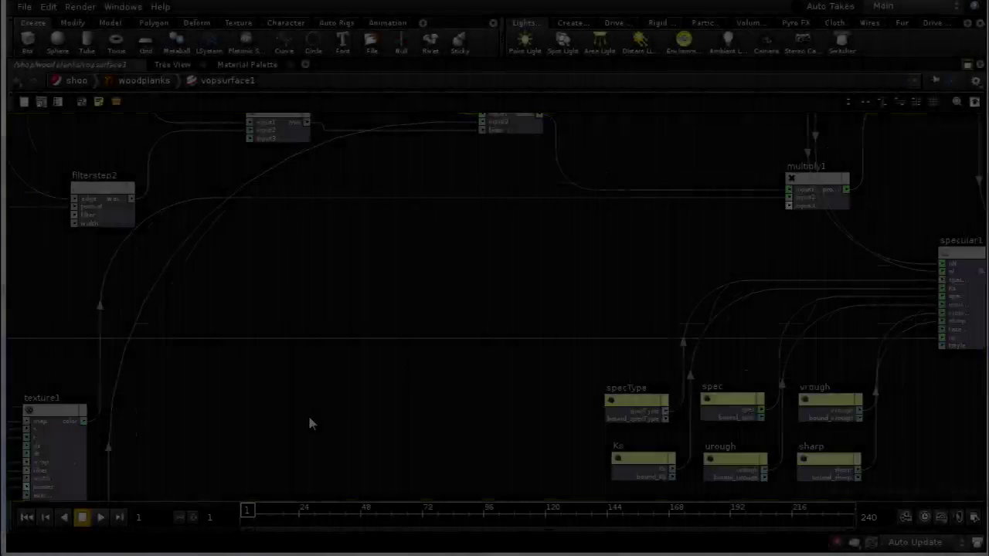
middle_drag(309, 423, 557, 331)
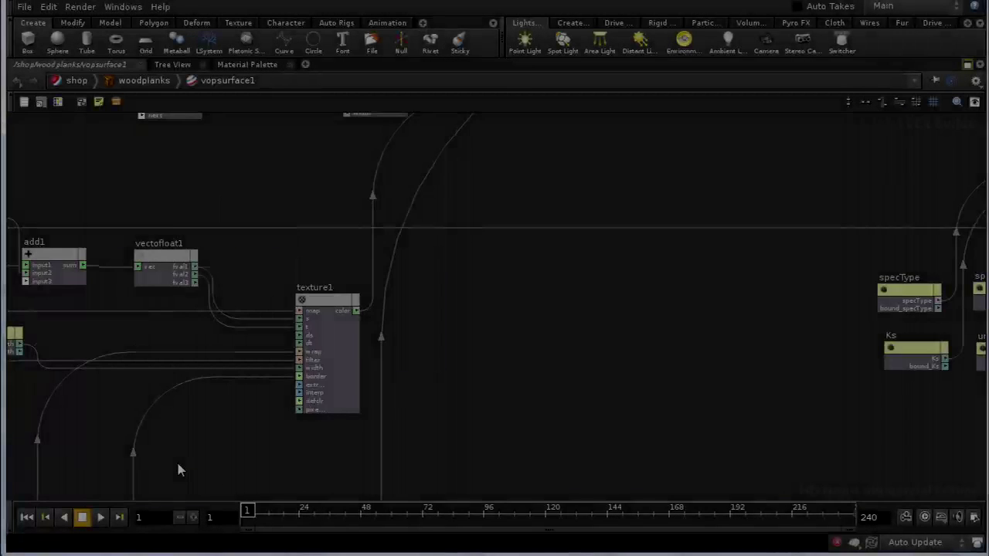
middle_drag(27, 485, 298, 335)
middle_drag(137, 304, 611, 378)
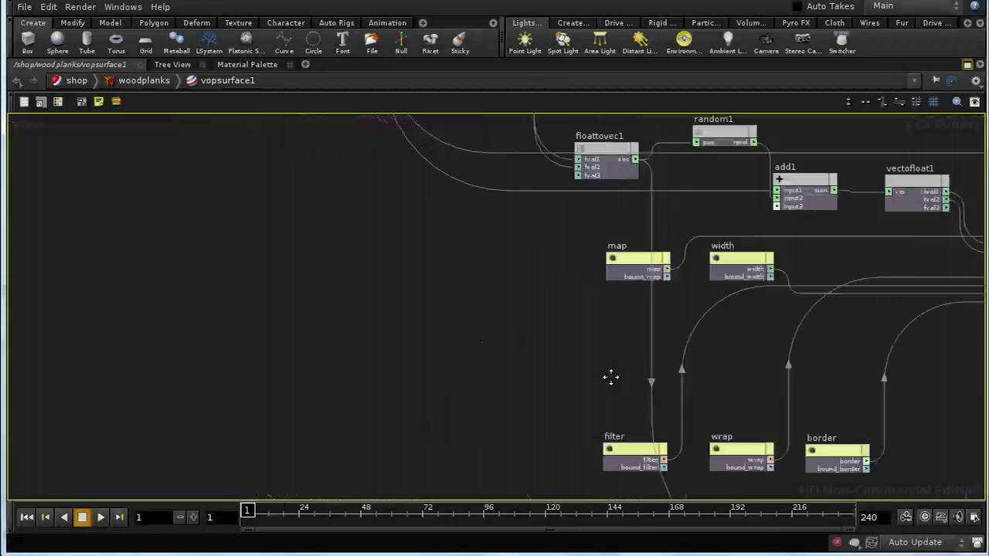
middle_drag(441, 239, 431, 434)
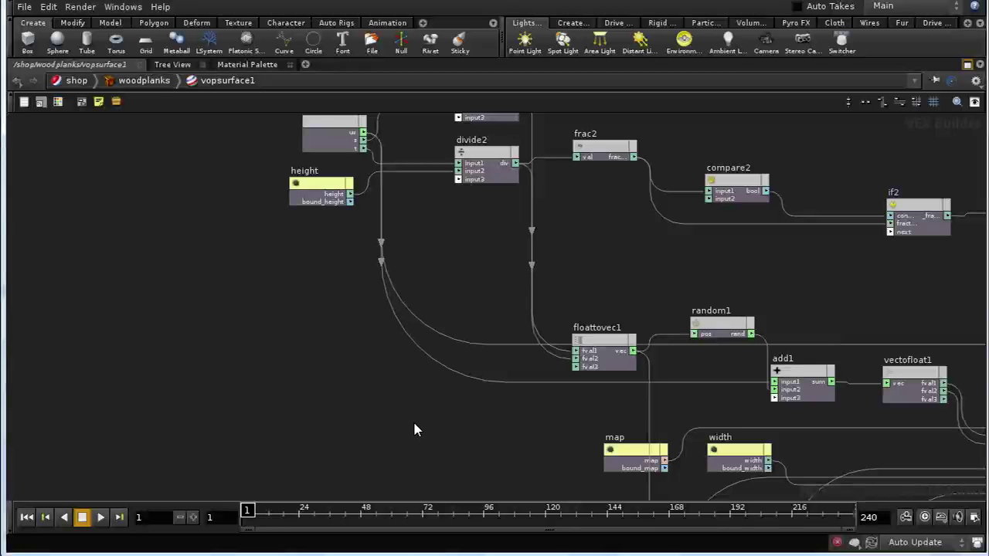
key(Tab)
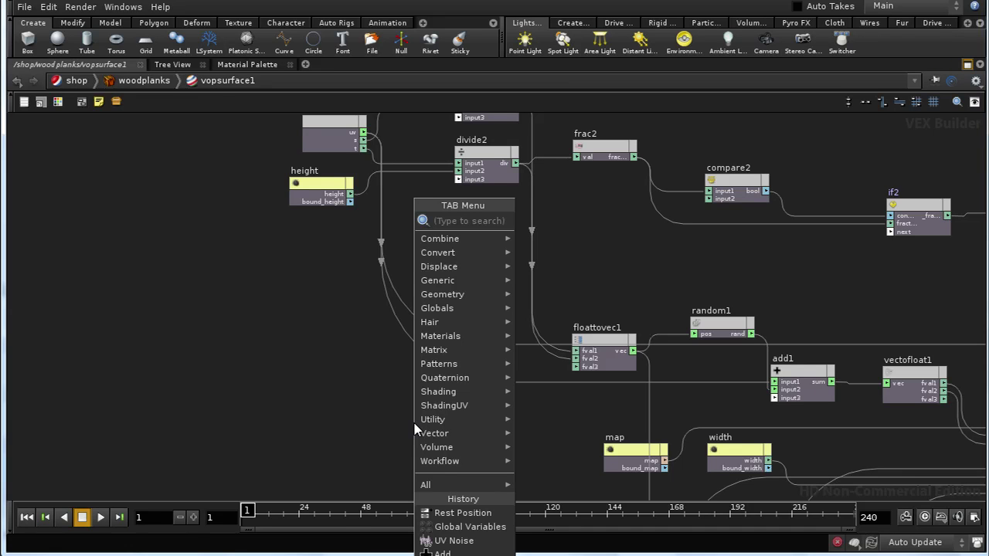
text(uv)
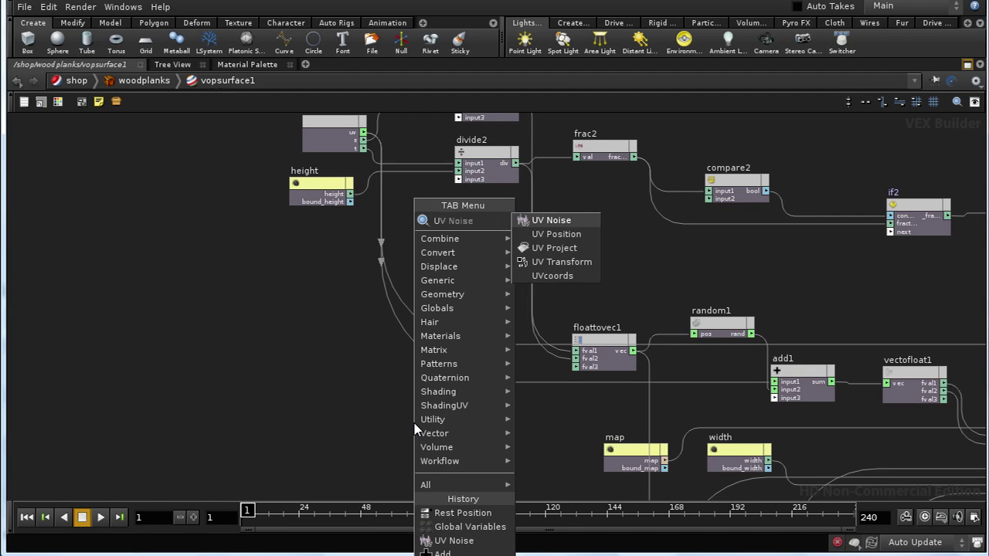
key(Return)
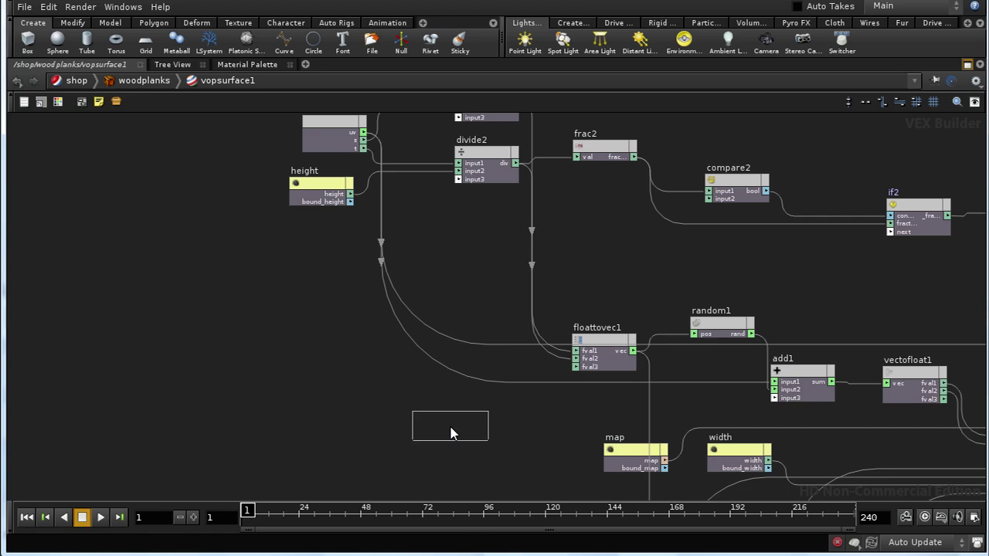
click(451, 433)
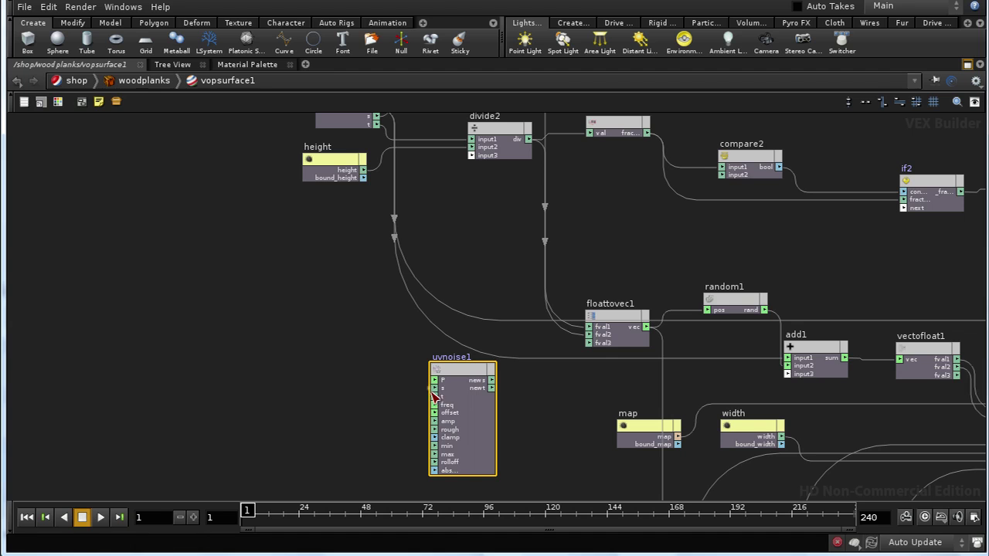
Connect the s and t outputs of uvcoords1 to the s and t inputs of uvnoise1.
click(376, 116)
click(436, 390)
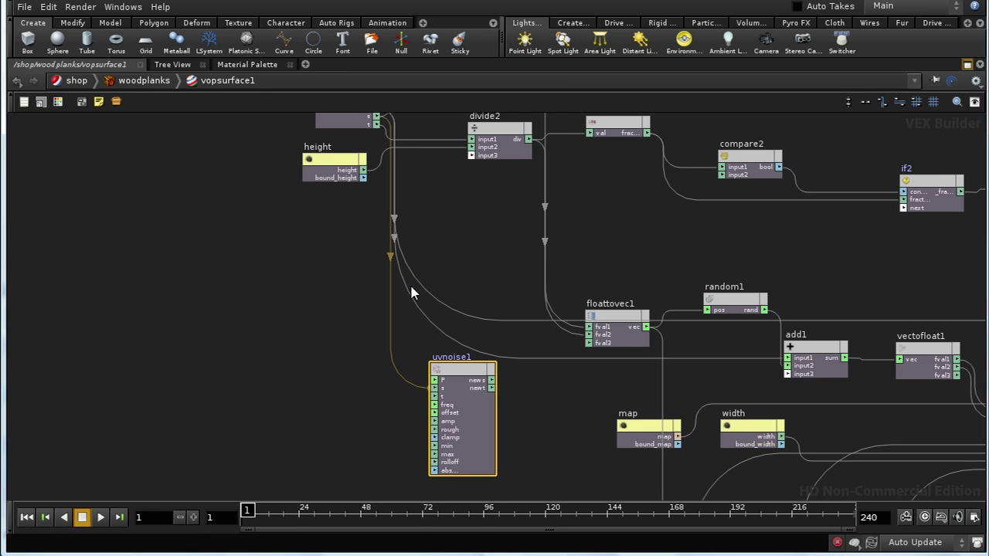
click(376, 124)
click(436, 397)
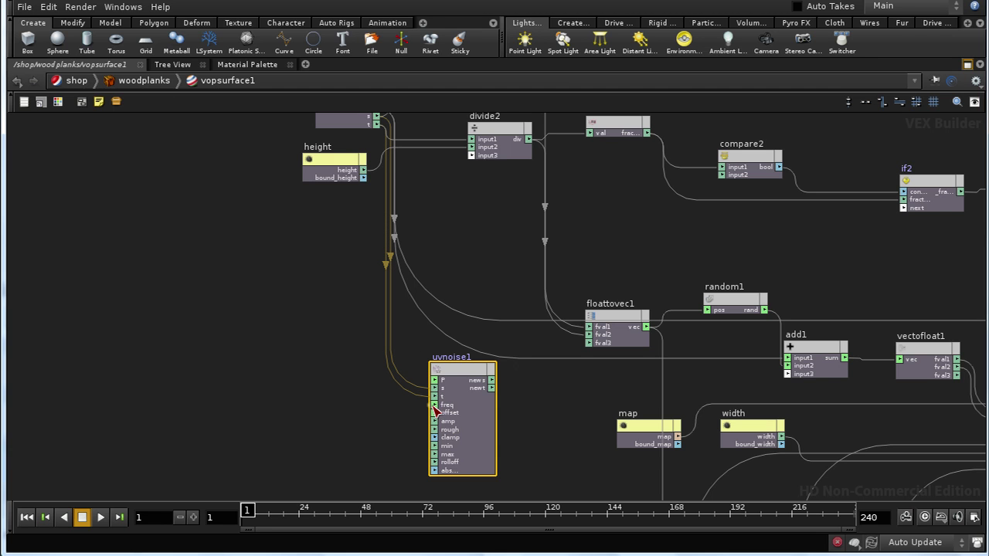
Create parameter nodes for the freq, offset, amp and rough inputs of uvnoise1.
middle_drag(435, 412, 437, 414)
middle_click(438, 415)
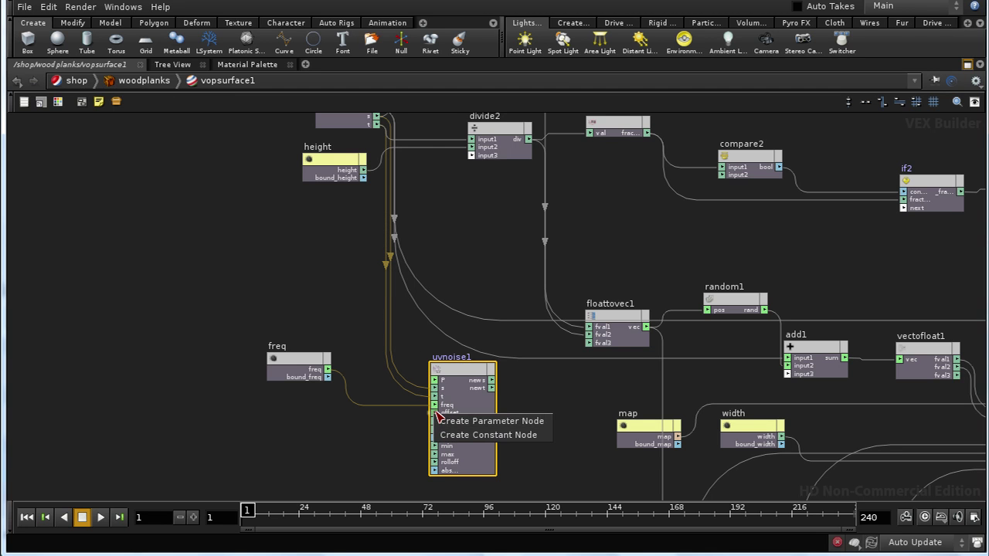
click(452, 421)
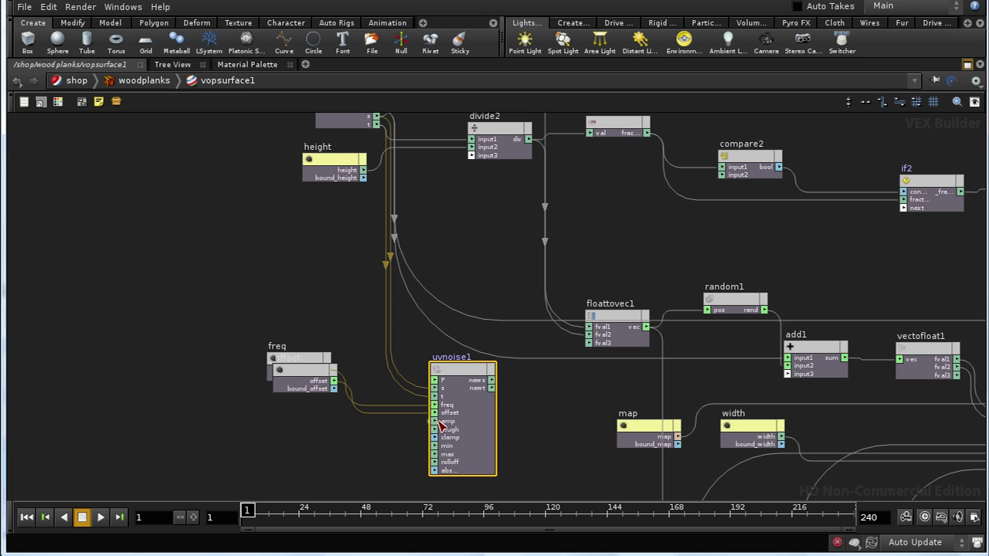
middle_click(438, 424)
click(448, 428)
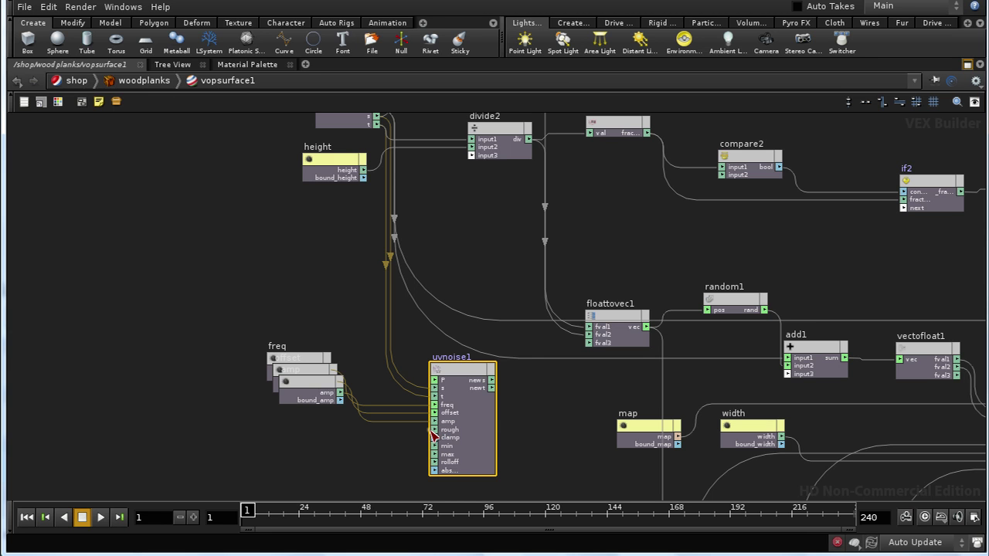
middle_click(437, 430)
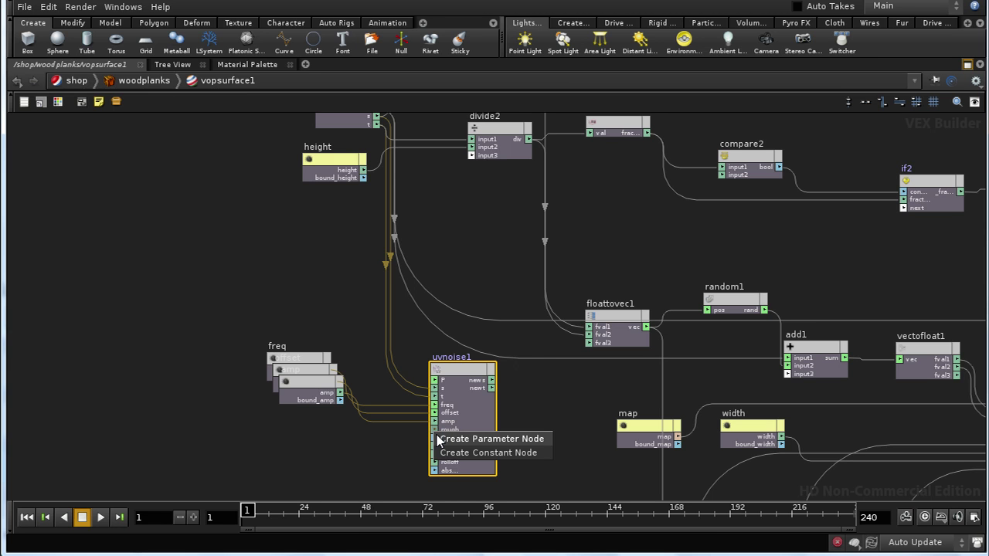
click(442, 437)
Color the freq, offset, amp and rough parameter nodes light yellow.
middle_drag(369, 464, 427, 464)
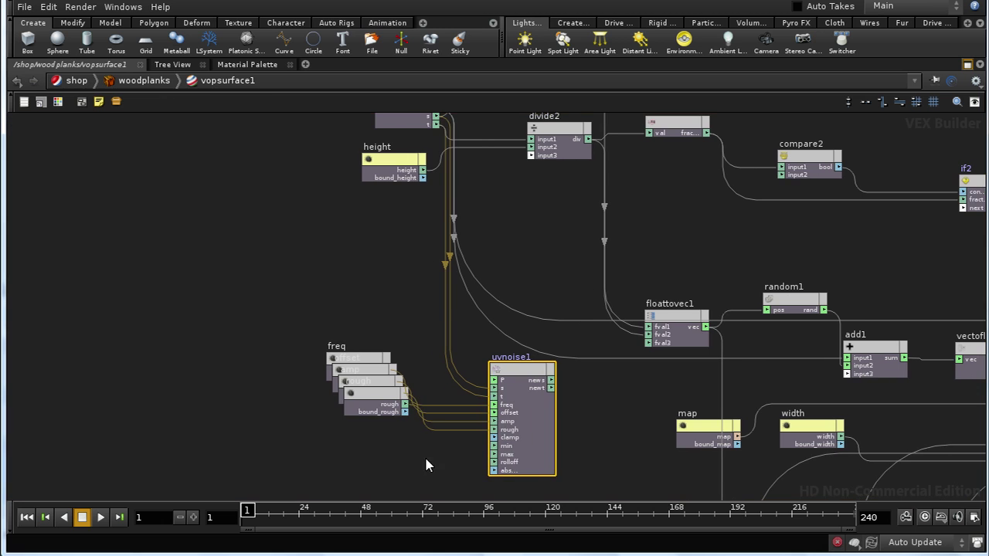
drag(300, 330, 348, 392)
drag(406, 458, 414, 460)
key(c)
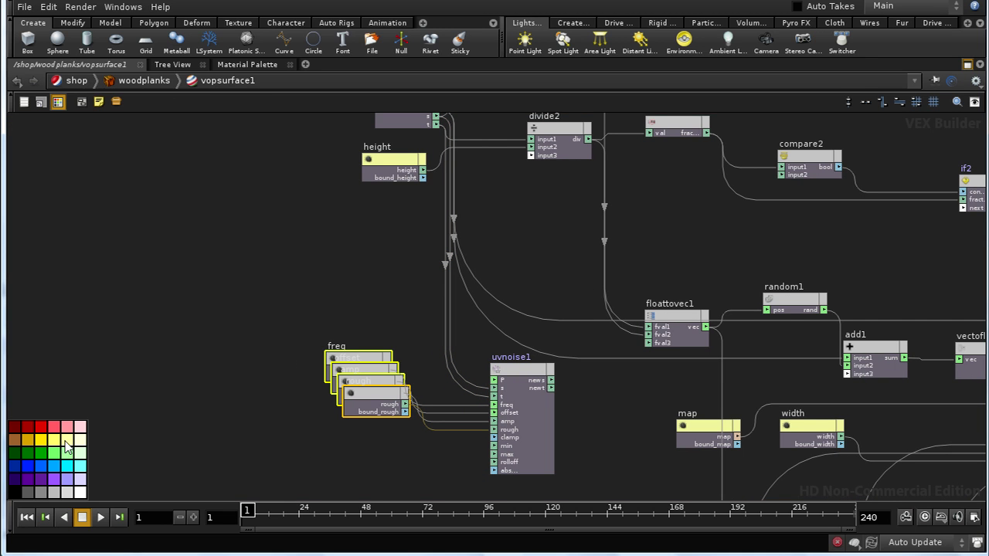
click(65, 444)
key(c)
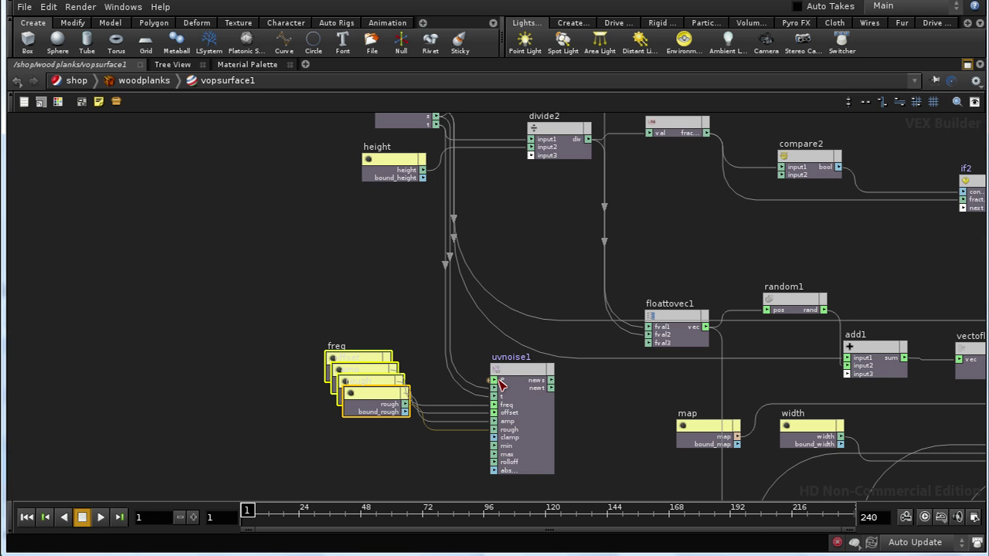
Add a Global Variables node near the noise parameters and make it output only the Surface Position P variable.
middle_drag(588, 438, 389, 324)
middle_drag(358, 288, 353, 354)
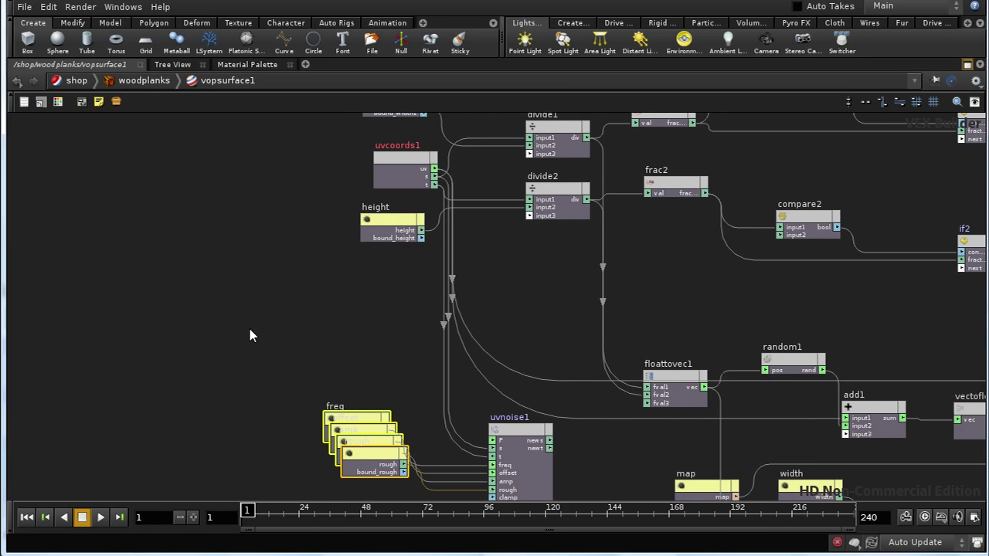
key(Tab)
text(g)
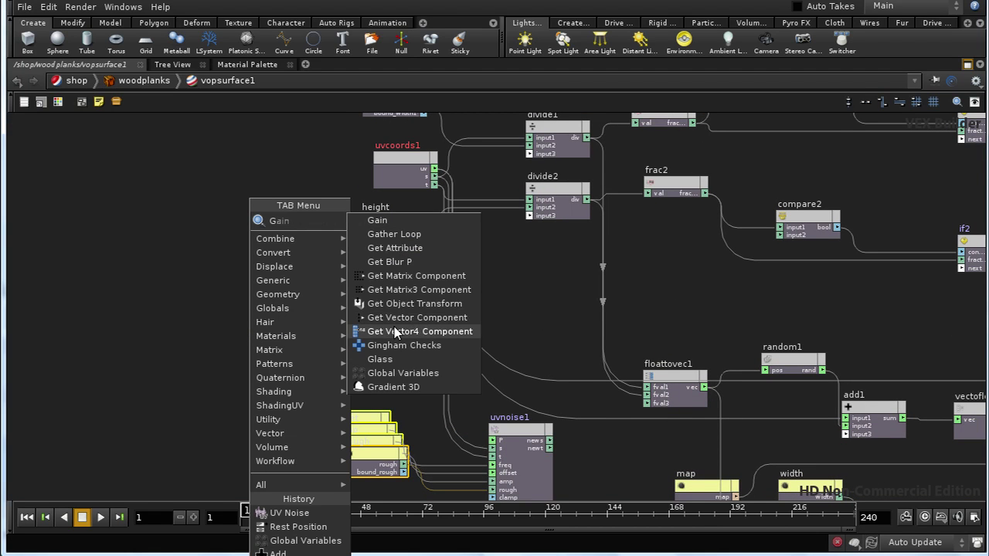
click(403, 373)
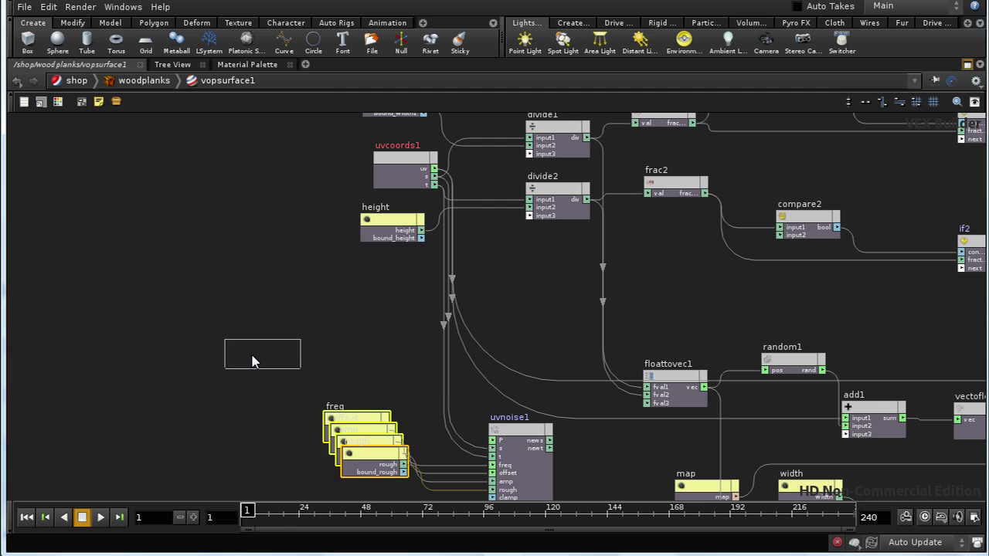
click(242, 360)
key(p)
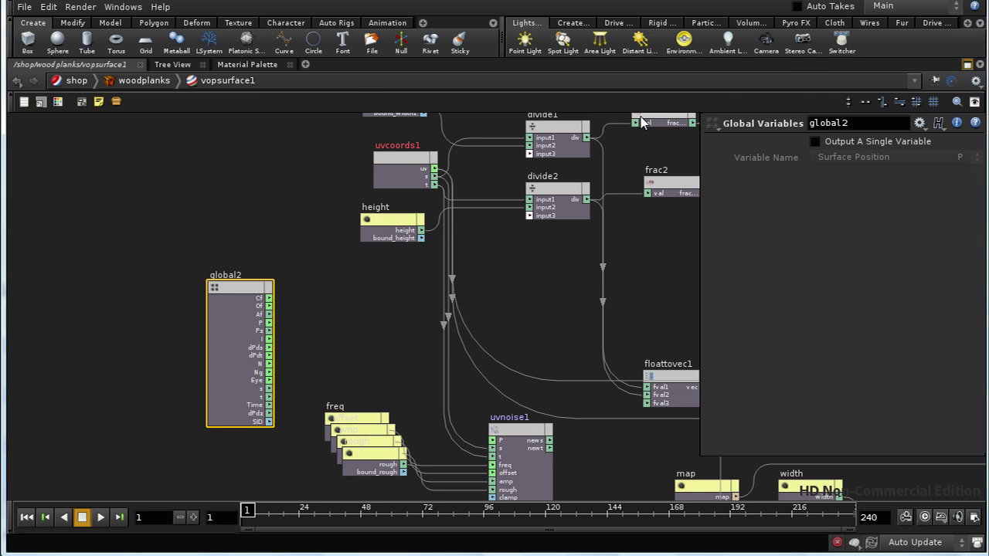
click(837, 146)
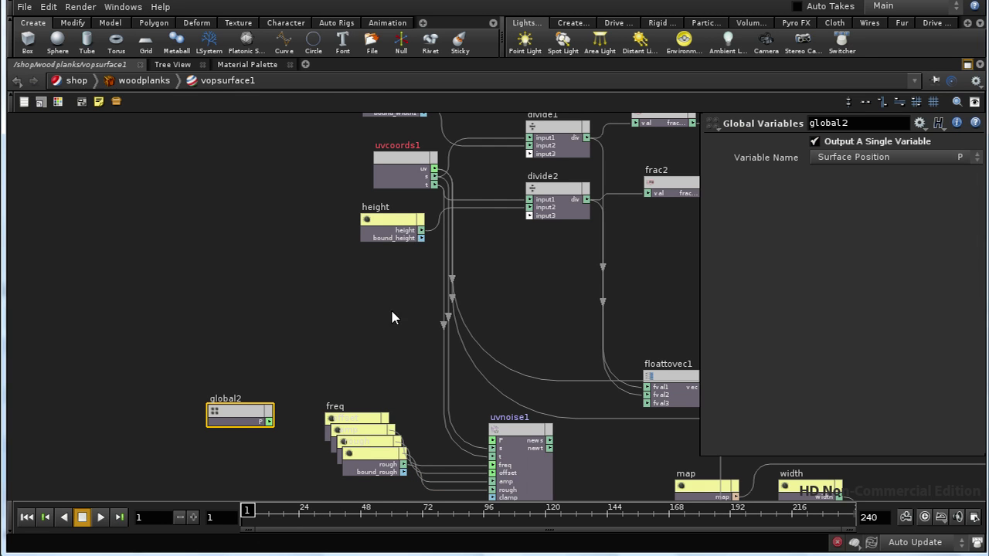
Move global2 further away from the noise parameters and add a Rest Position node between it and uvnoise1.
drag(237, 384, 250, 313)
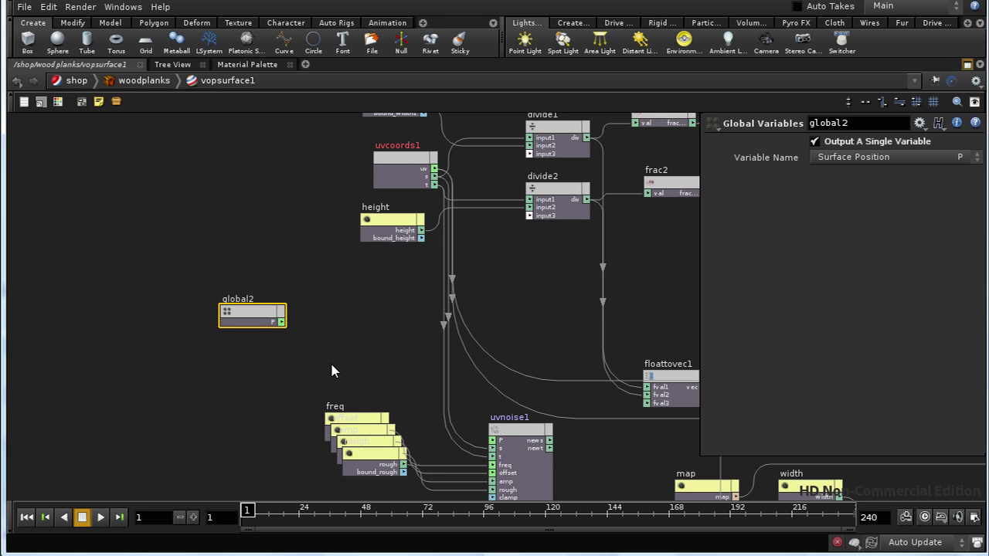
middle_drag(329, 360, 307, 363)
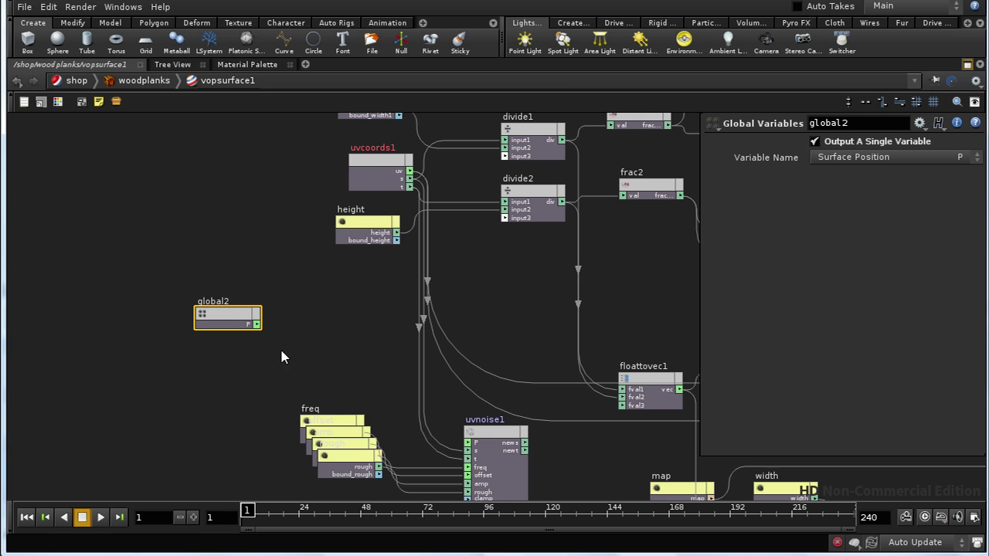
drag(230, 315, 167, 337)
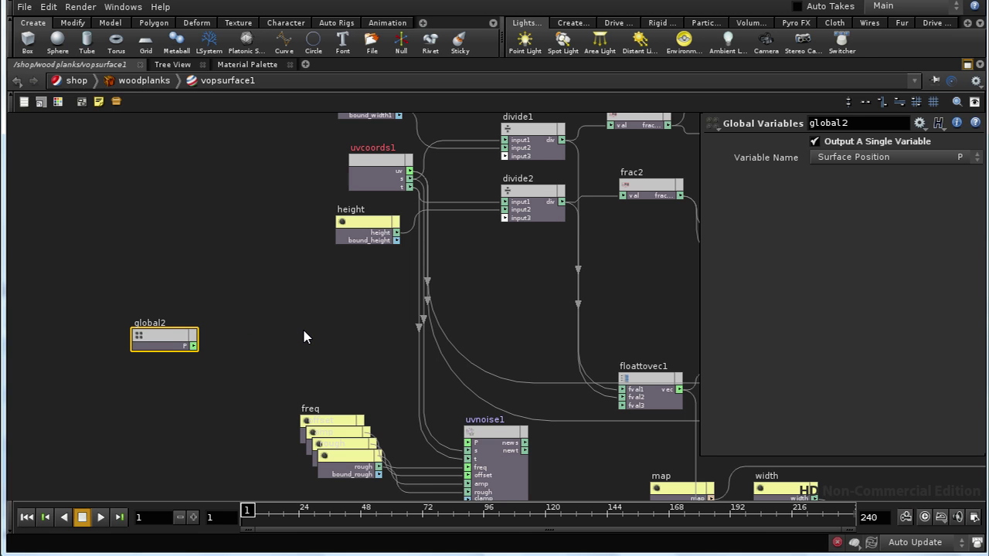
key(Tab)
text(rest)
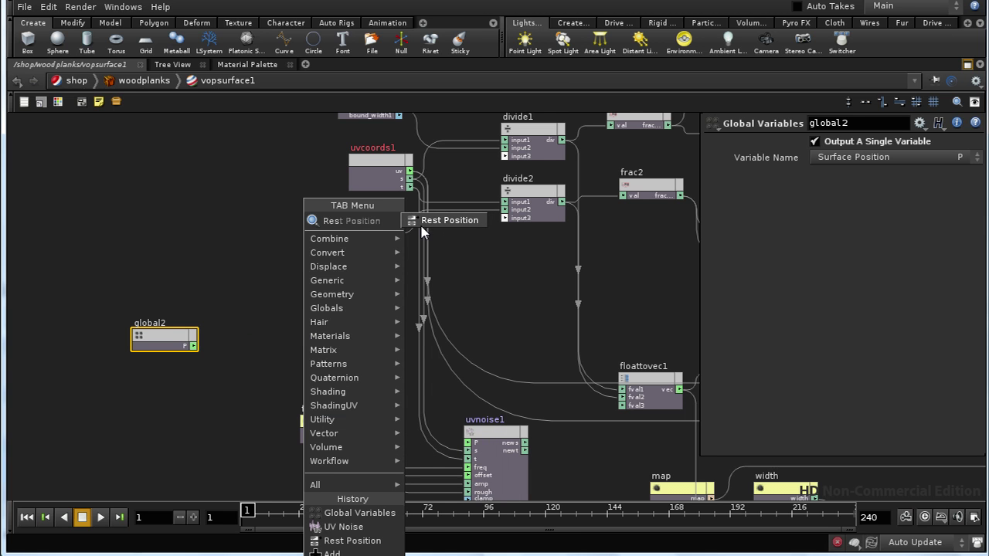
click(450, 221)
click(307, 340)
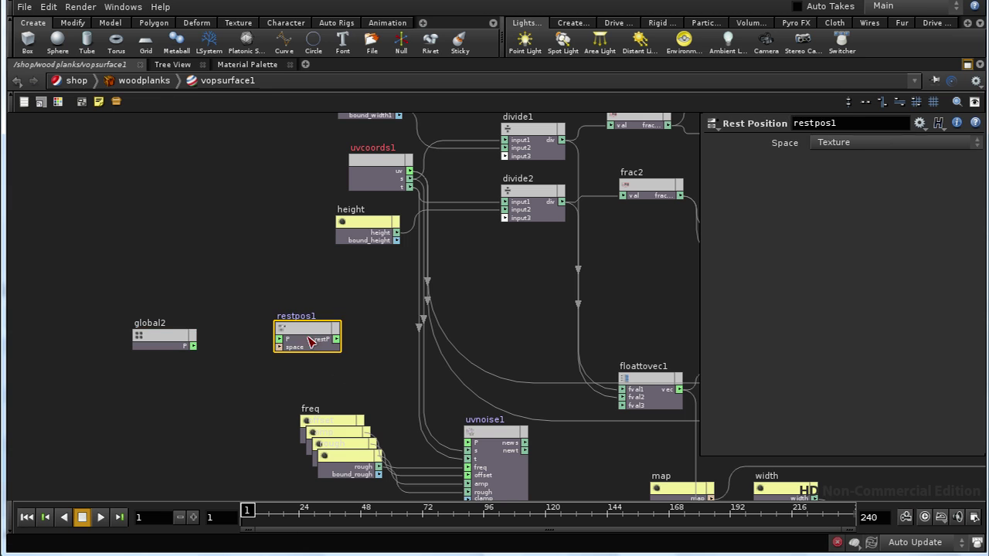
Route the P output of global2 through restpos1 into the P input of uvnoise1.
drag(304, 328, 317, 334)
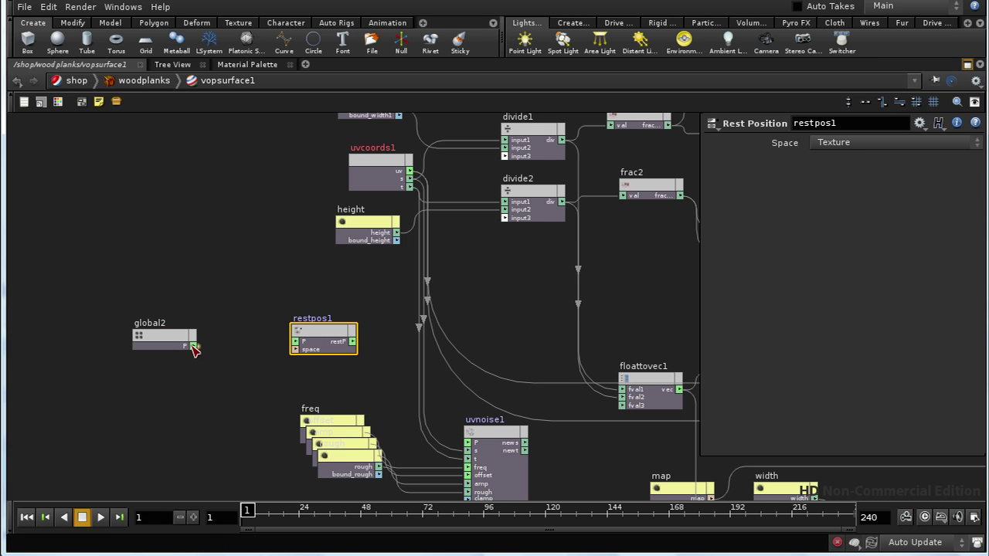
drag(194, 346, 468, 443)
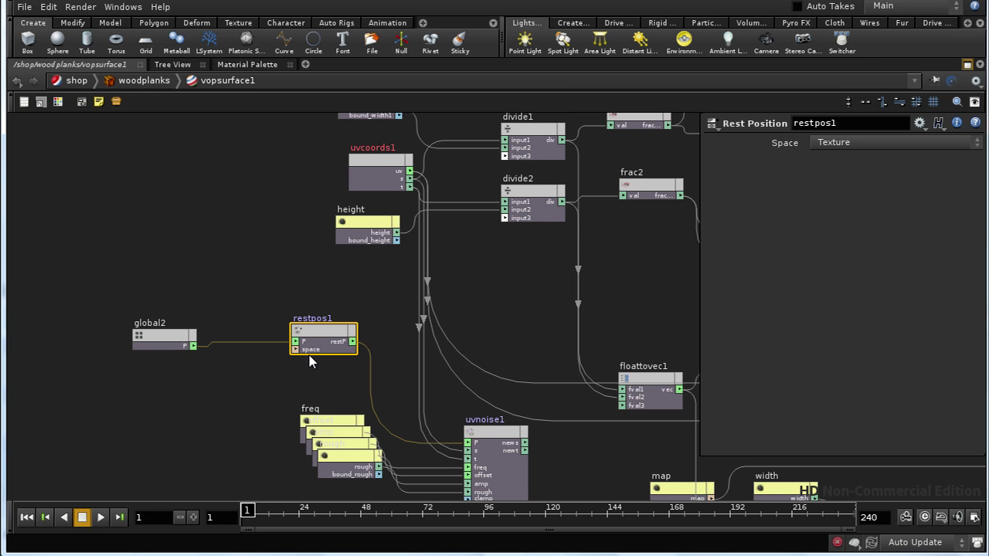
middle_drag(324, 379, 265, 347)
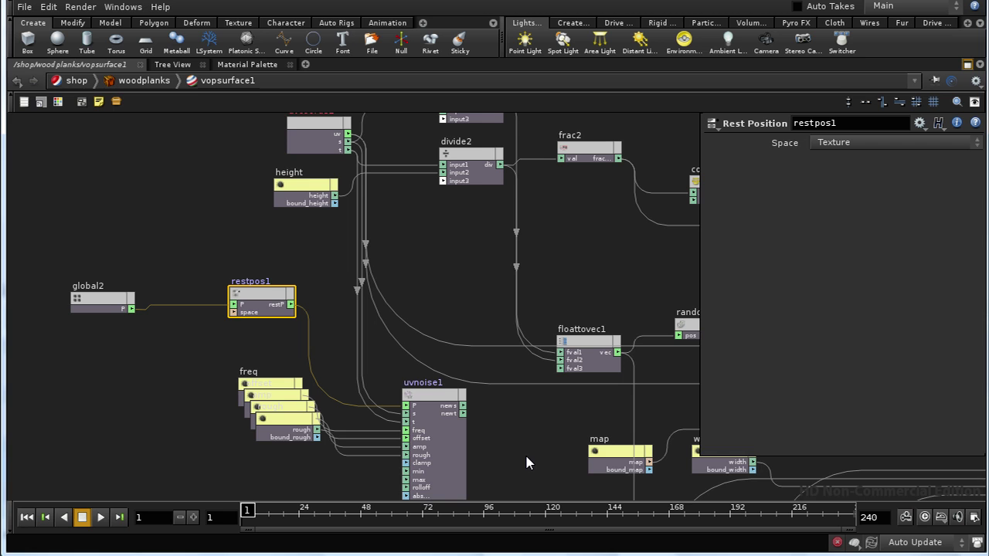
Connect the news output of uvnoise1 to input1 of both divide1 and divide2, replacing the uvcoords1 wires.
middle_drag(525, 452, 287, 436)
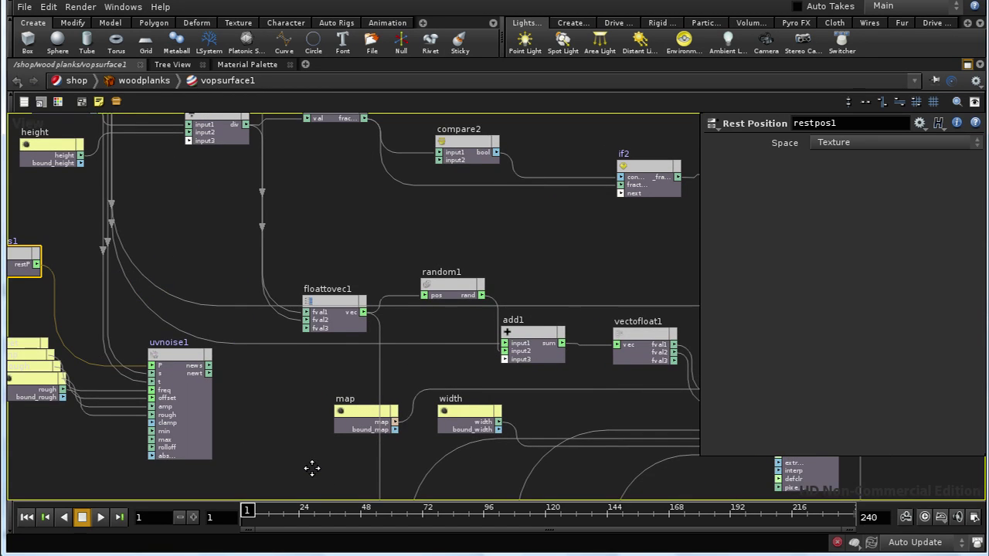
middle_drag(317, 469, 317, 485)
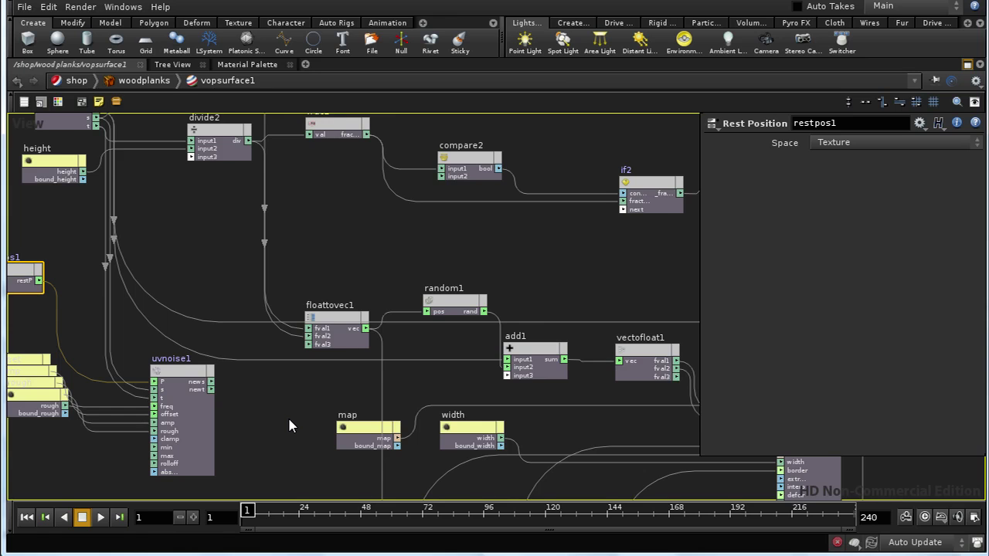
middle_drag(289, 419, 278, 460)
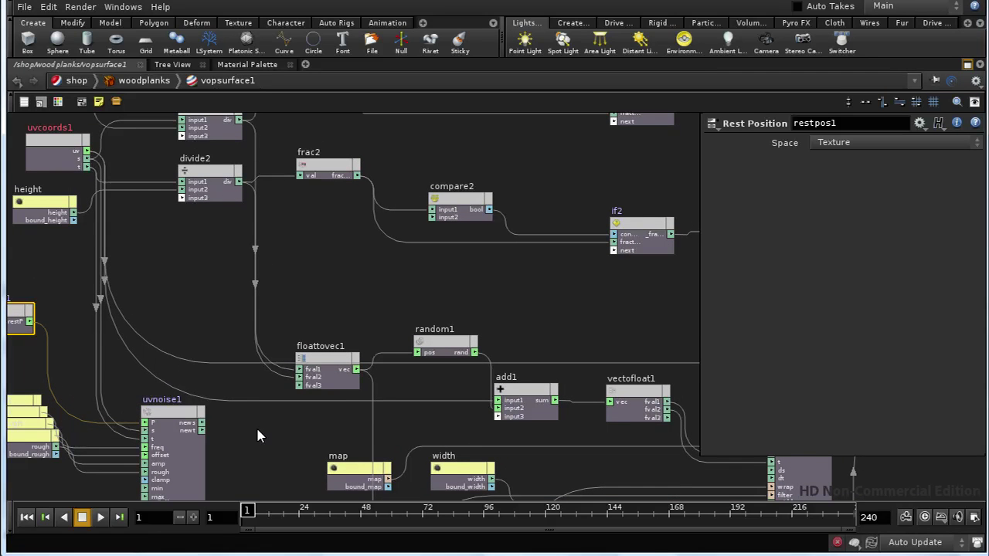
click(202, 427)
middle_drag(187, 261, 290, 342)
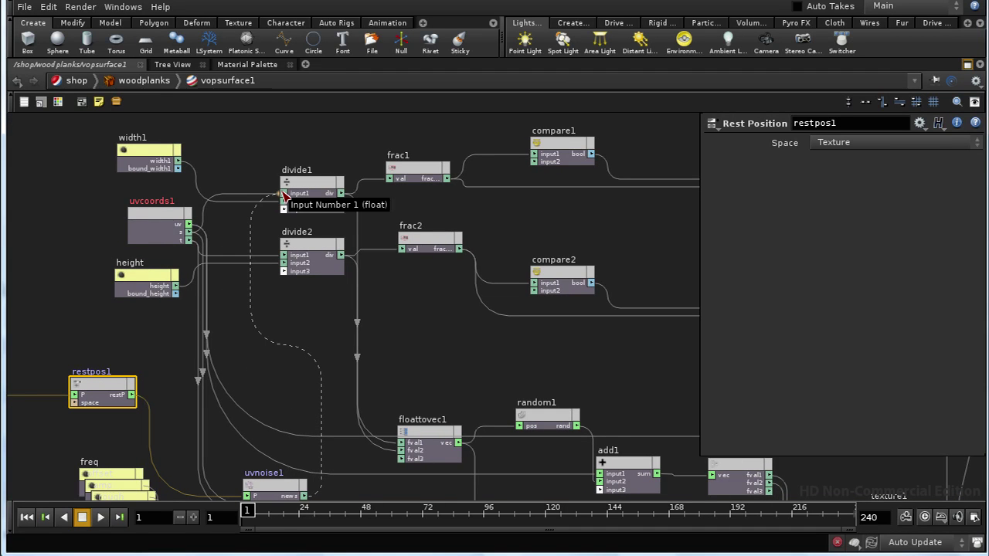
click(283, 193)
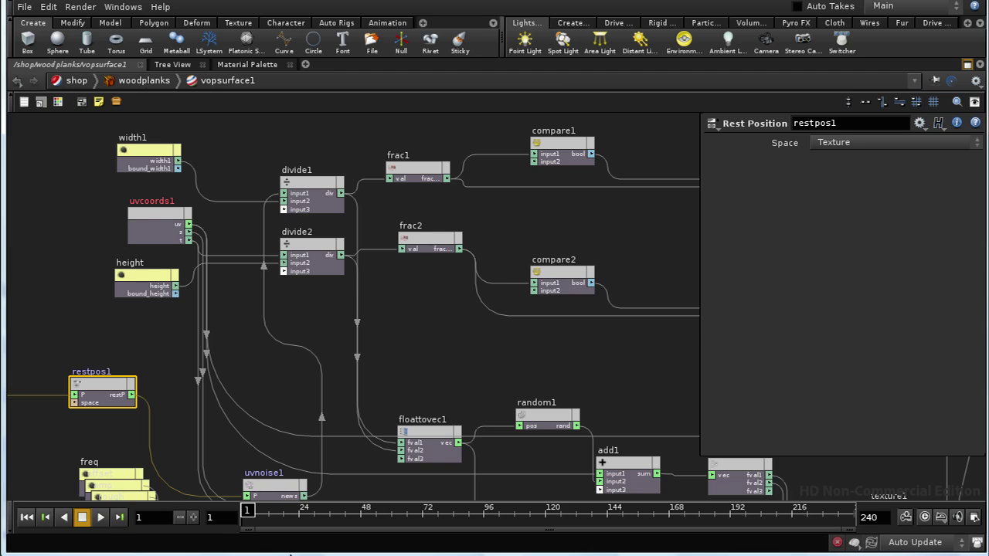
click(289, 257)
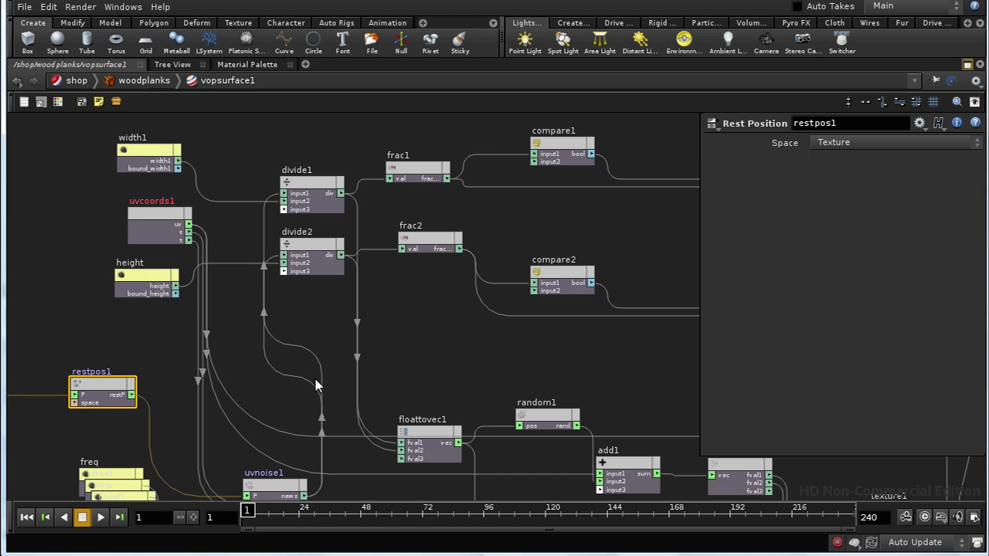
Rewire input1 of divide2 to the newt output of uvnoise1.
middle_drag(340, 394, 292, 286)
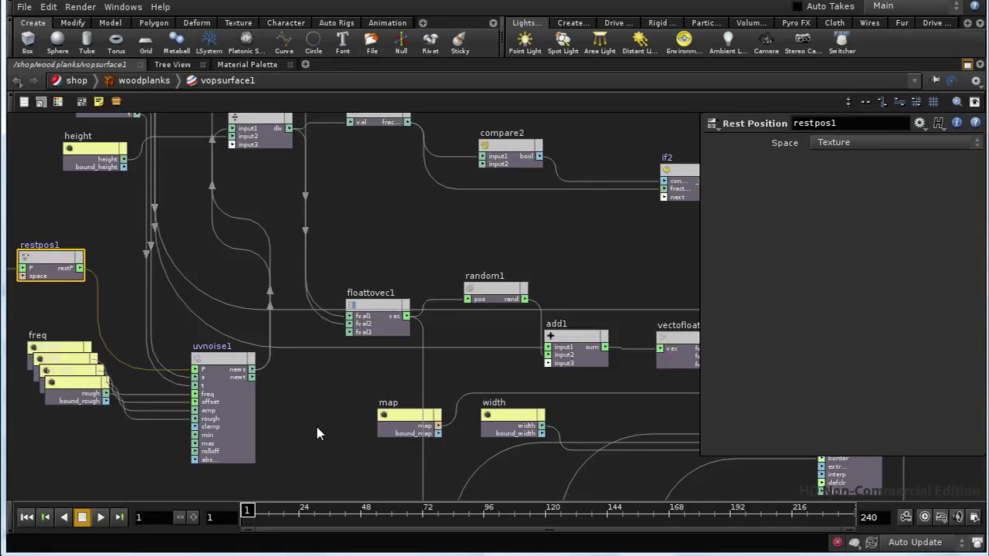
middle_drag(317, 427, 302, 399)
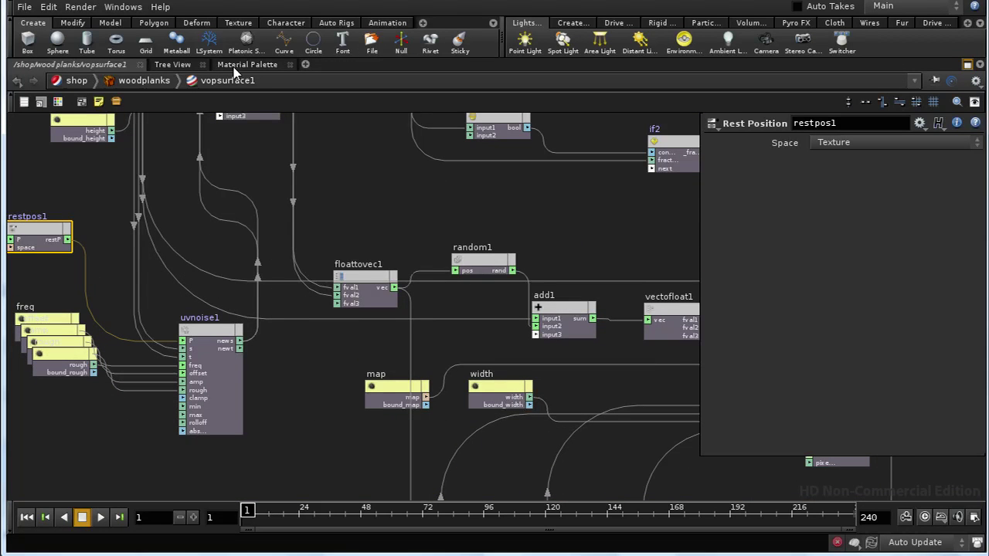
click(82, 6)
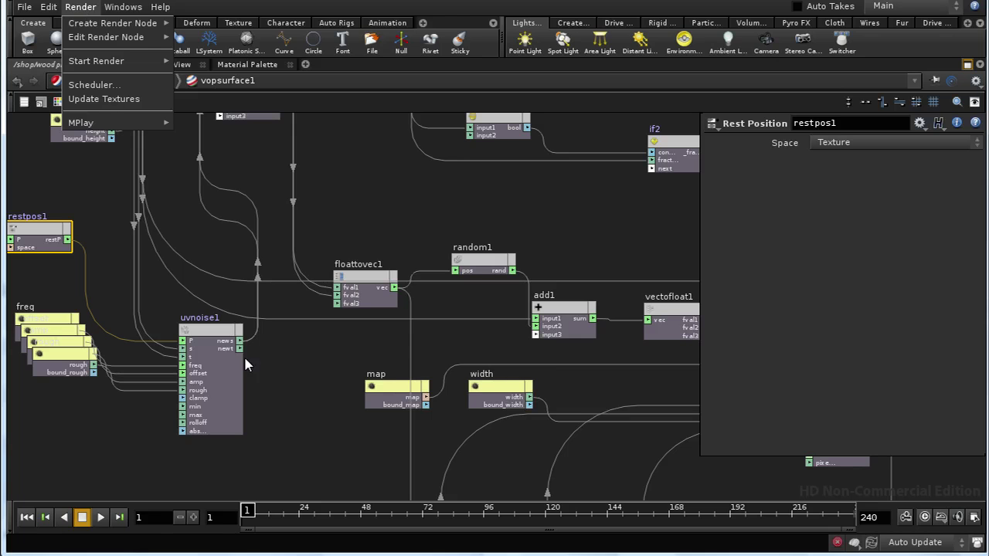
click(287, 391)
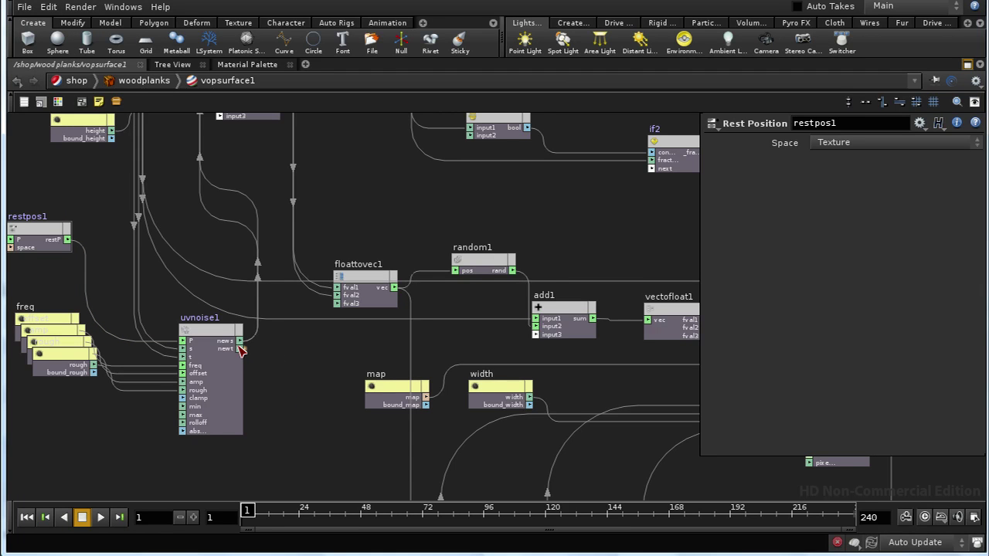
middle_drag(248, 149, 252, 248)
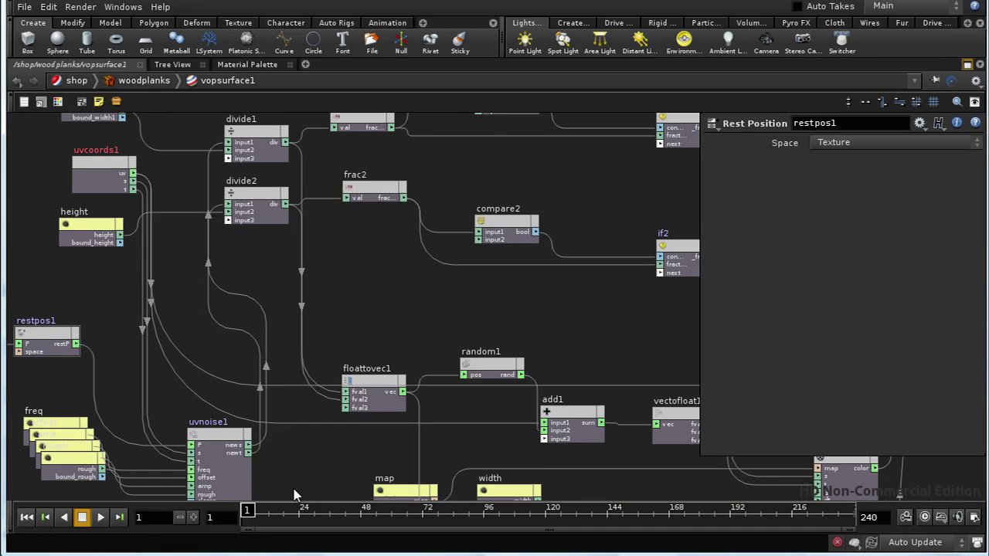
click(289, 456)
middle_drag(290, 457, 274, 399)
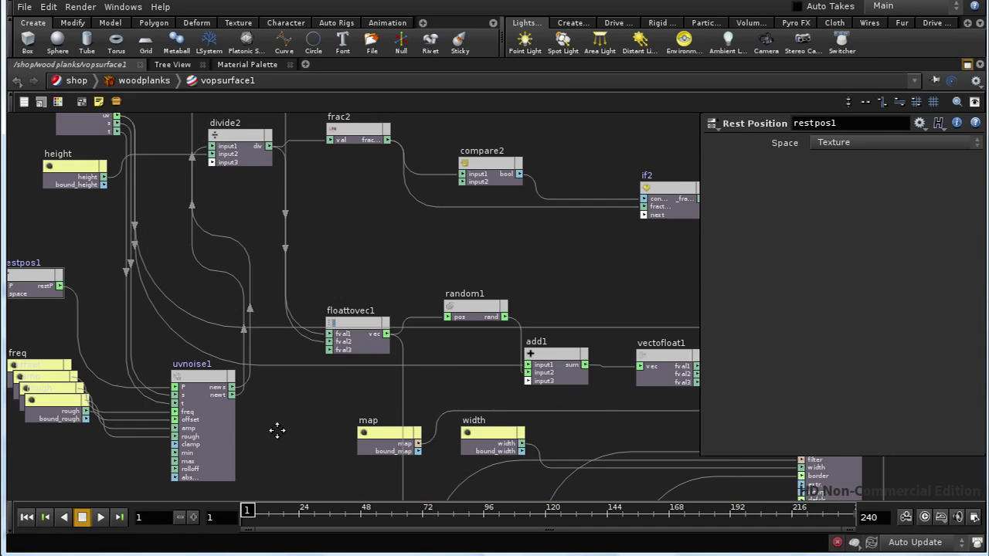
key(u)
key(u)
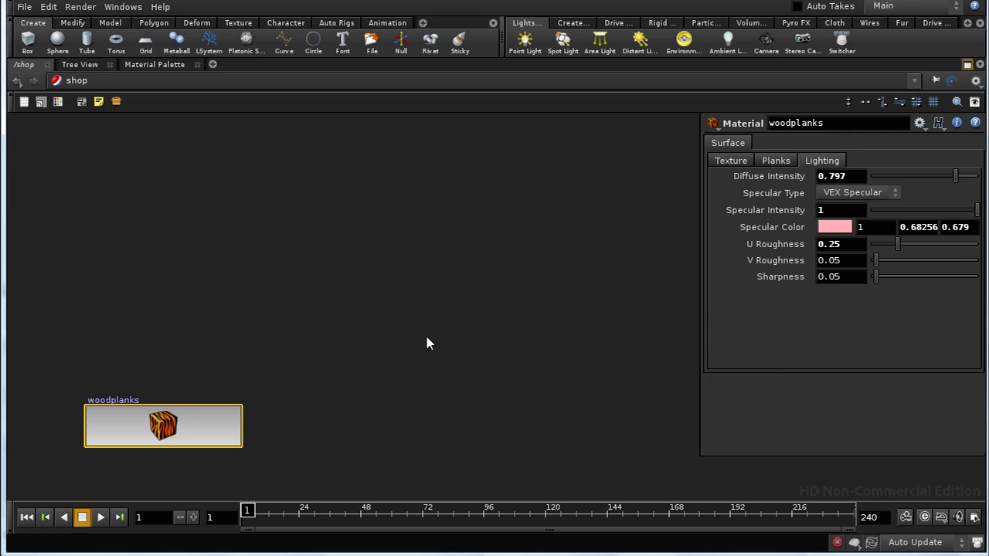
key(p)
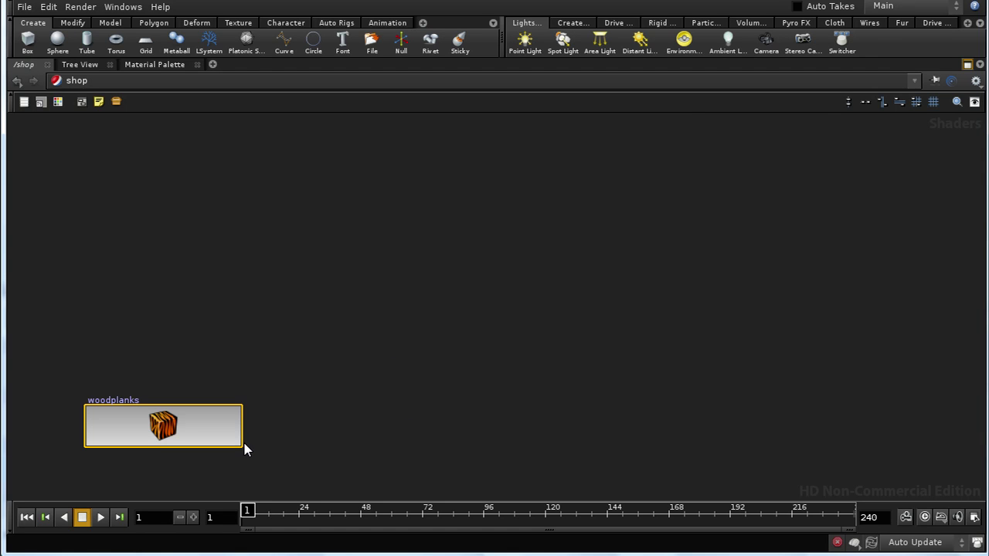
double_click(210, 430)
double_click(149, 429)
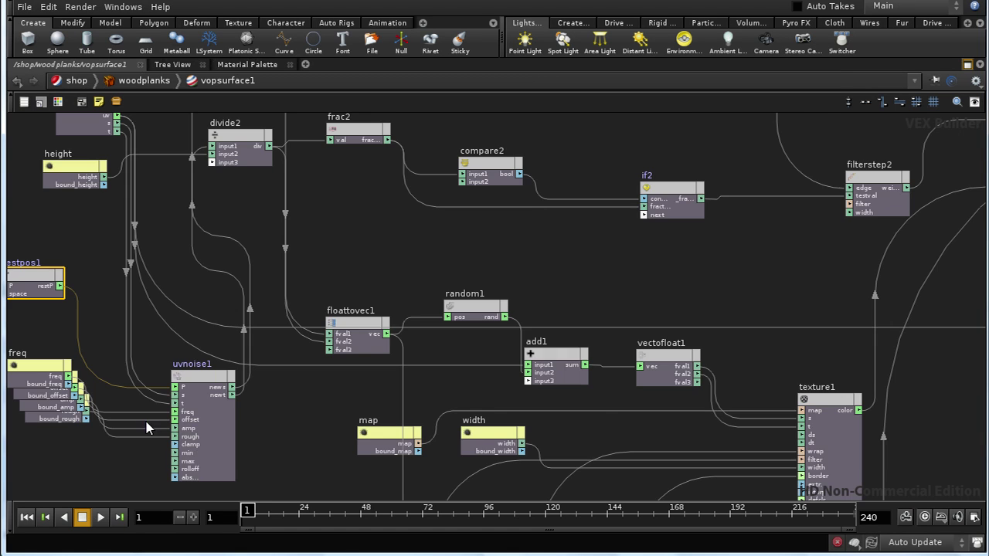
Select the output1 node at the end of the shader network and show its parameter order list.
middle_drag(757, 228, 272, 265)
middle_drag(702, 320, 202, 448)
drag(475, 223, 597, 414)
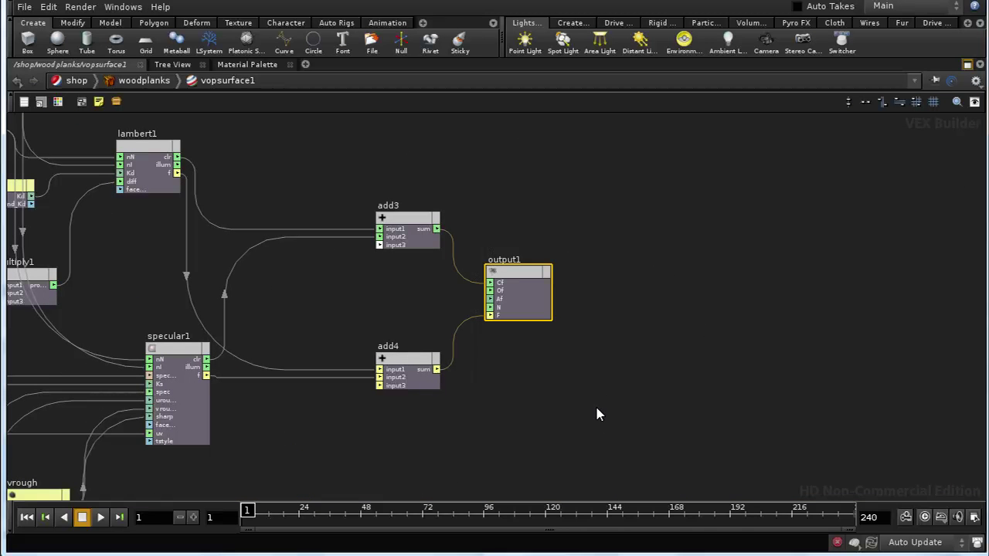
key(p)
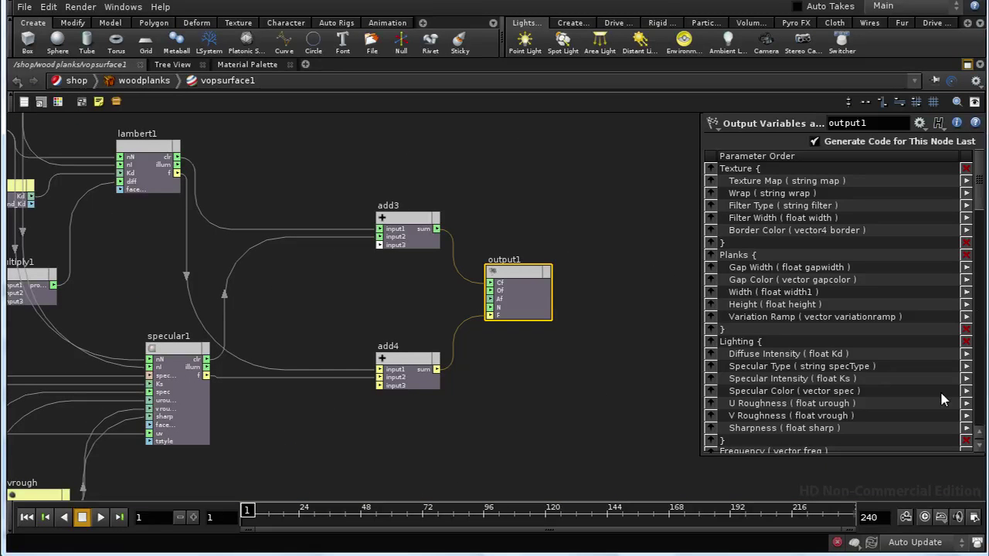
Group the Frequency, Offset, Amplitude and Roughness parameters of output1 into a folder named UV Noise.
drag(978, 200, 978, 365)
click(773, 406)
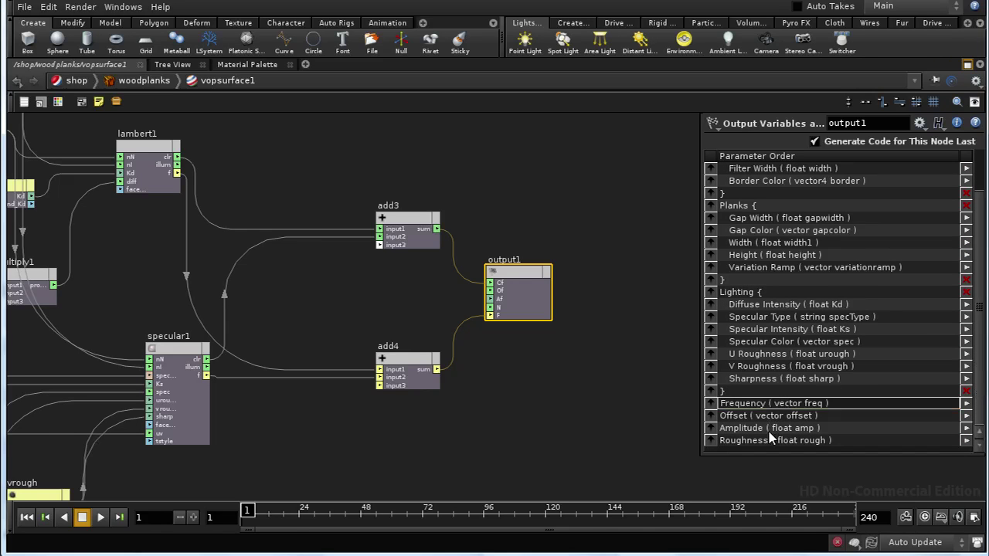
shift+click(769, 439)
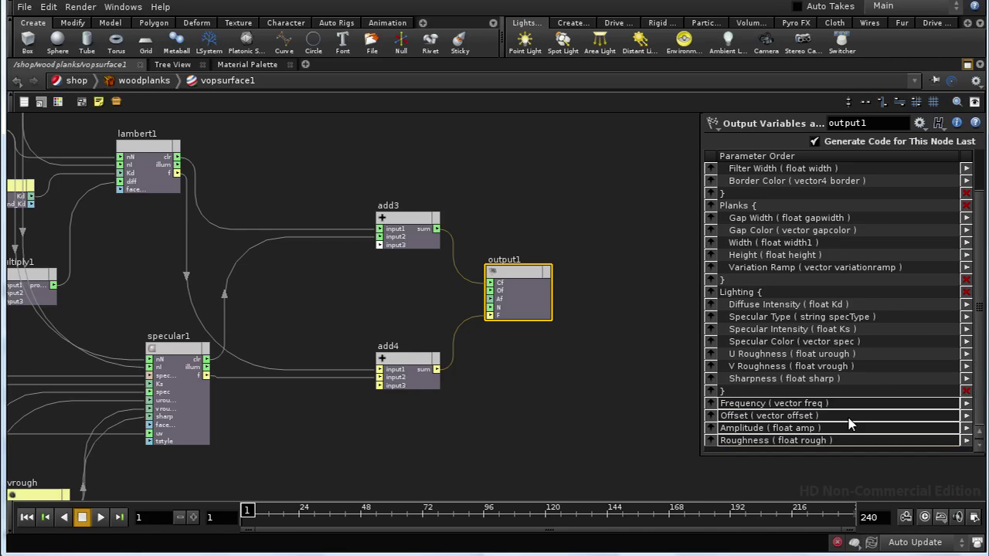
click(965, 405)
click(769, 405)
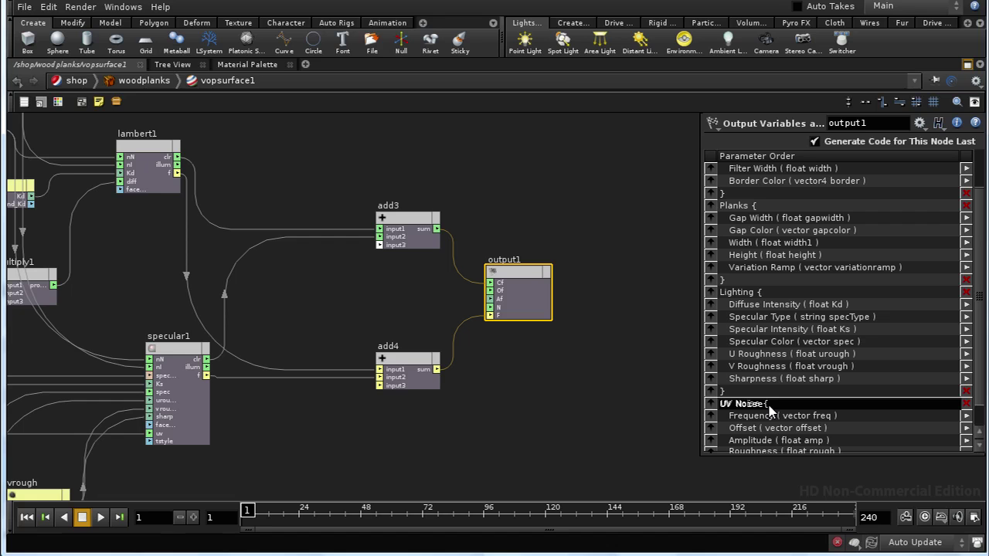
click(554, 424)
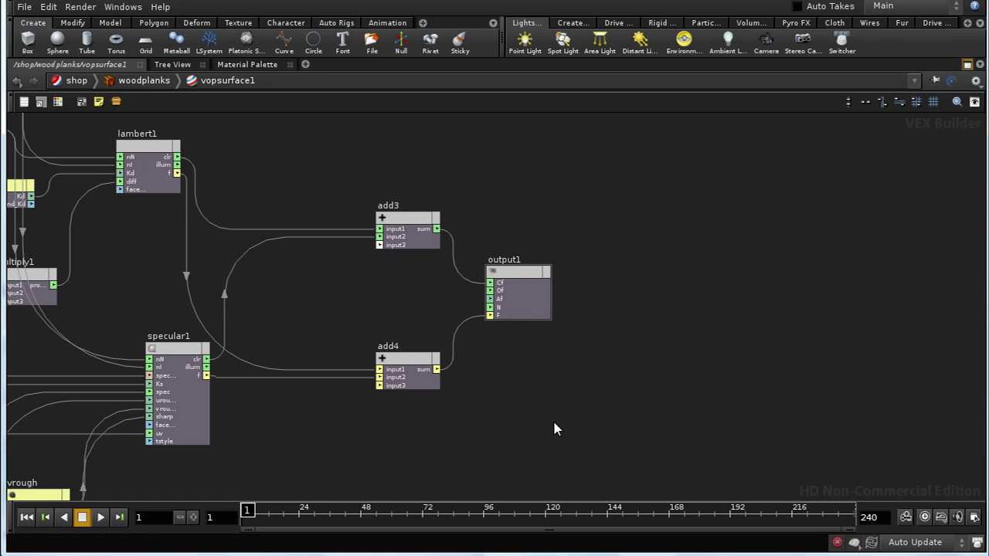
Return to the shop level and restore the split layout with the scene view and material parameters.
key(u)
key(u)
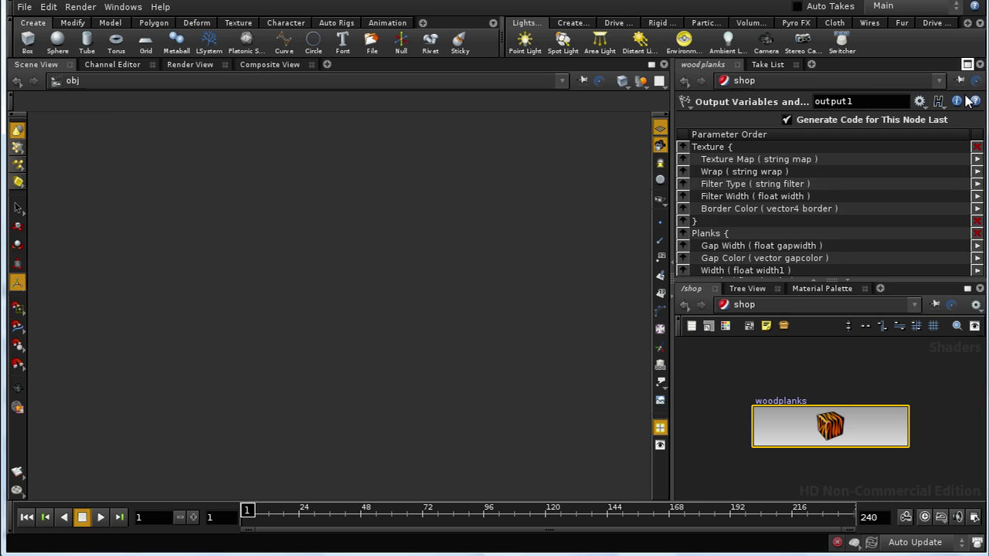
click(967, 64)
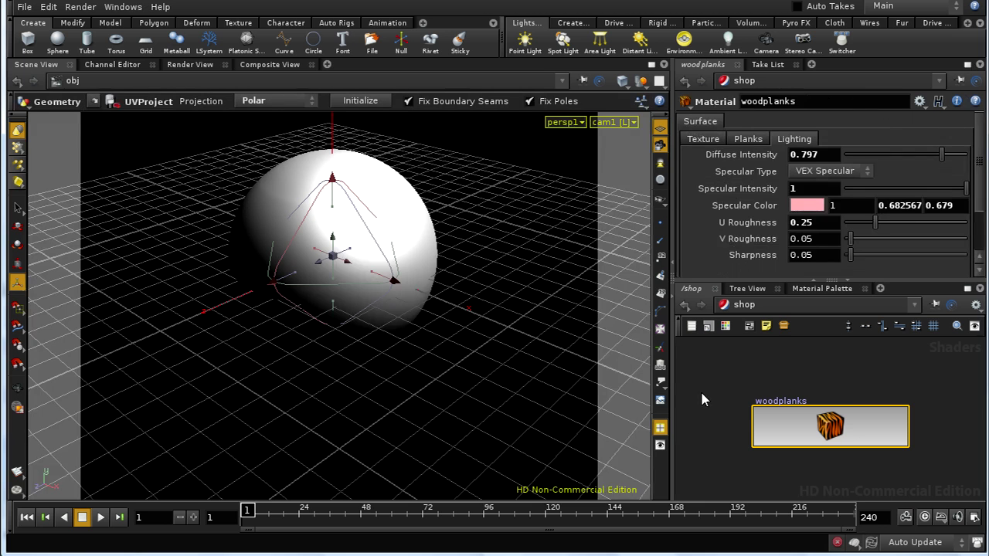
Switch the network to the obj level, display grid_object1 and hide sphere_object1.
click(779, 309)
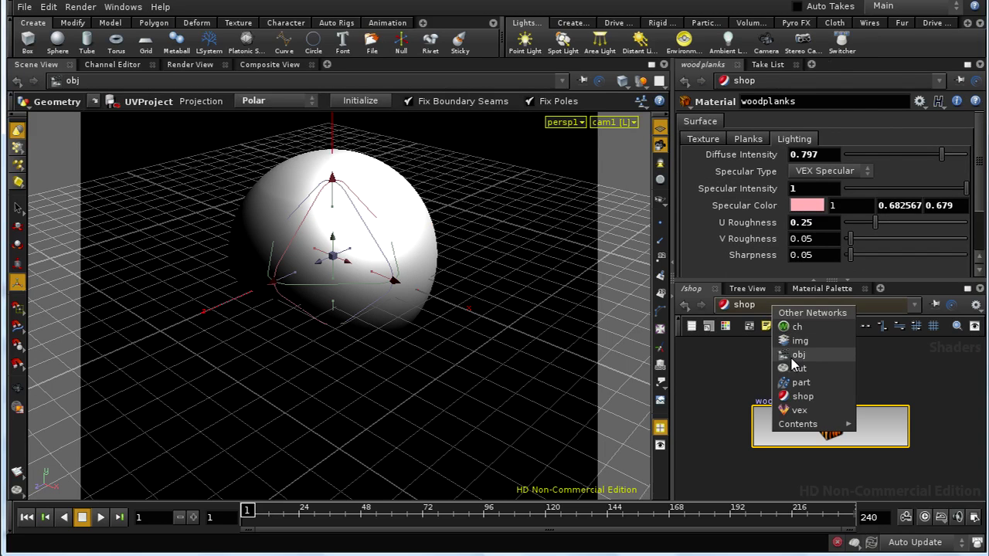
click(797, 353)
middle_drag(778, 395, 823, 495)
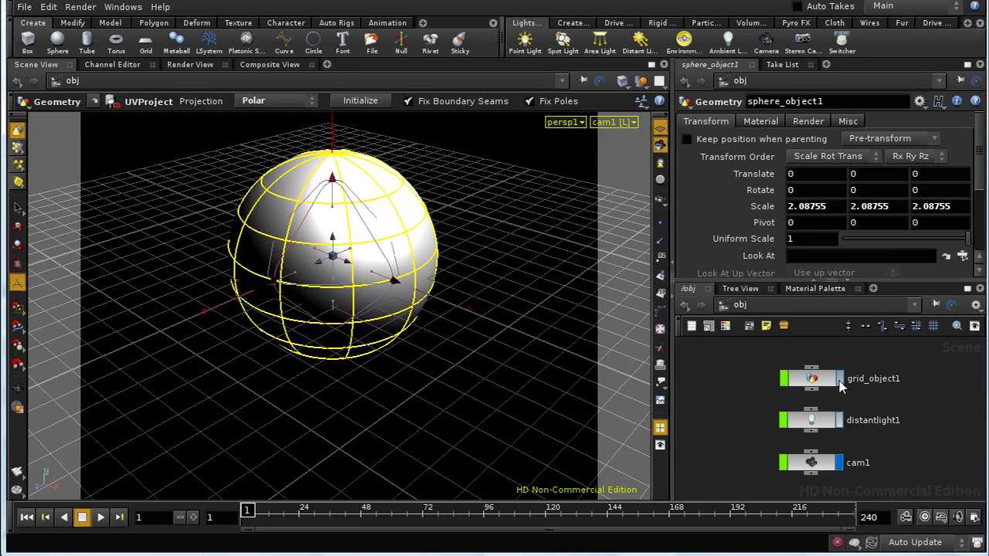
click(839, 379)
middle_drag(904, 468, 877, 366)
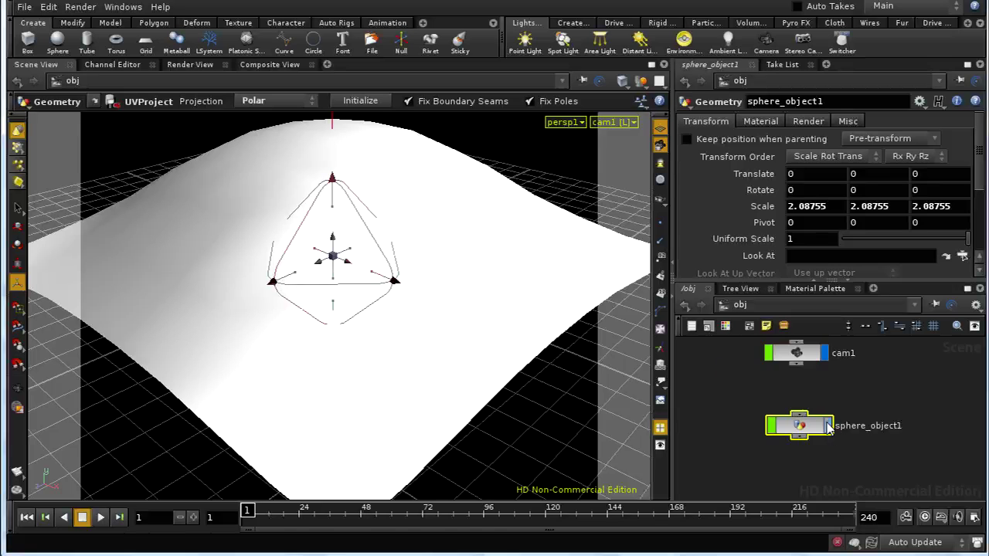
middle_drag(742, 393, 775, 414)
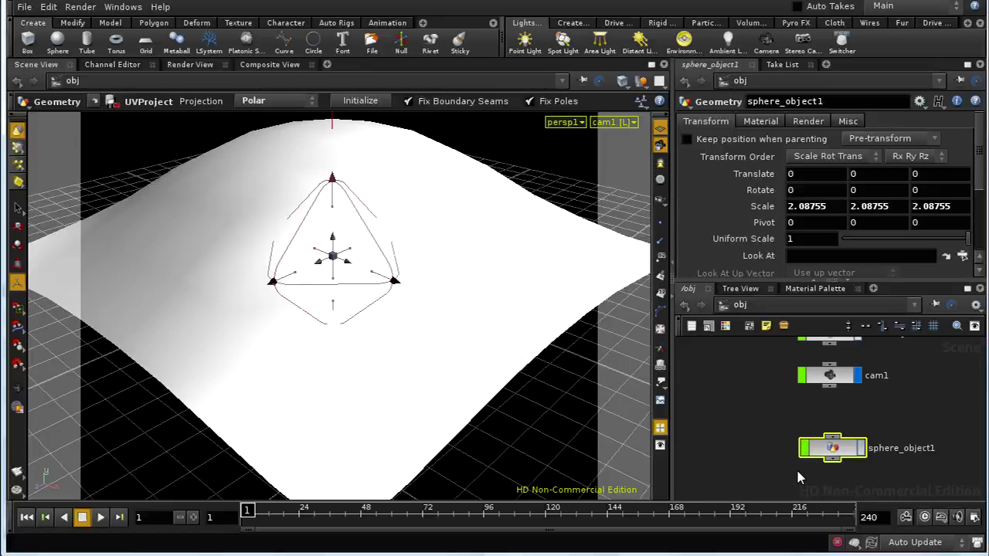
Go inside grid_object1 and bypass its edit1 node so the grid is flat.
middle_drag(781, 355, 782, 502)
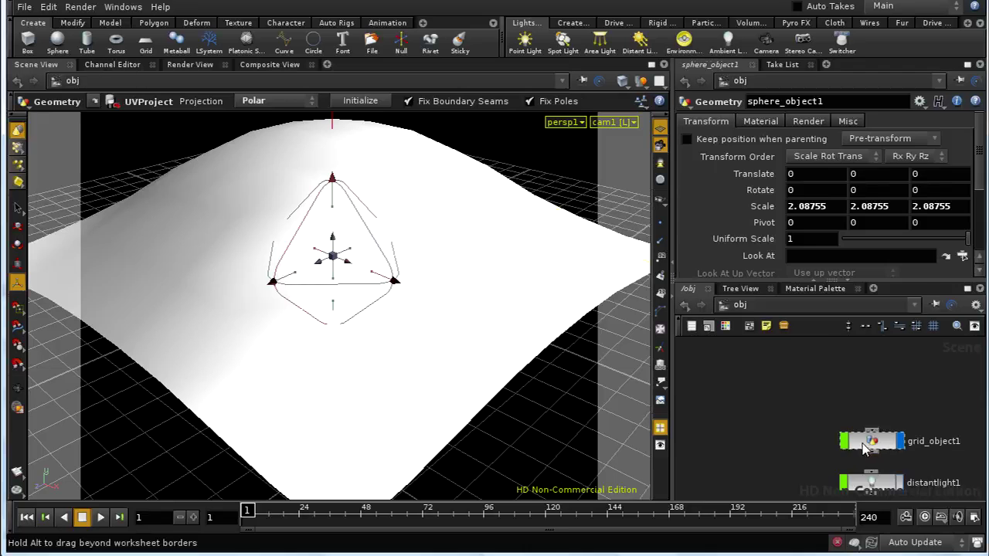
double_click(857, 442)
click(790, 449)
click(758, 449)
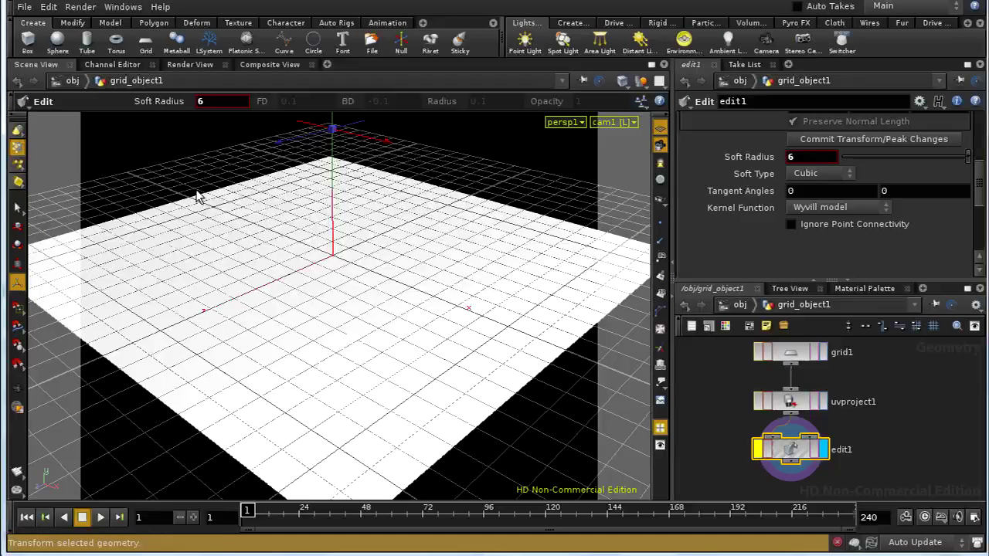
Render the flat grid with mantra1.
click(80, 7)
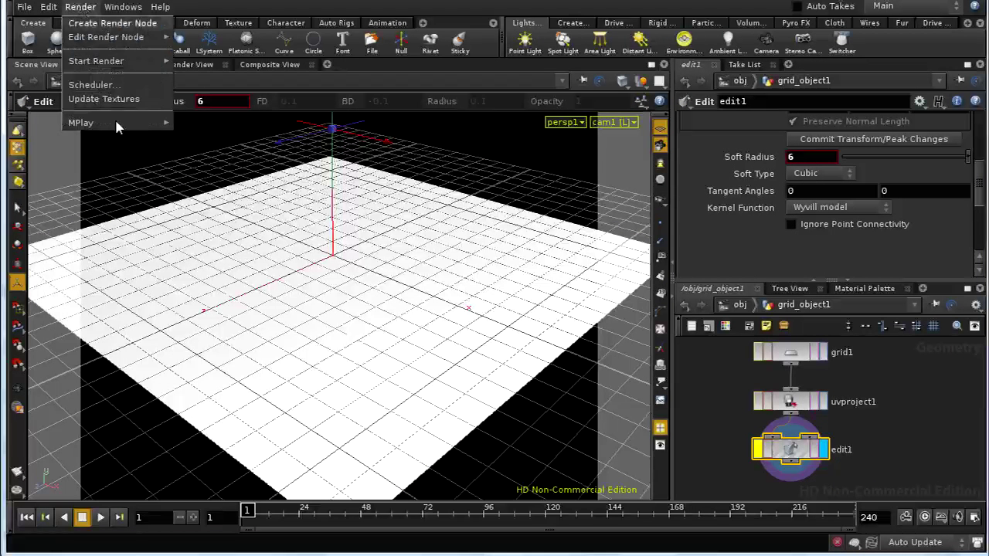
mouse_move(133, 70)
click(202, 62)
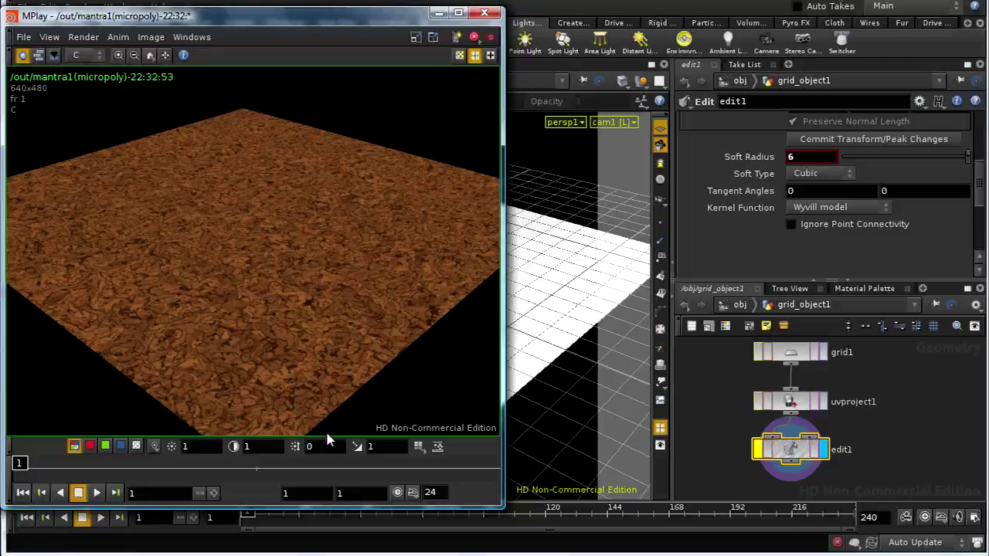
Return to the shop level and refresh the woodplanks material's parameters to include the UV Noise folder.
middle_drag(861, 385, 864, 377)
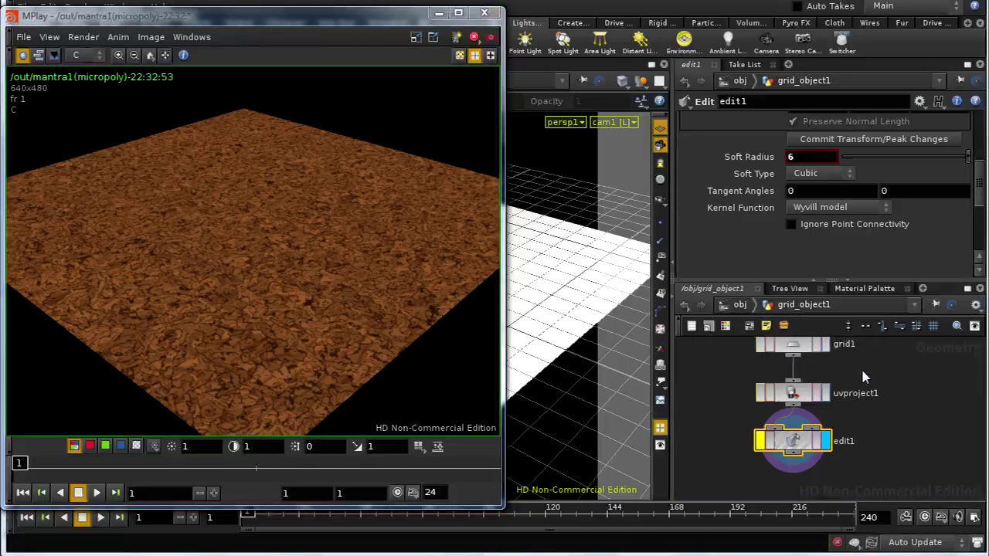
click(740, 306)
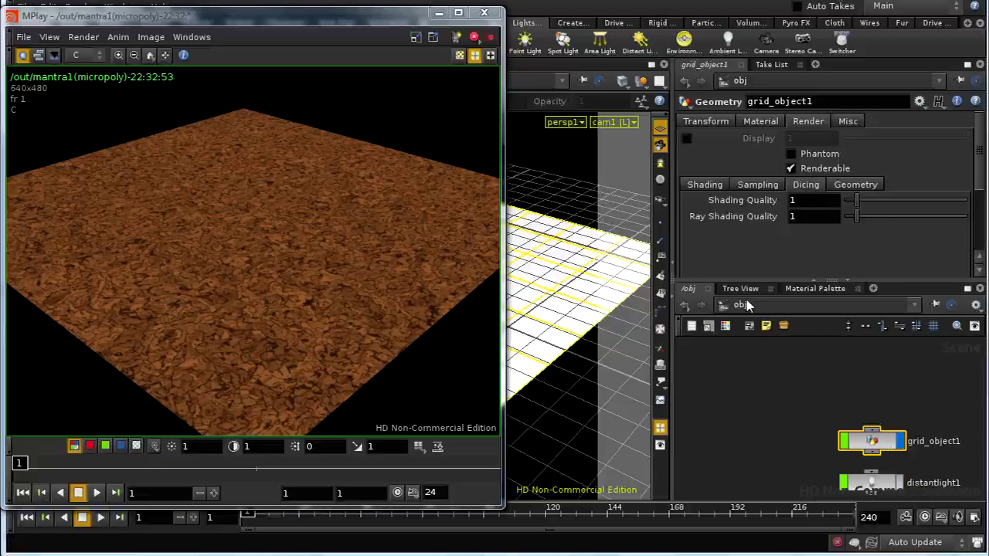
click(744, 305)
click(772, 391)
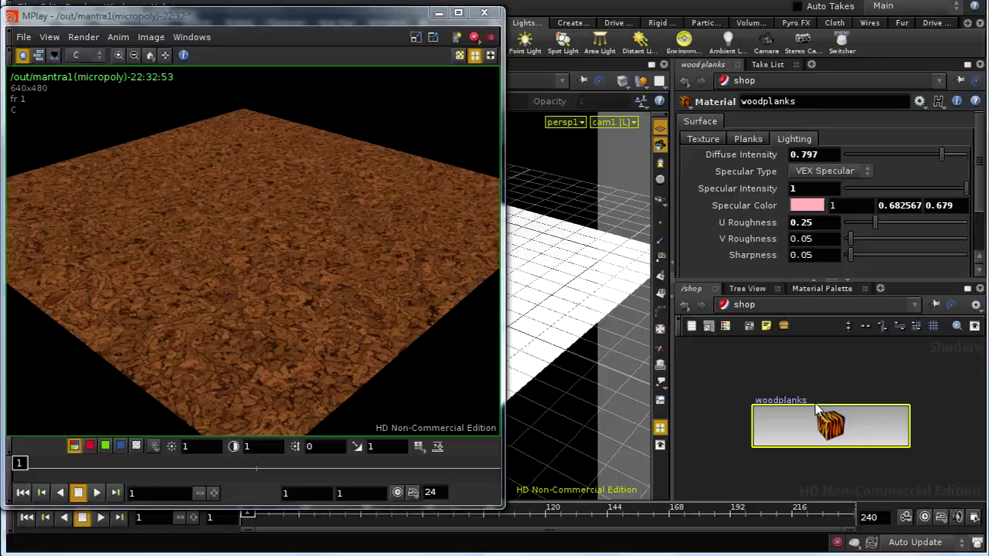
right_click(847, 433)
click(762, 264)
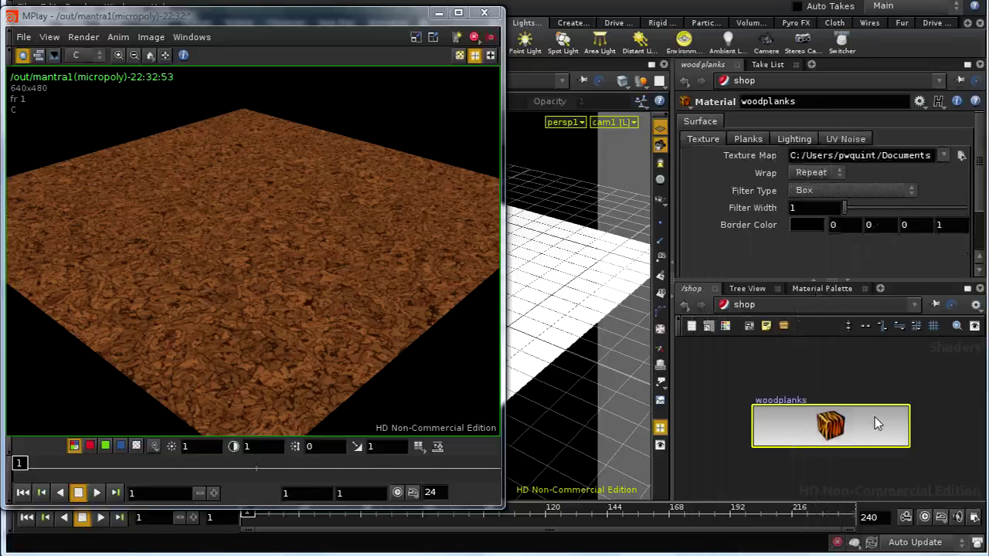
Set the woodplanks UV Noise Amplitude to 0.02 and its Frequency to 4, 4, 4.
click(850, 140)
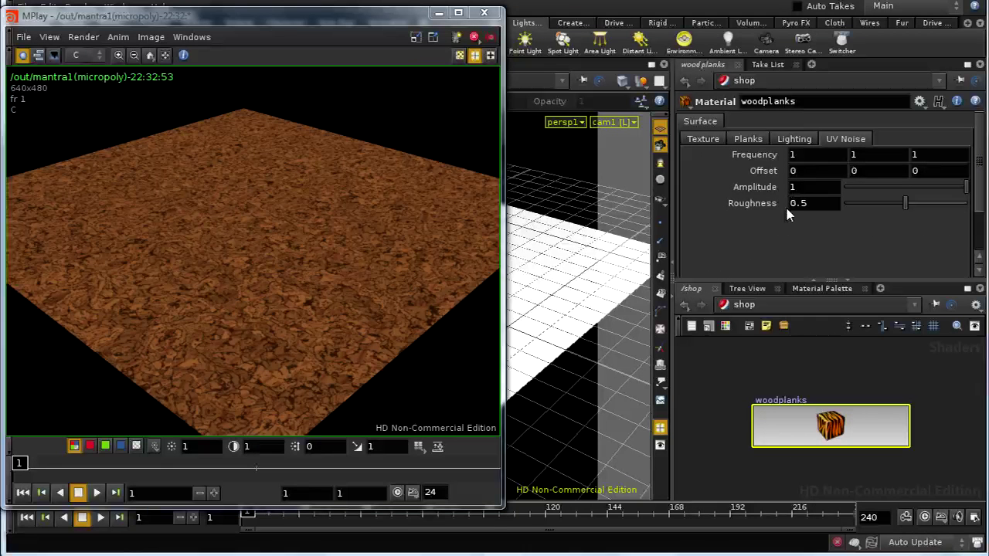
middle_drag(761, 191, 689, 197)
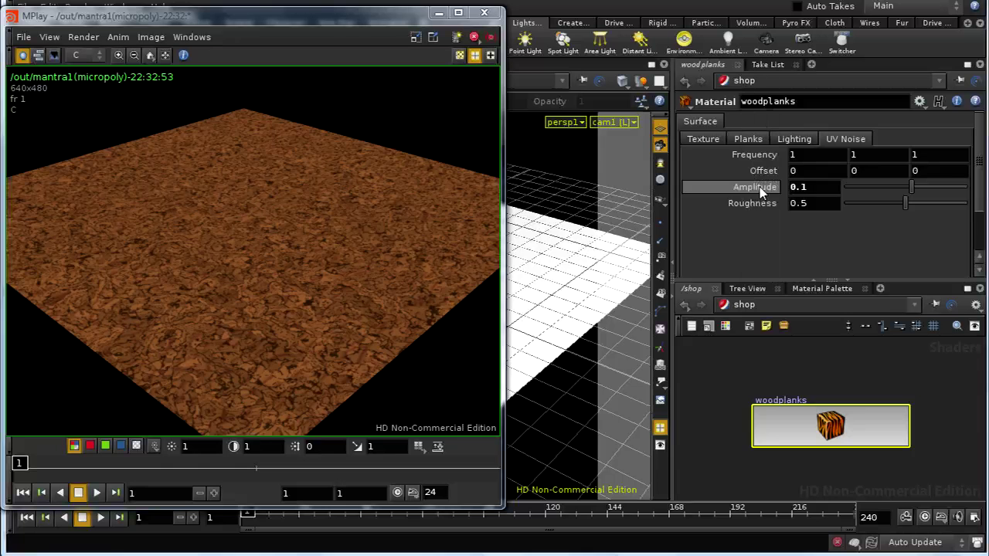
middle_drag(769, 200, 699, 210)
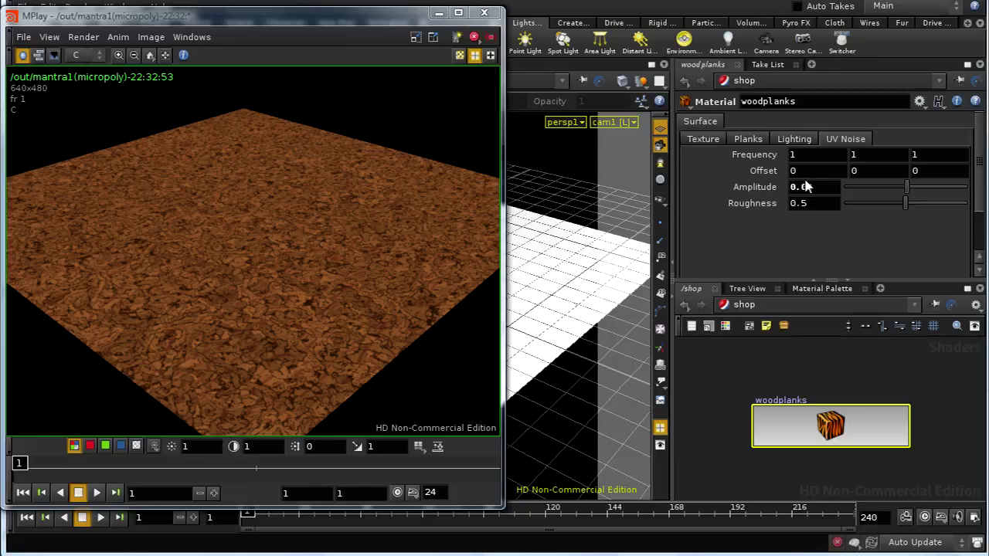
middle_drag(761, 165, 800, 126)
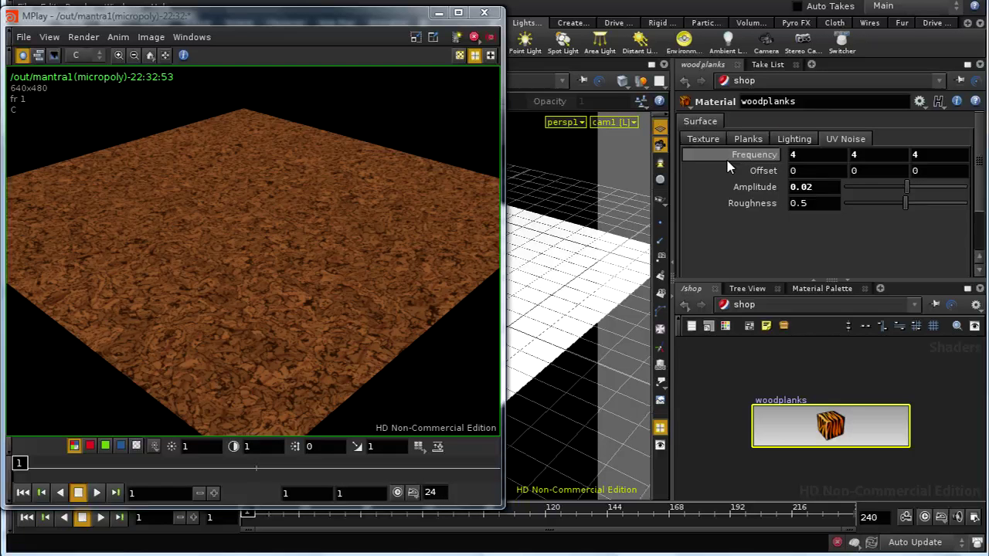
Render the grid again with mantra1 to check the new UV noise frequency and amplitude.
drag(89, 24, 91, 43)
click(80, 6)
mouse_move(100, 62)
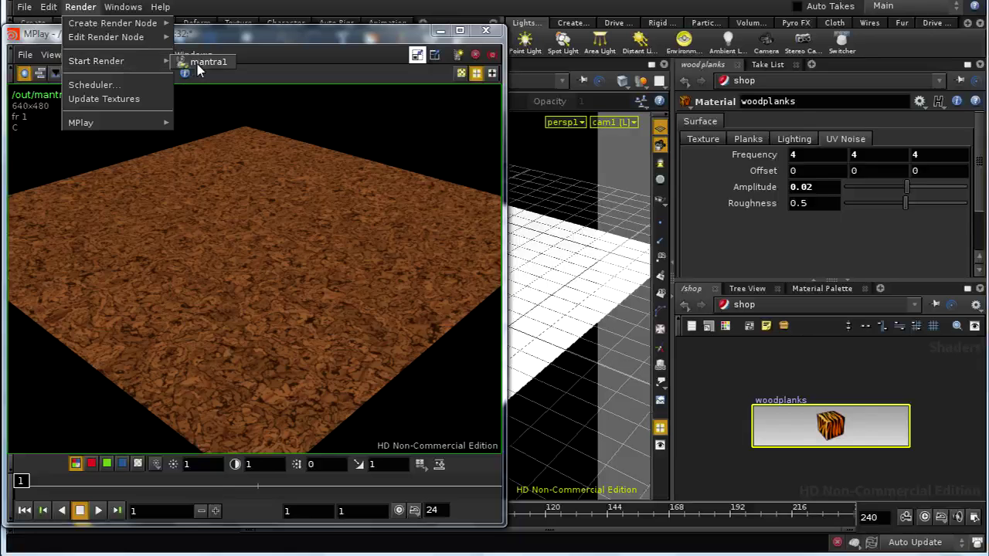
click(200, 64)
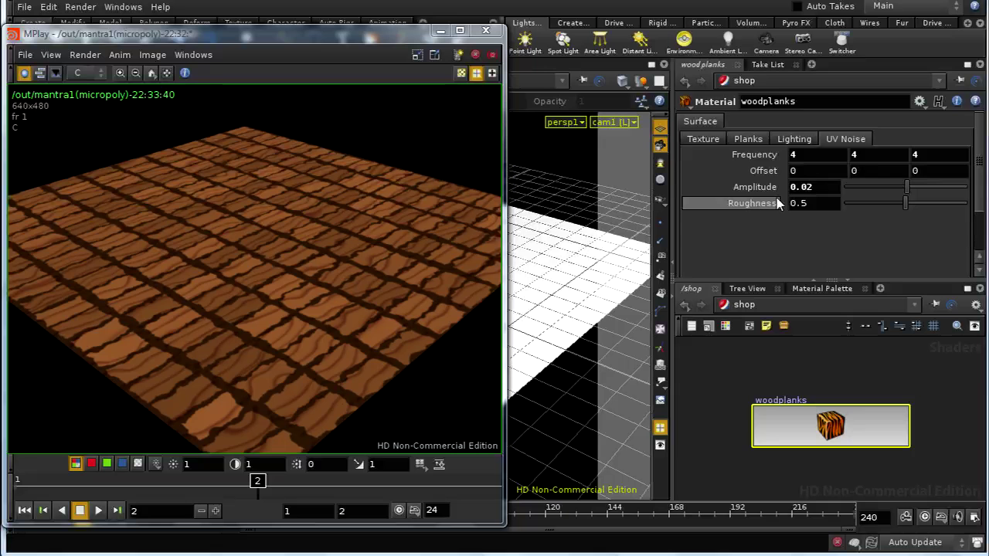
Reduce the UV Noise Amplitude to 0.005 and render the grid with mantra1.
middle_drag(763, 192, 734, 224)
middle_drag(775, 187, 821, 241)
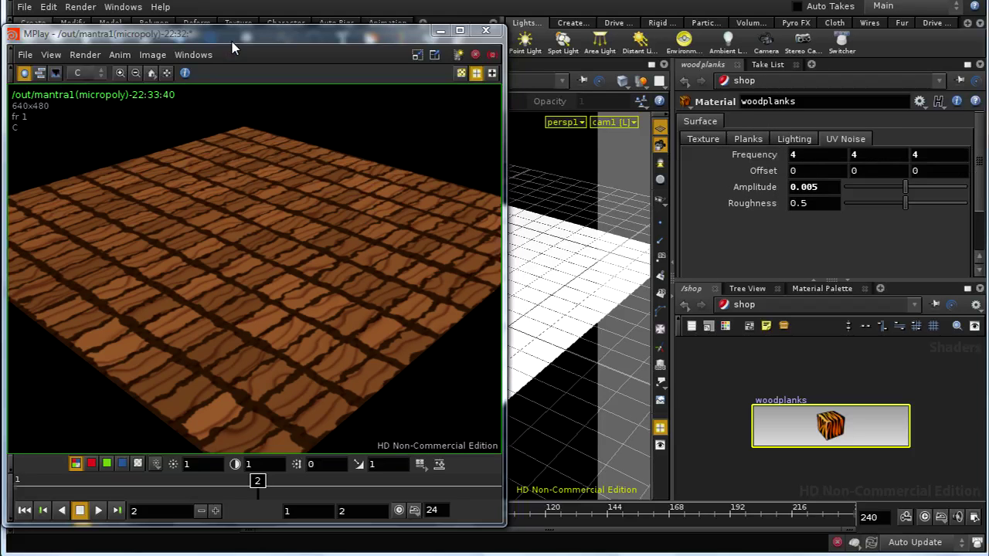
click(80, 6)
mouse_move(143, 62)
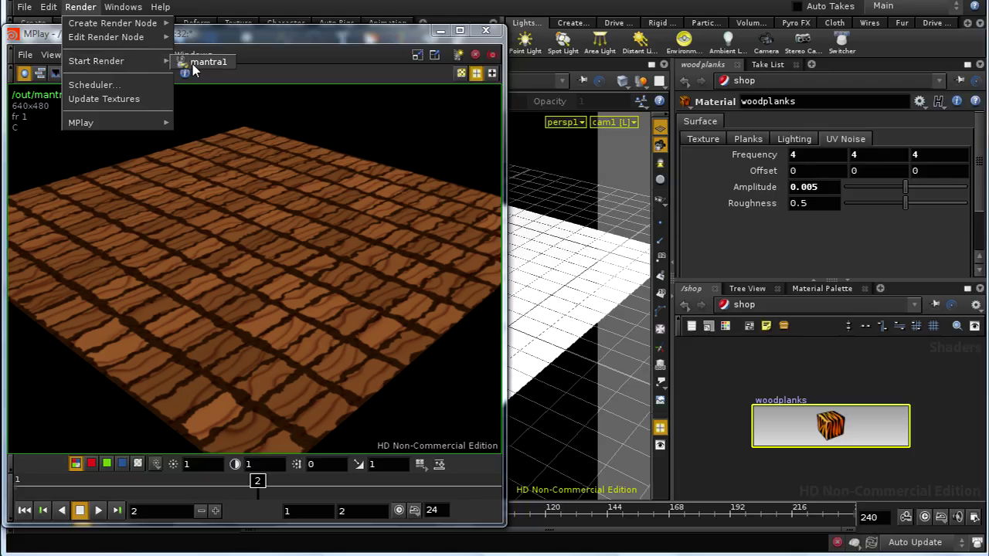
click(205, 61)
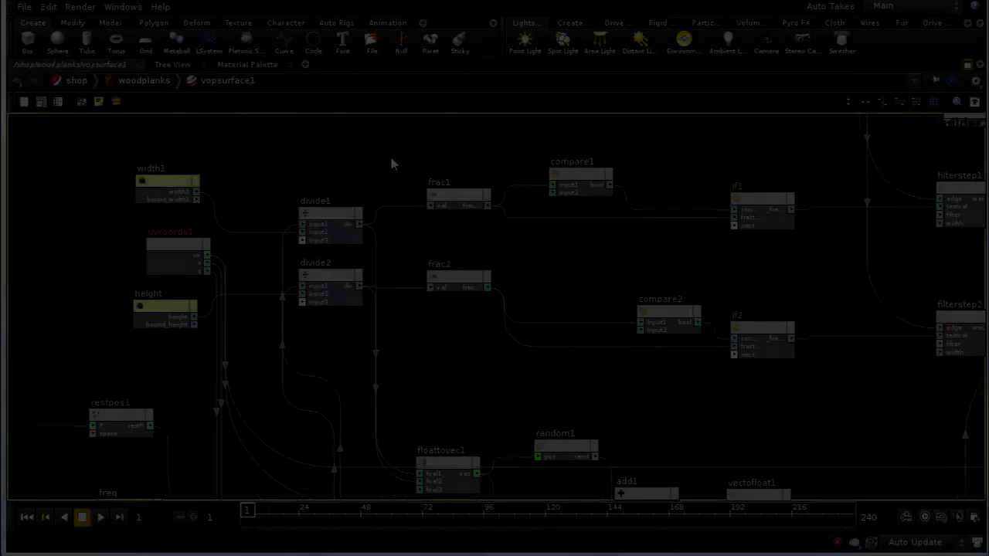
Add a Floor node above frac1 in the vopsurface1 network and feed it from divide1's div output.
middle_drag(392, 162, 267, 227)
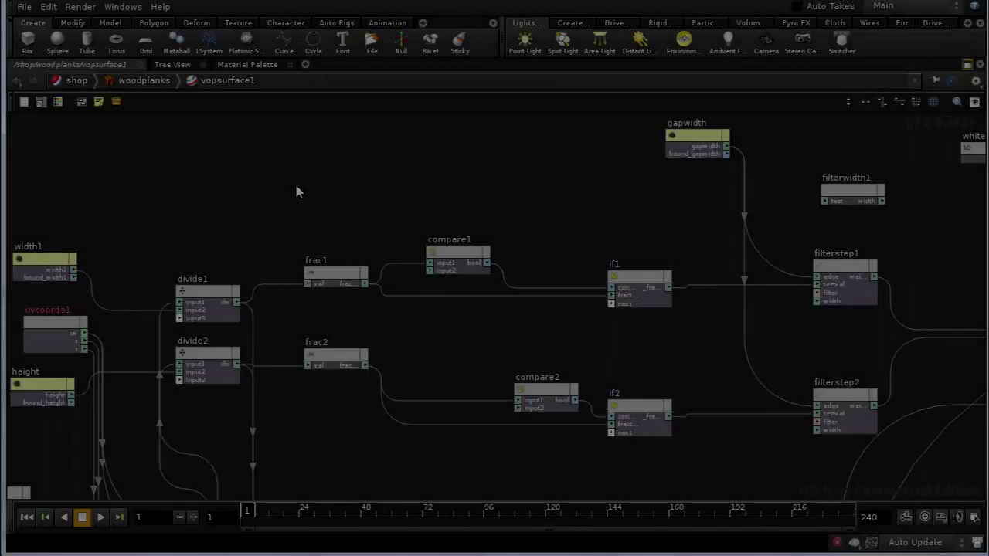
key(Tab)
text(fl)
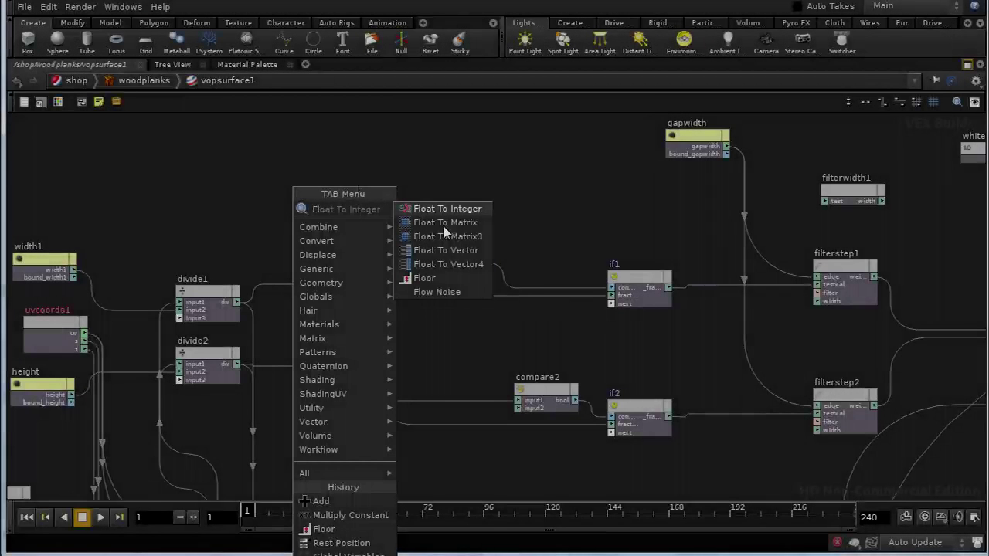
click(447, 281)
click(325, 176)
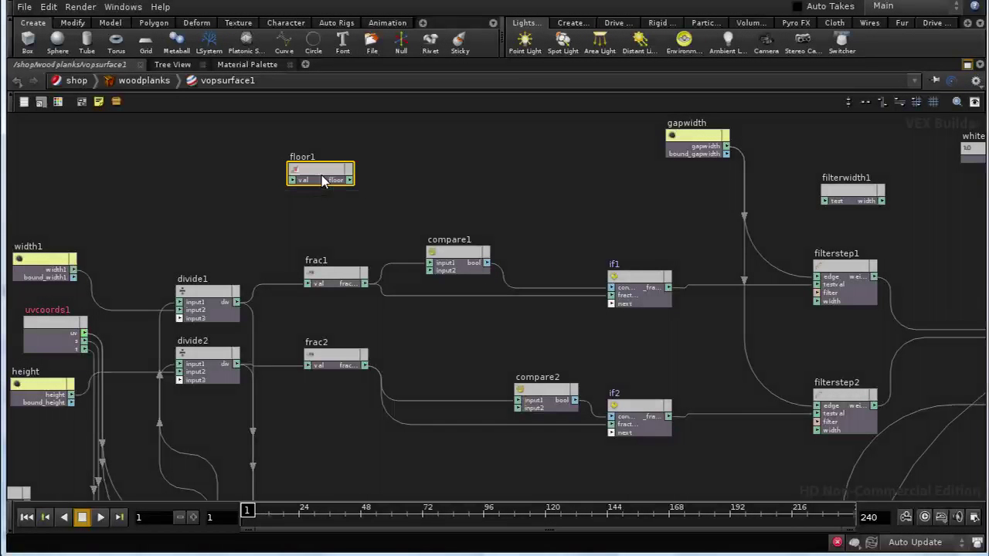
drag(236, 302, 291, 180)
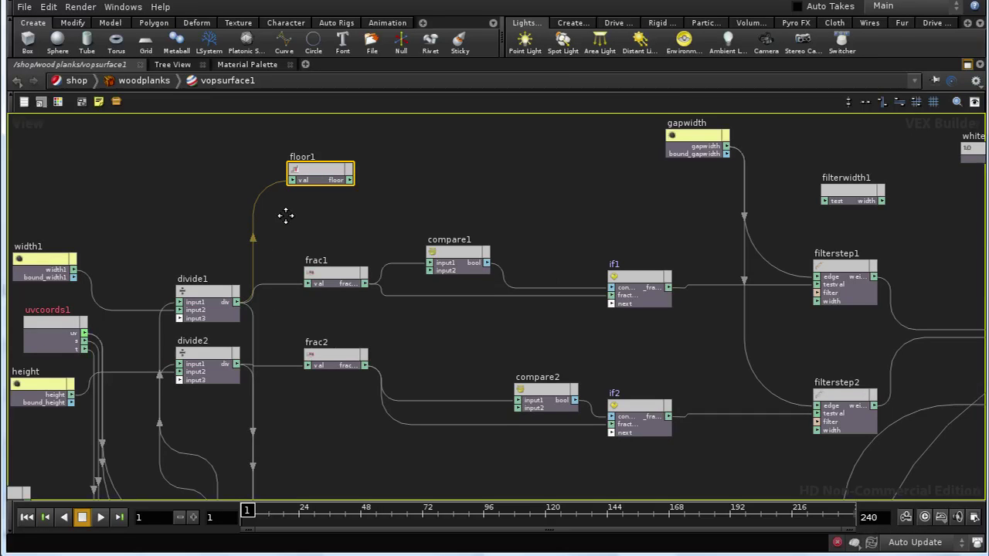
Add a Multiply Constant node fed by floor1 and set its Multiplier to 0.5.
middle_drag(283, 214, 216, 231)
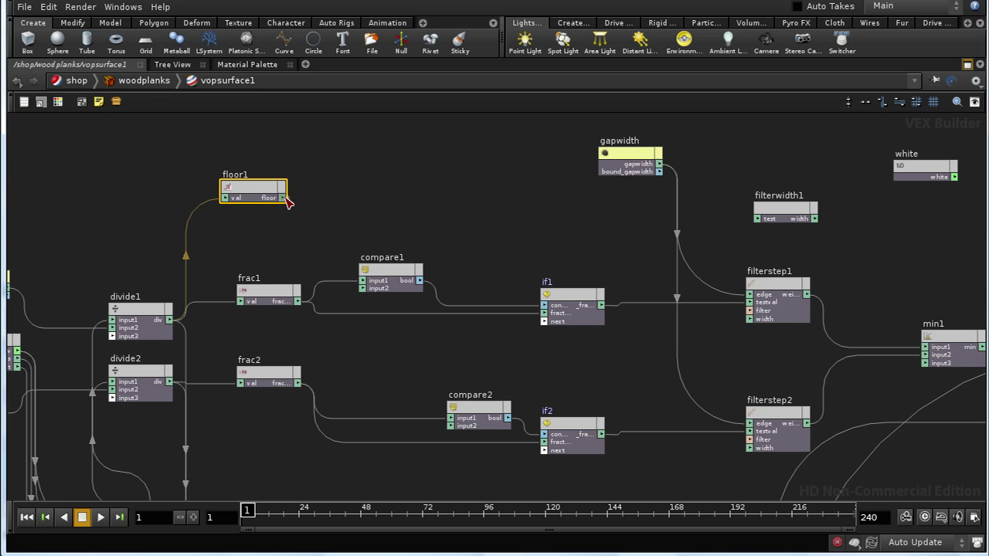
key(Tab)
text(multiply)
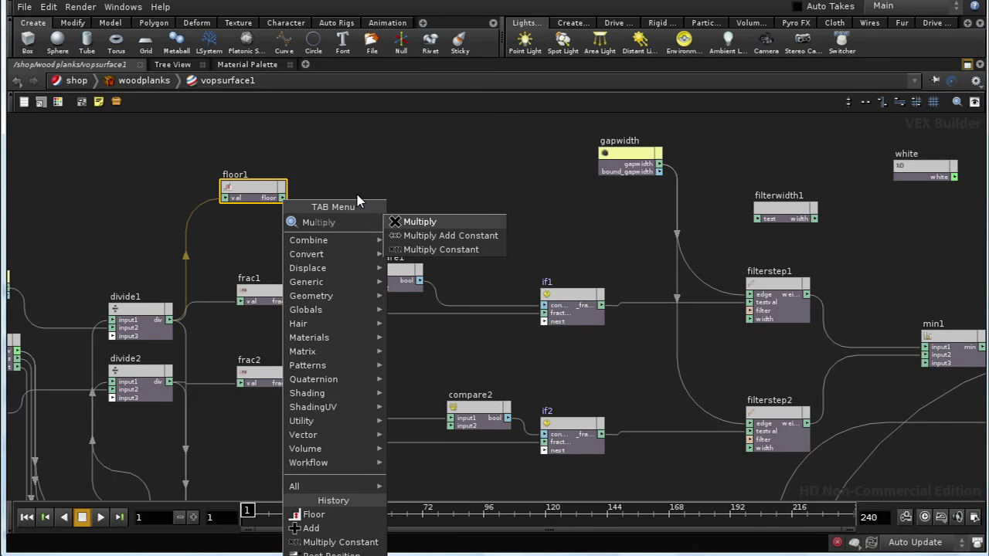
click(430, 249)
click(400, 207)
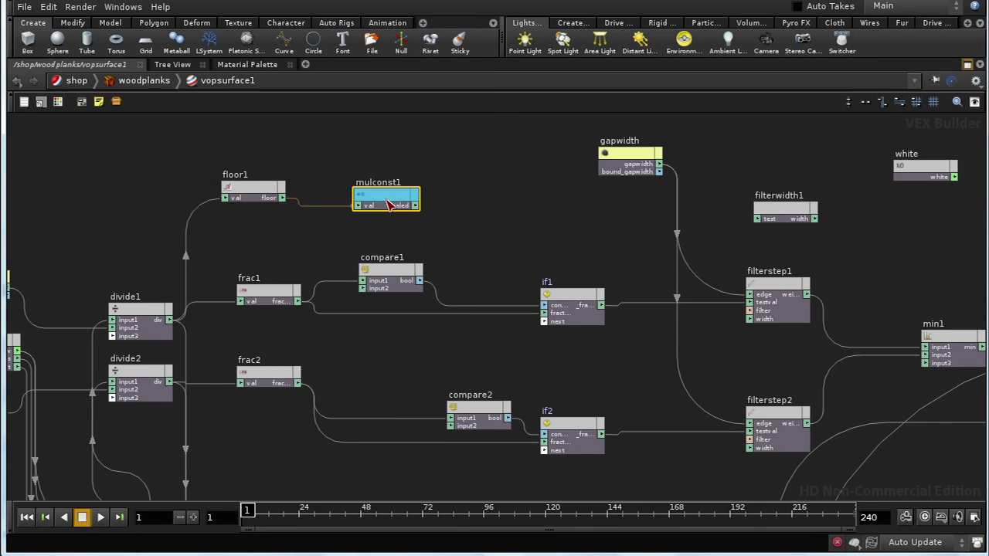
key(p)
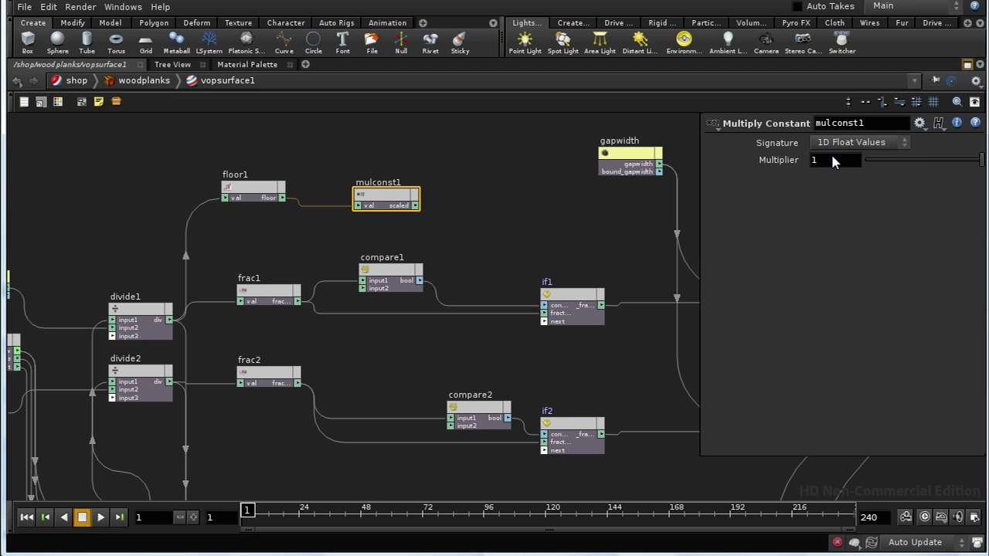
click(828, 160)
text(0.5)
key(Return)
Create an Add node fed by mulconst1's scaled output and place it between divide2 and frac2, making room for it.
click(416, 204)
click(355, 381)
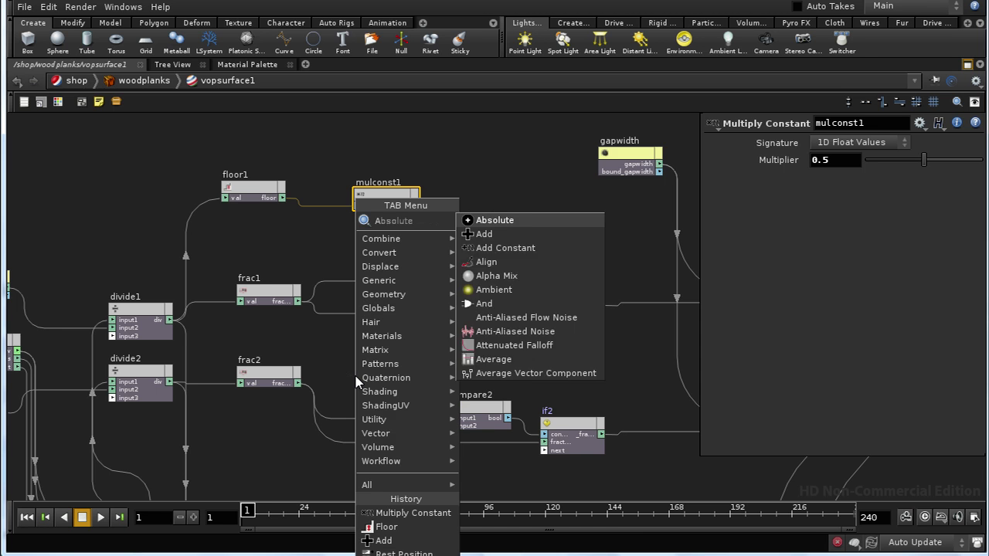
text(Add)
click(497, 224)
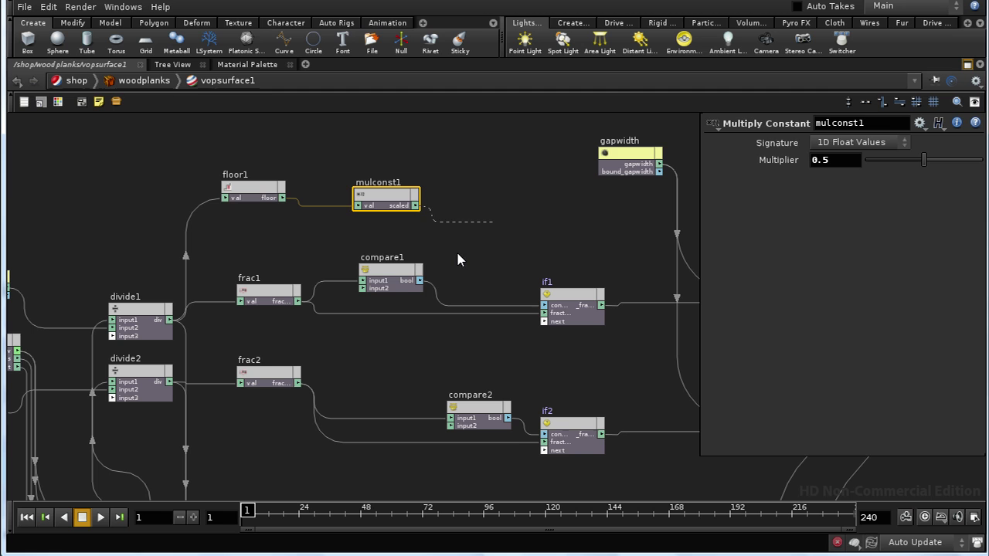
click(236, 344)
drag(269, 385, 365, 382)
drag(234, 335, 272, 368)
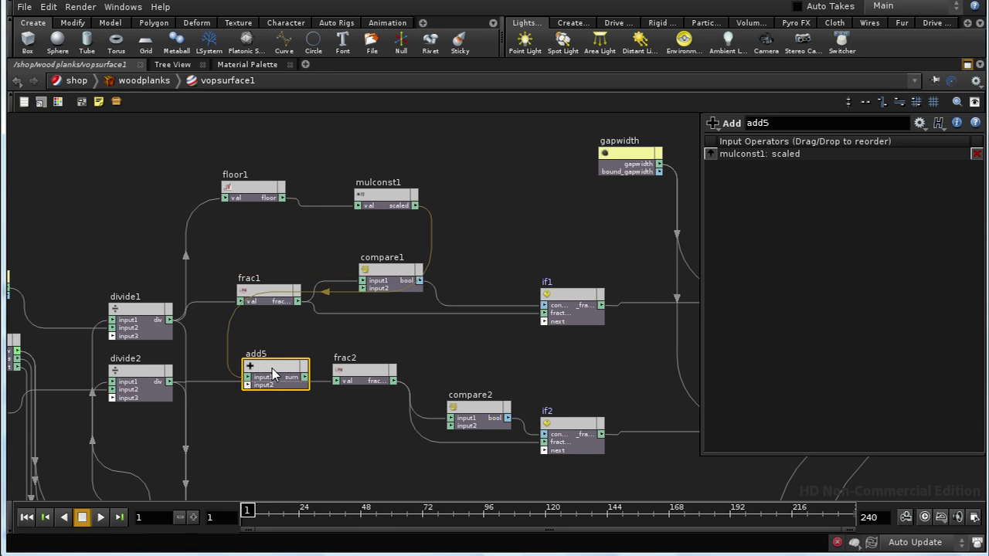
Connect divide2's div output to add5 and feed the sum into frac2 and floattovec1.
drag(171, 380, 254, 390)
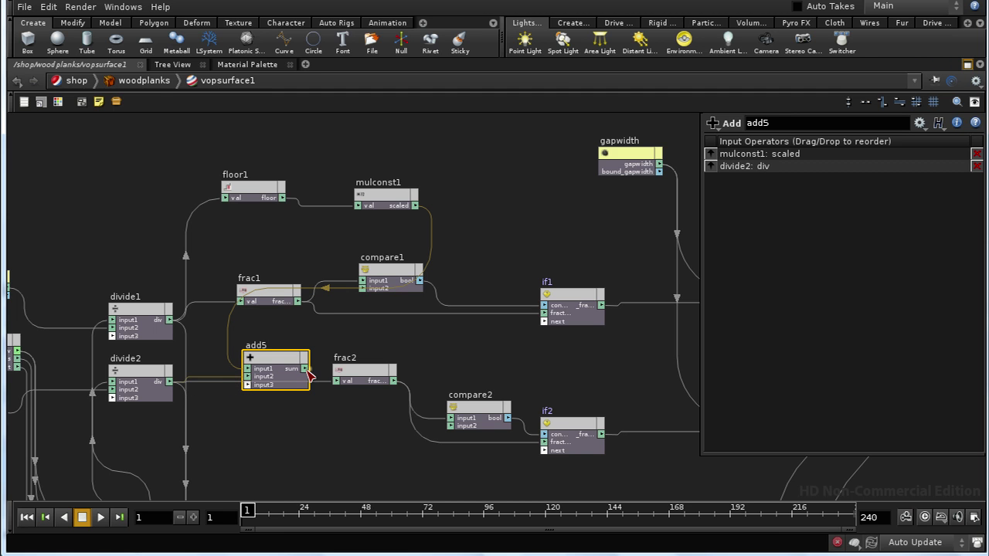
drag(336, 379, 307, 373)
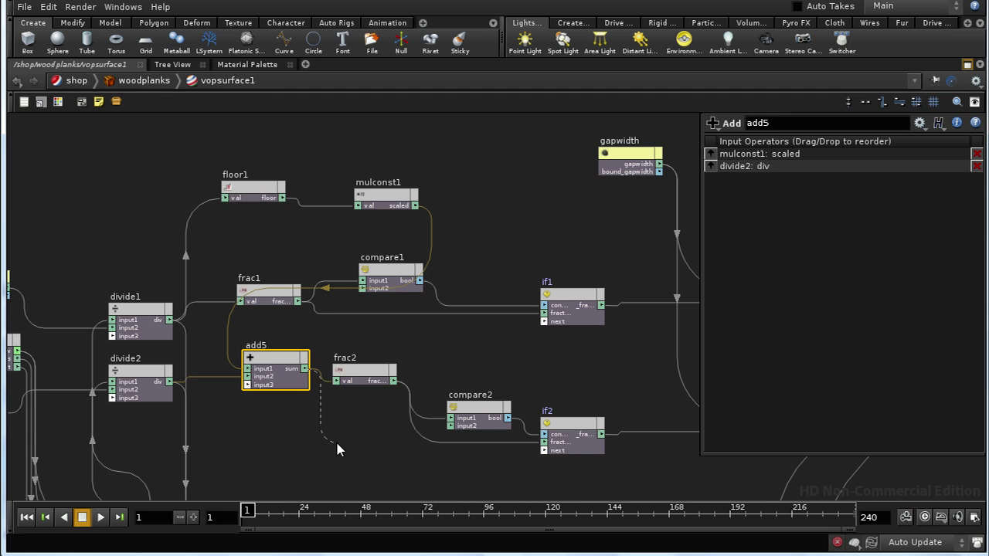
middle_drag(337, 449, 308, 324)
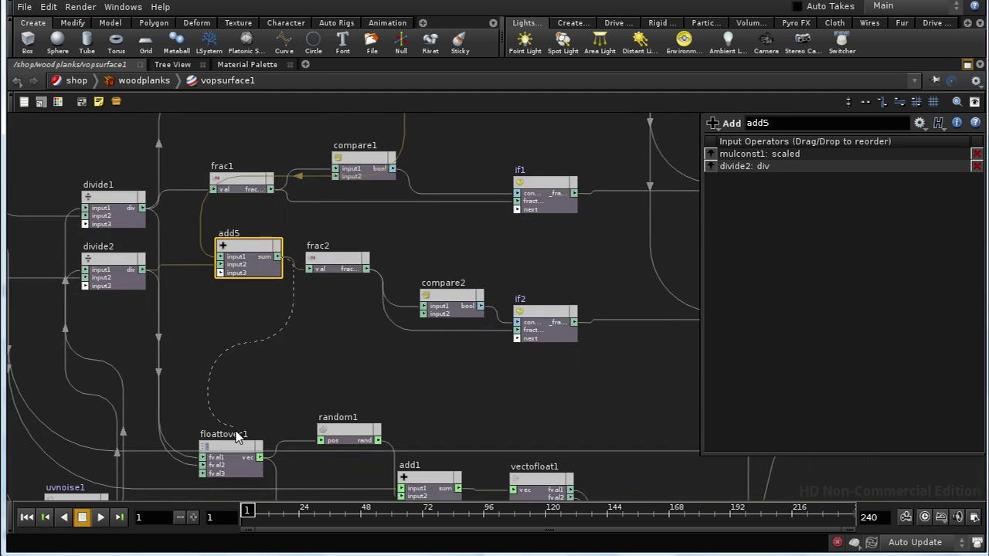
click(215, 471)
Render the grid with mantra1 to check the offset plank rows.
middle_drag(247, 393, 387, 457)
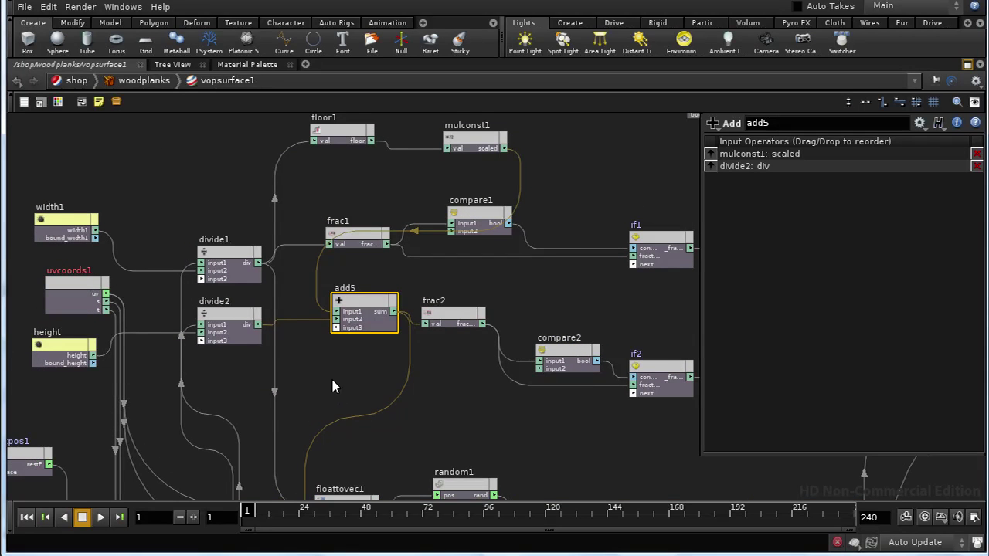
middle_drag(333, 386, 333, 411)
click(80, 6)
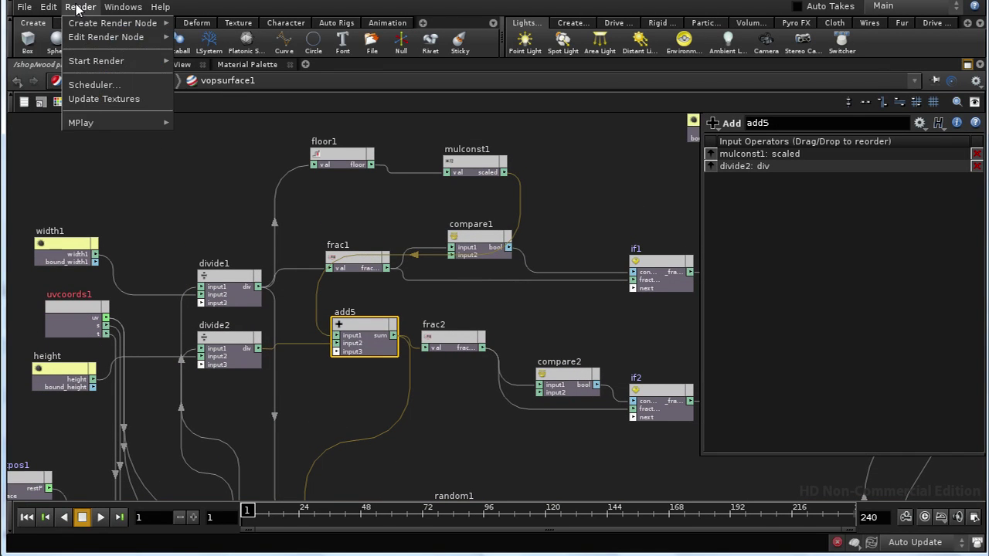
mouse_move(119, 60)
click(185, 62)
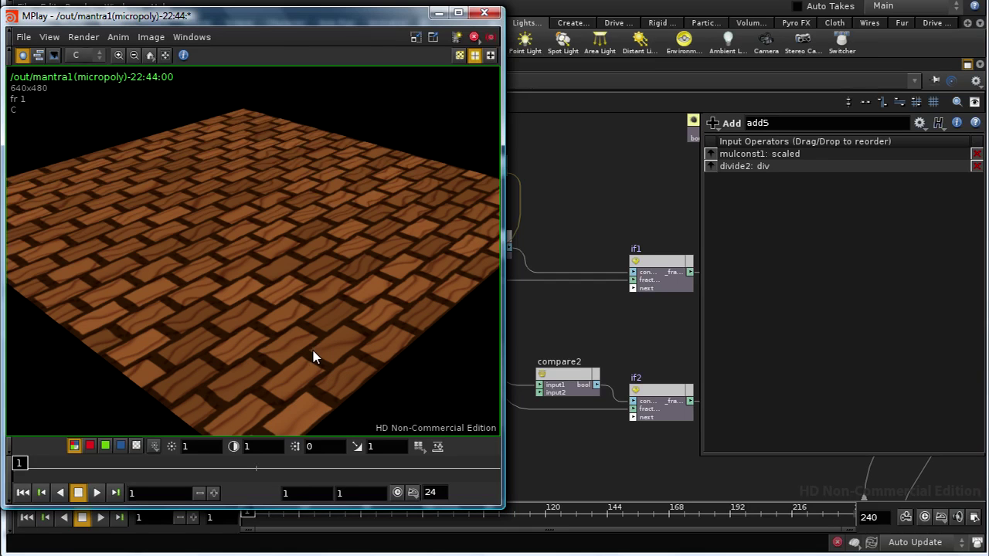
middle_drag(595, 307, 572, 338)
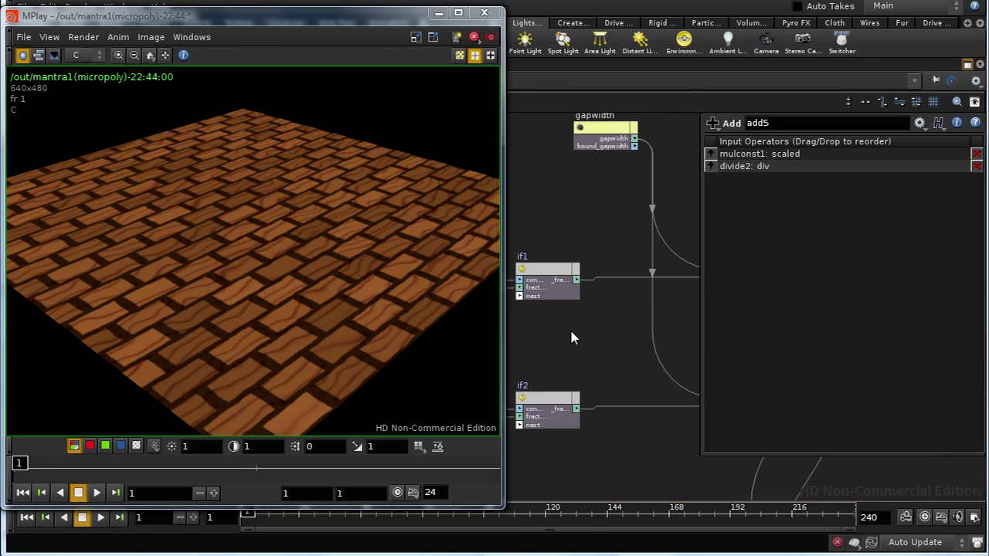
Minimize the render viewer and return to the divide1 and divide2 nodes in the shader network.
middle_drag(572, 155, 540, 246)
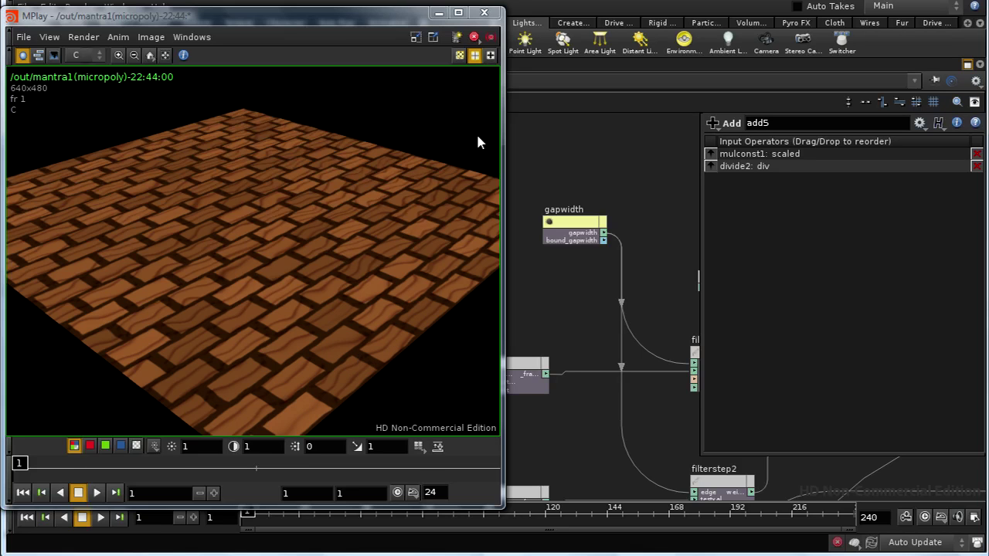
click(436, 16)
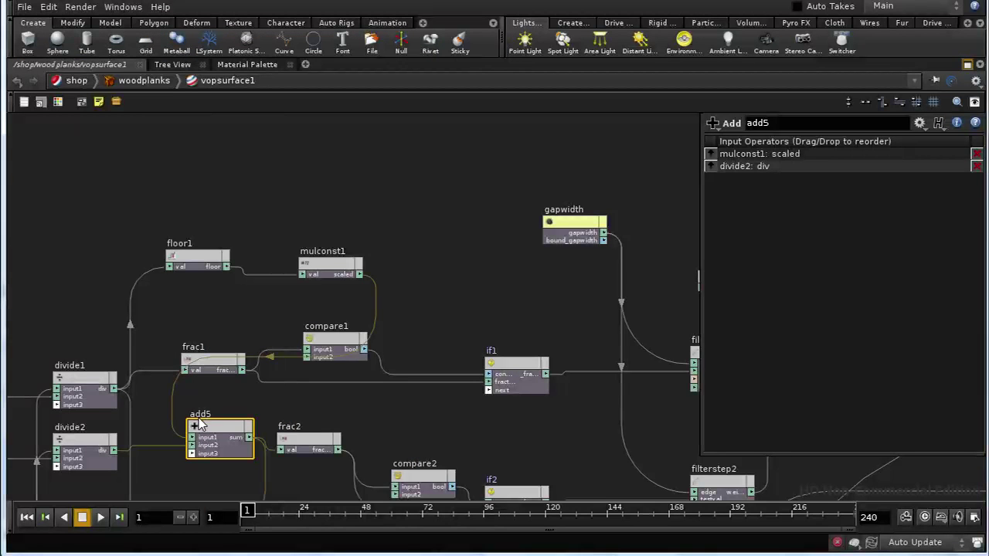
middle_drag(191, 389, 345, 299)
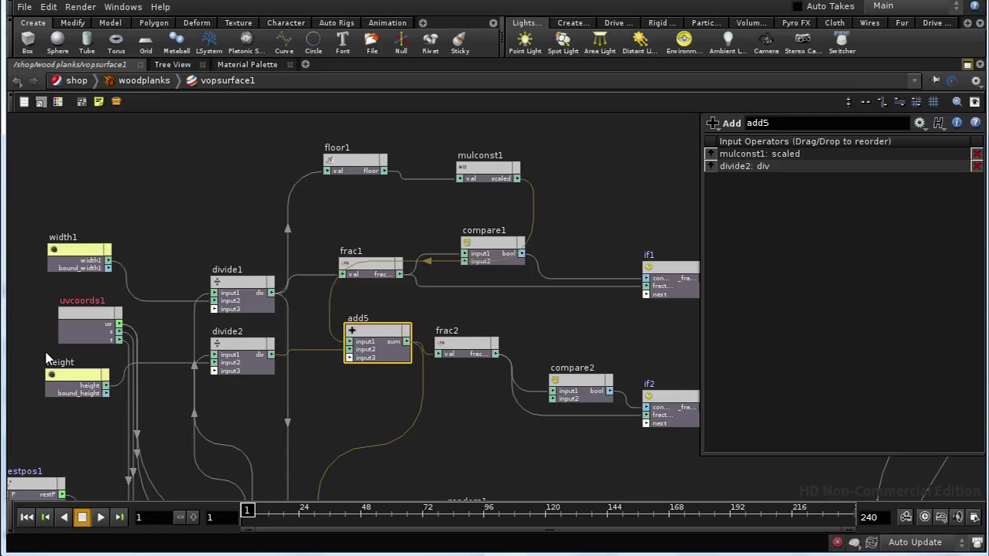
middle_drag(198, 243, 219, 253)
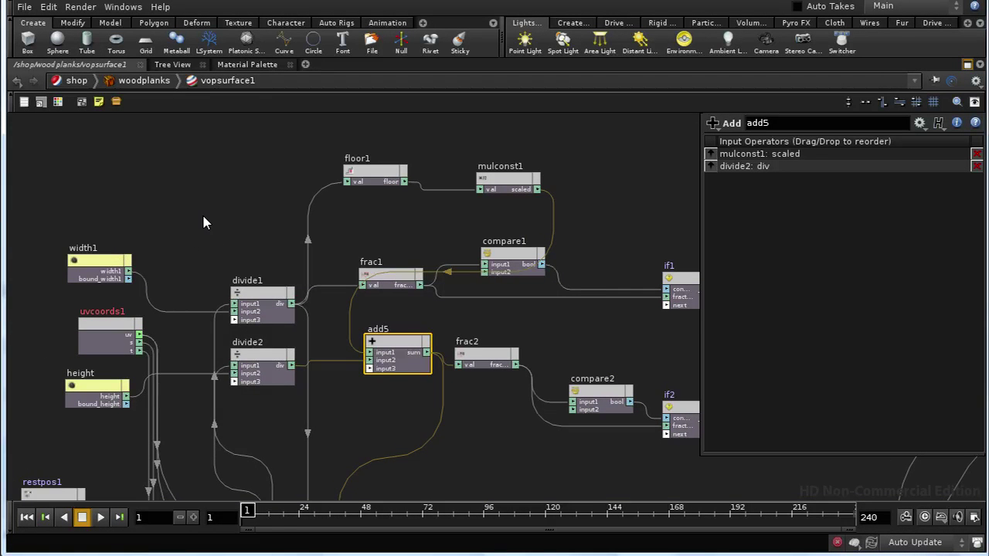
key(Tab)
text(di)
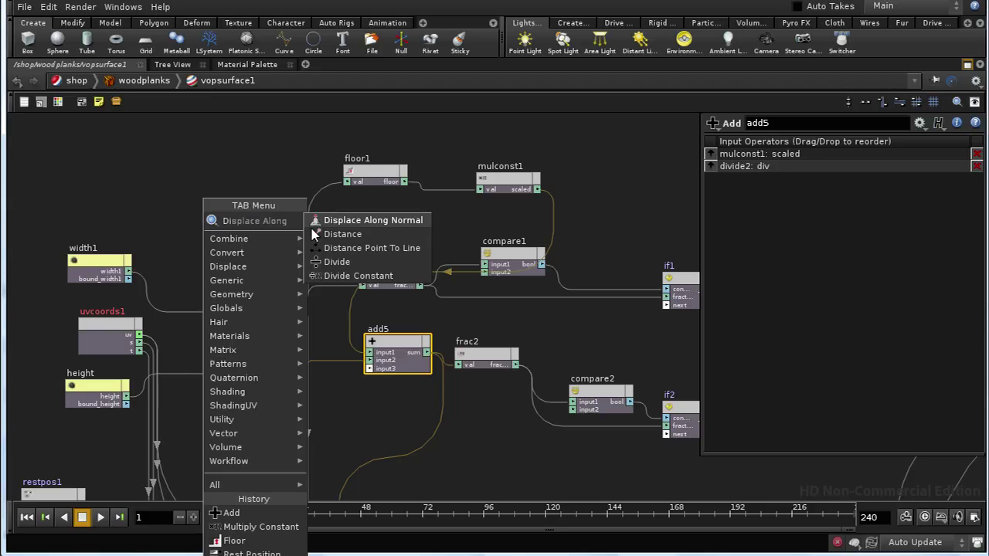
click(340, 248)
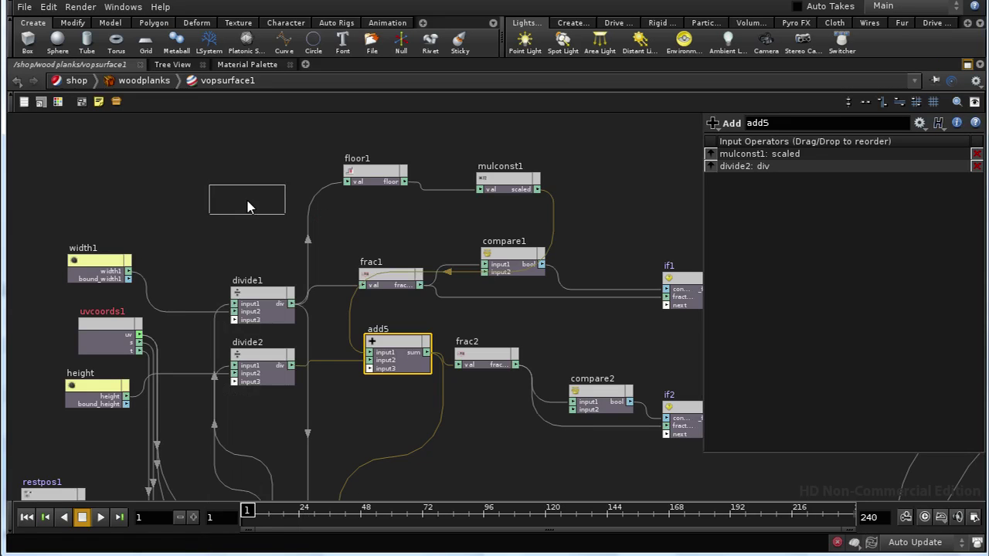
click(247, 200)
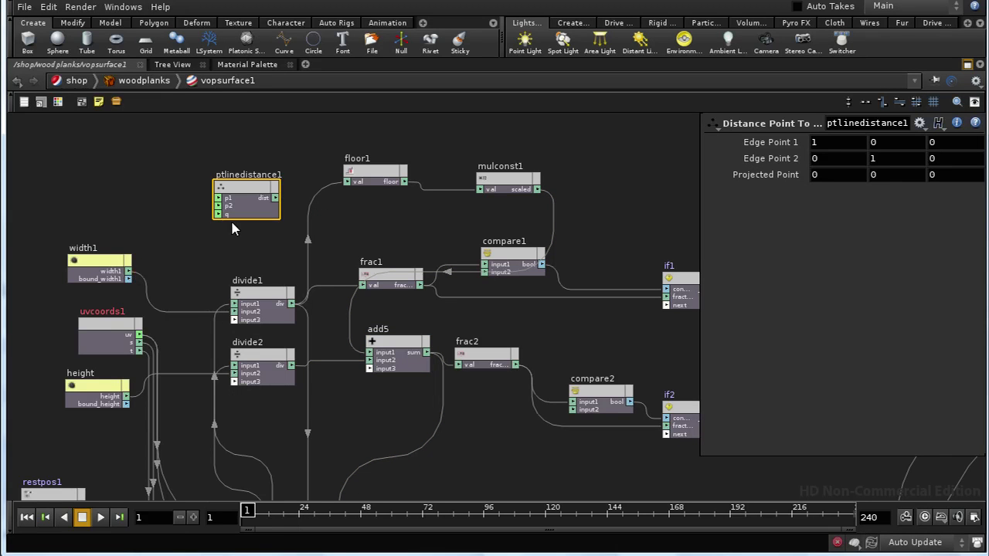
key(Delete)
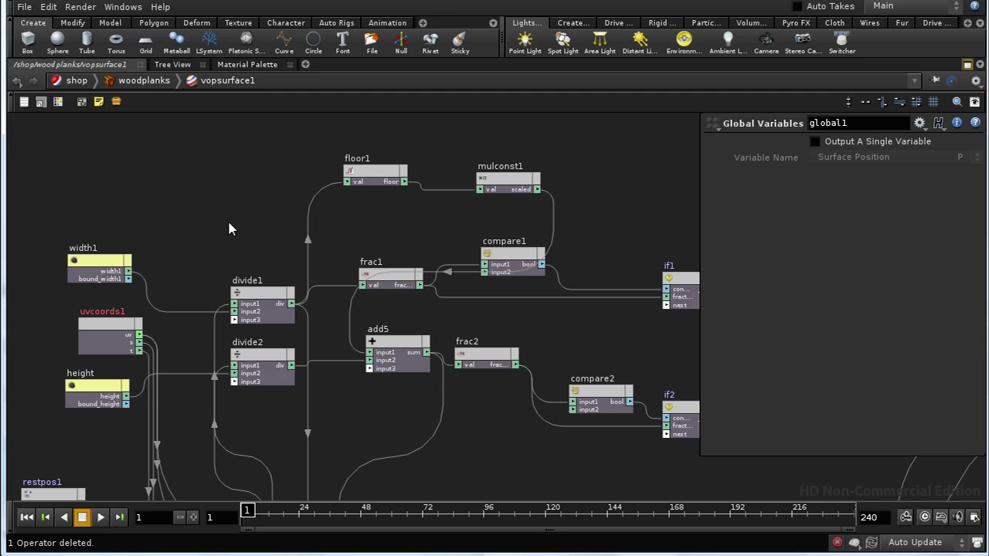
Add a Divide node above divide1 and feed it width1 as first input and height as second input.
key(Tab)
text(d)
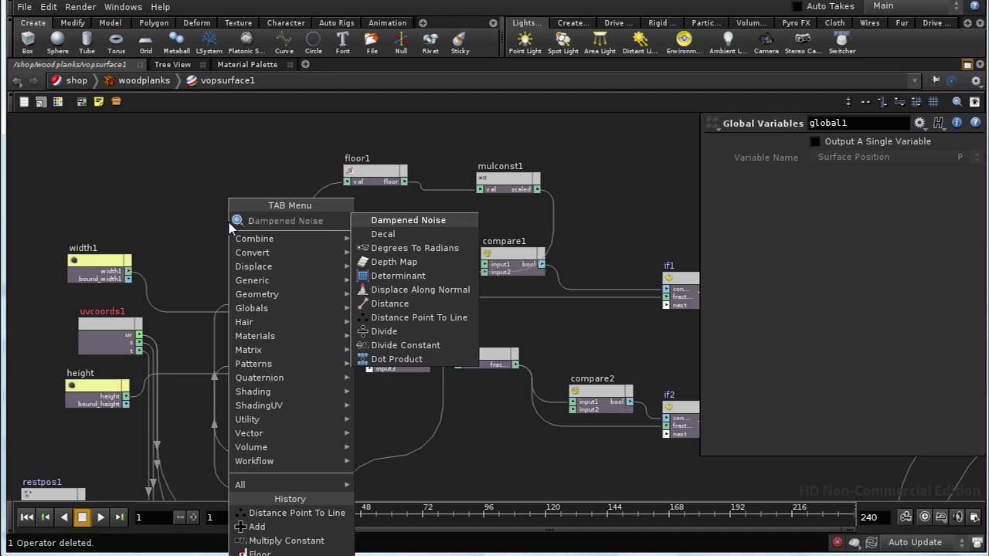
text(i)
click(383, 261)
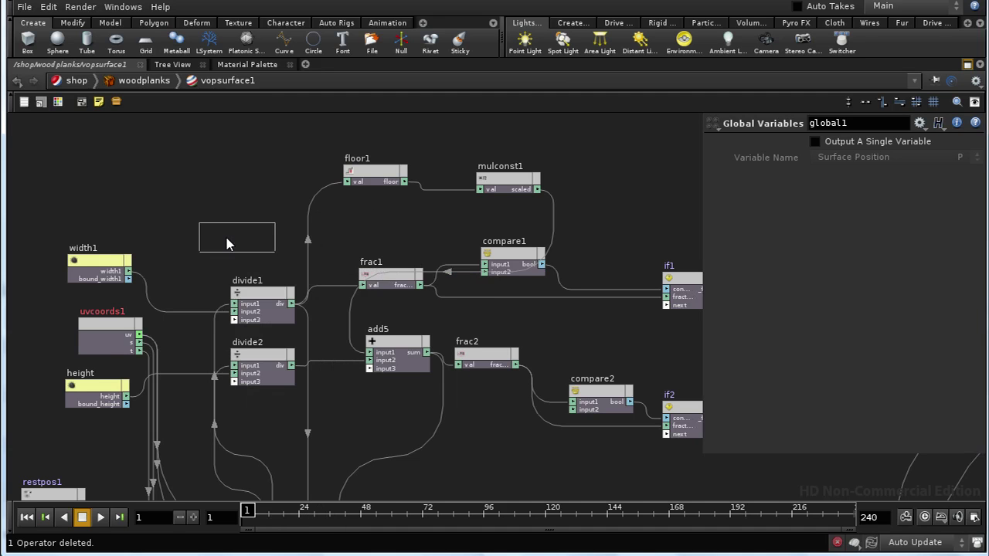
click(244, 230)
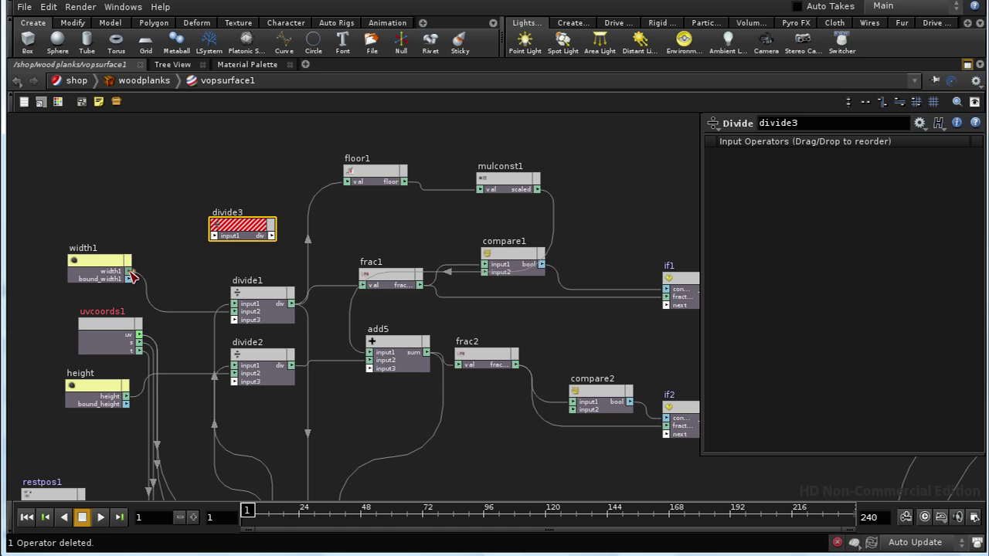
drag(130, 272, 215, 236)
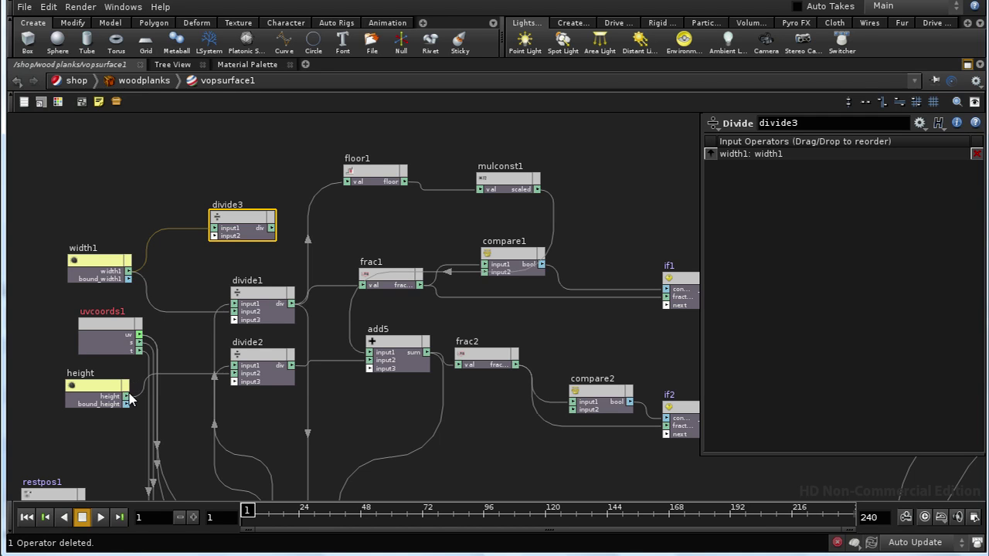
drag(128, 398, 215, 236)
Move divide3 next to gapwidth and shift gapwidth upward to make room beneath it.
middle_drag(199, 271, 6, 297)
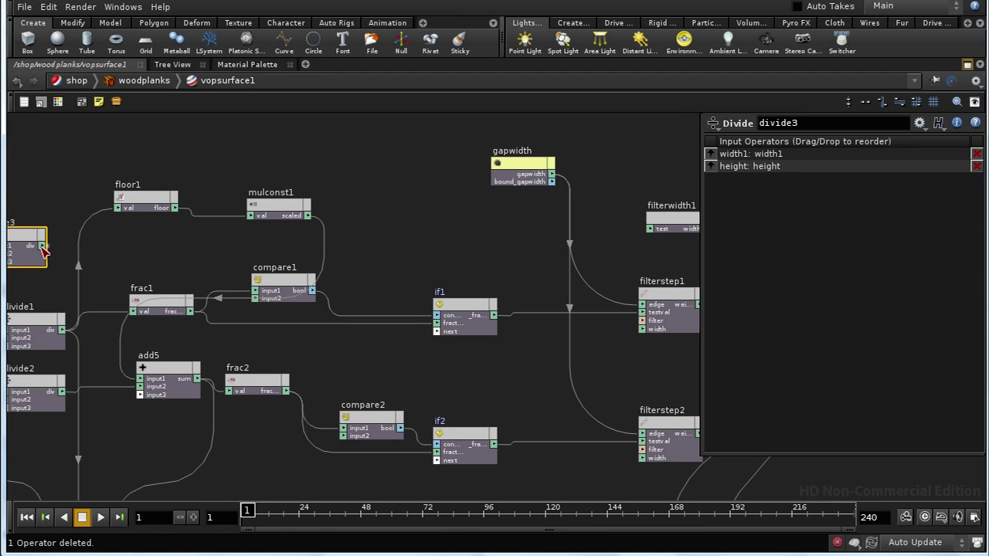
click(43, 246)
drag(27, 242, 401, 152)
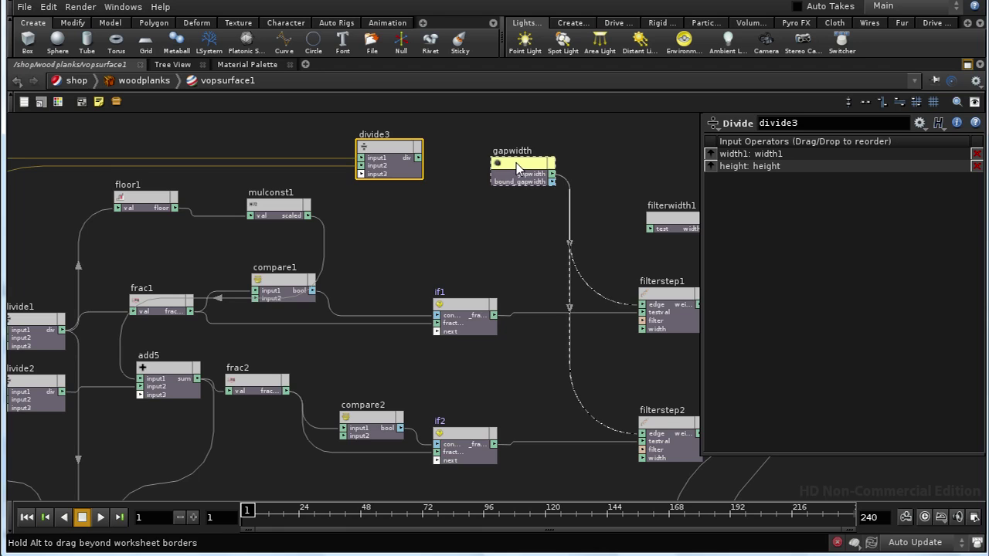
middle_drag(471, 228, 476, 305)
drag(518, 212, 495, 143)
Add a Multiply node below gapwidth, fed by gapwidth and divide3's div output.
key(Tab)
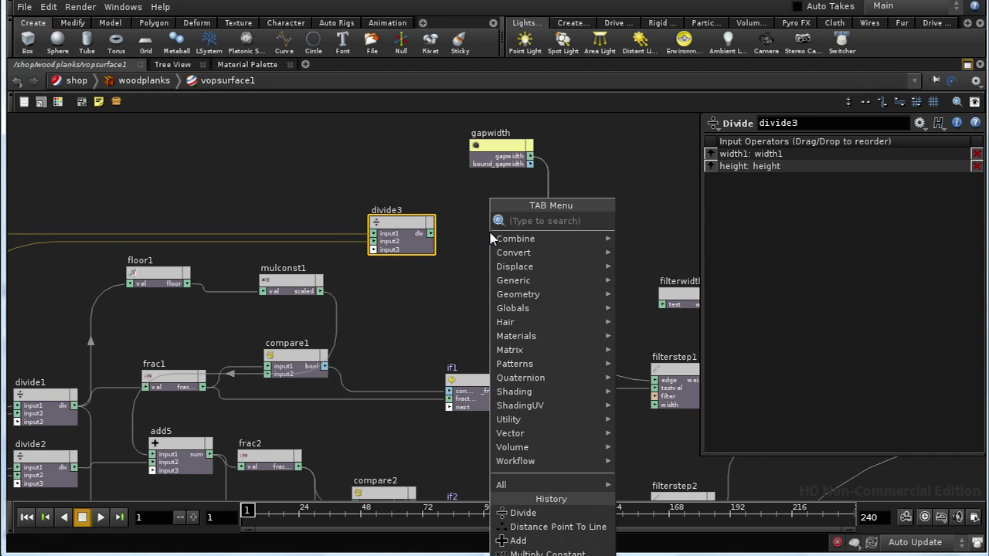
text(Multiply)
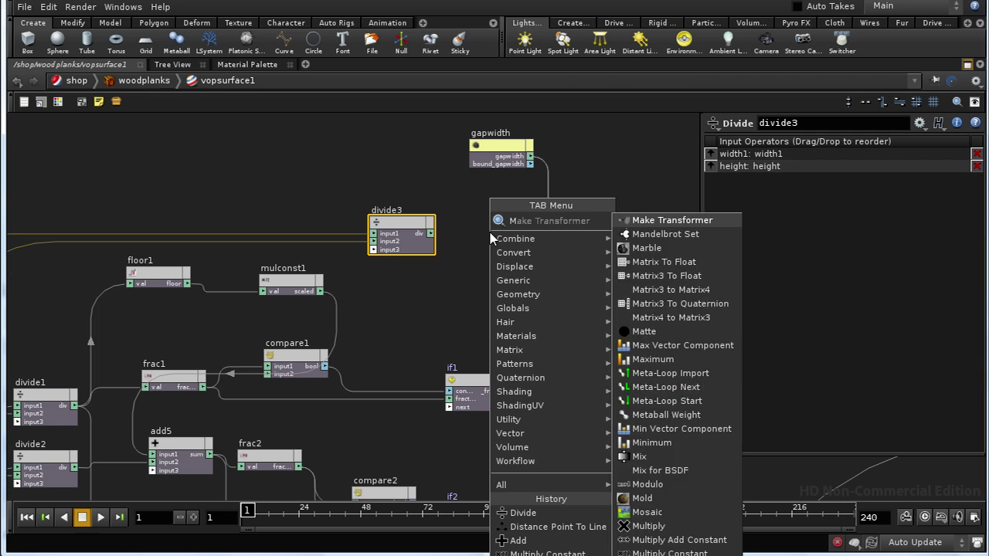
click(634, 221)
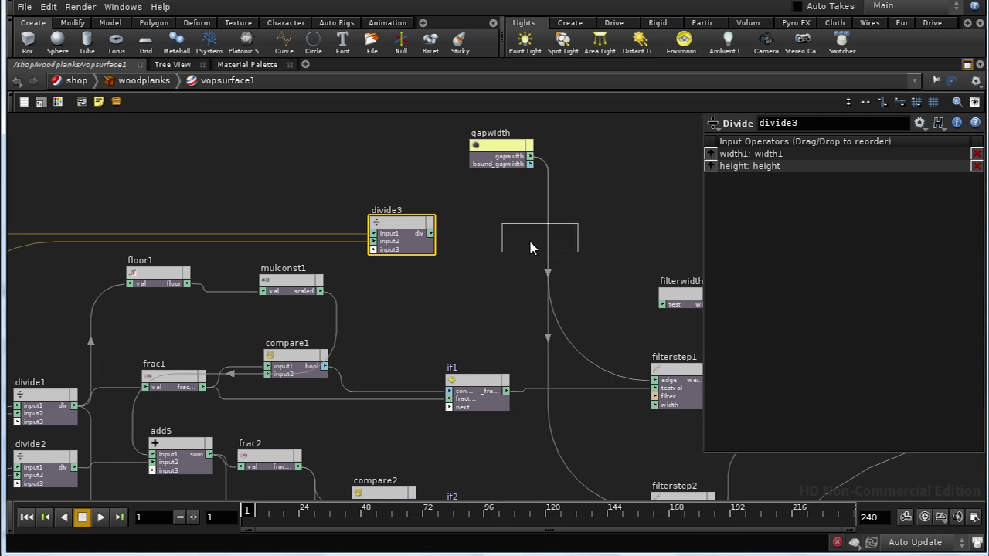
click(514, 229)
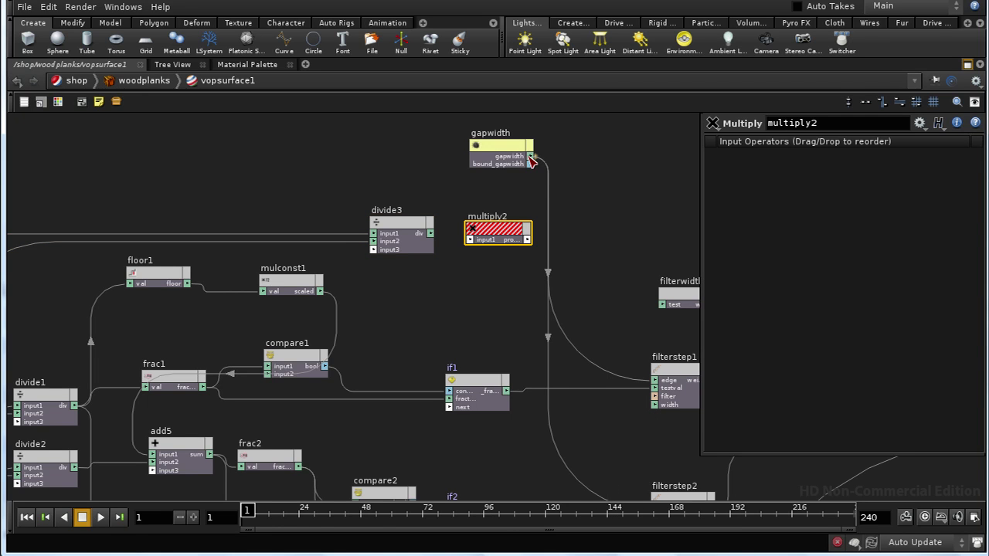
drag(529, 156, 470, 241)
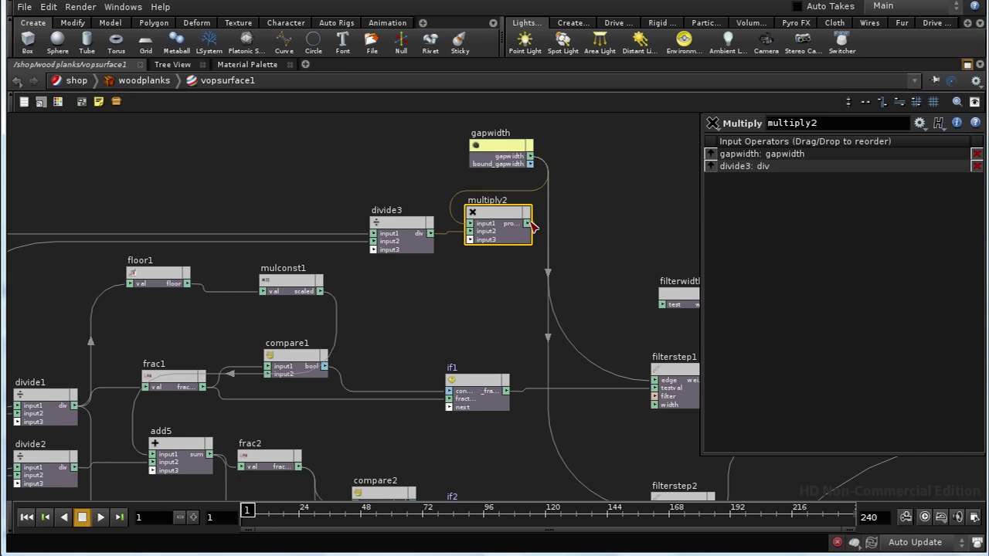
Try feeding multiply2's product into filterstep1's edge input.
drag(528, 224, 553, 296)
middle_drag(608, 324, 498, 261)
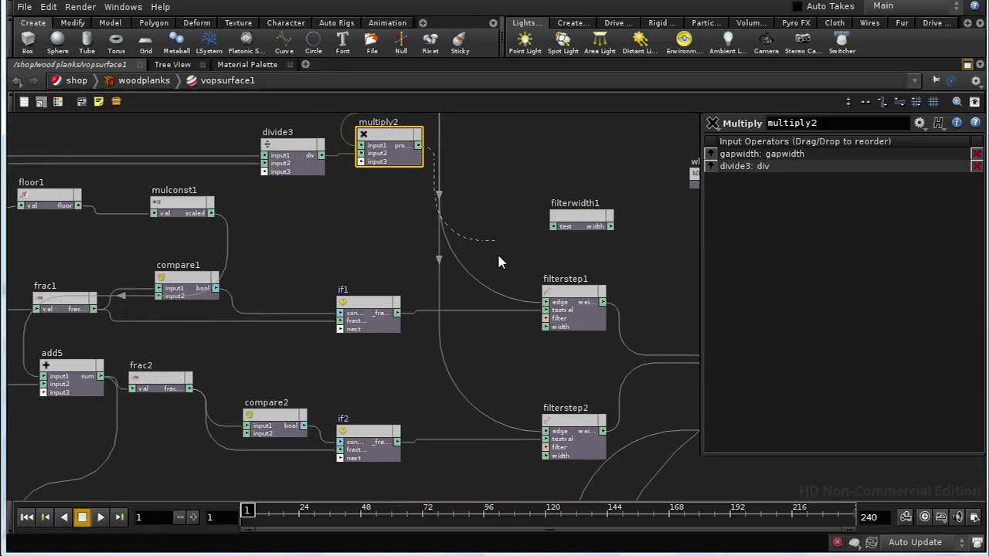
click(545, 303)
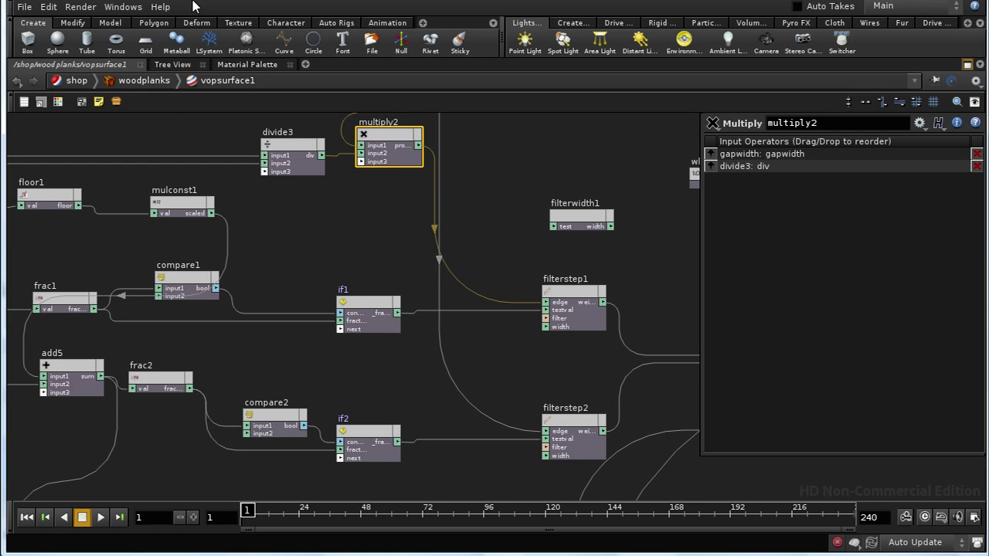
Render the grid with mantra1 to check the plank gaps, and minimize the render viewer.
click(77, 7)
mouse_move(124, 61)
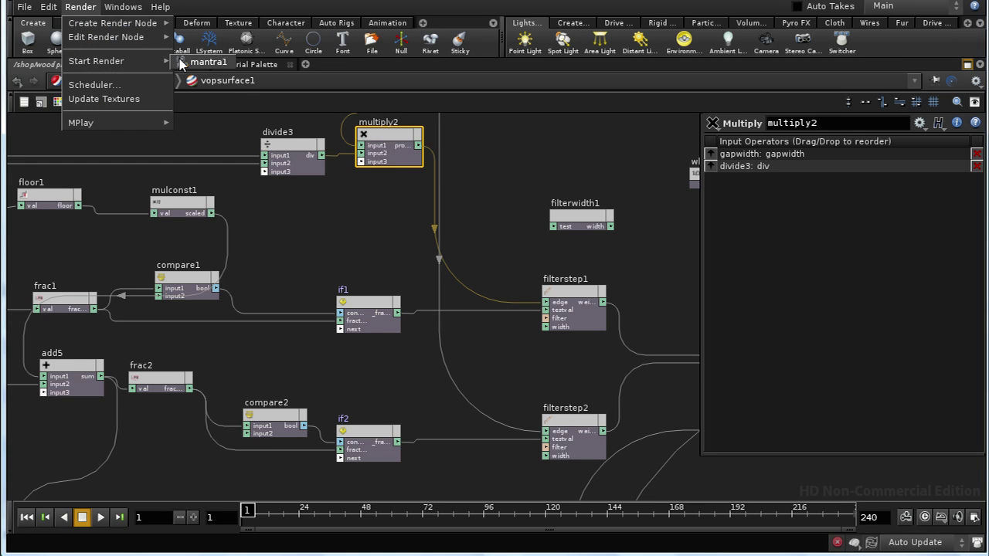
click(193, 63)
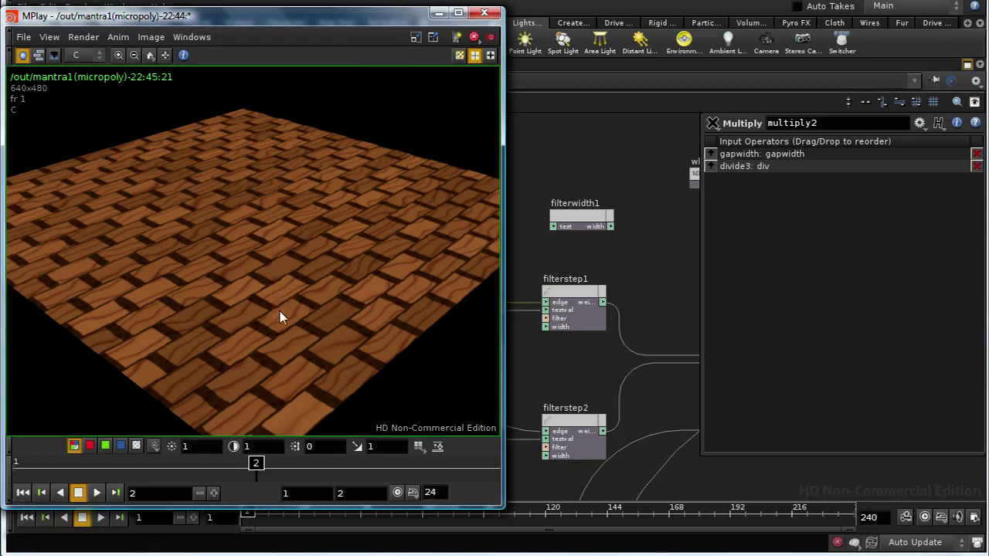
click(437, 14)
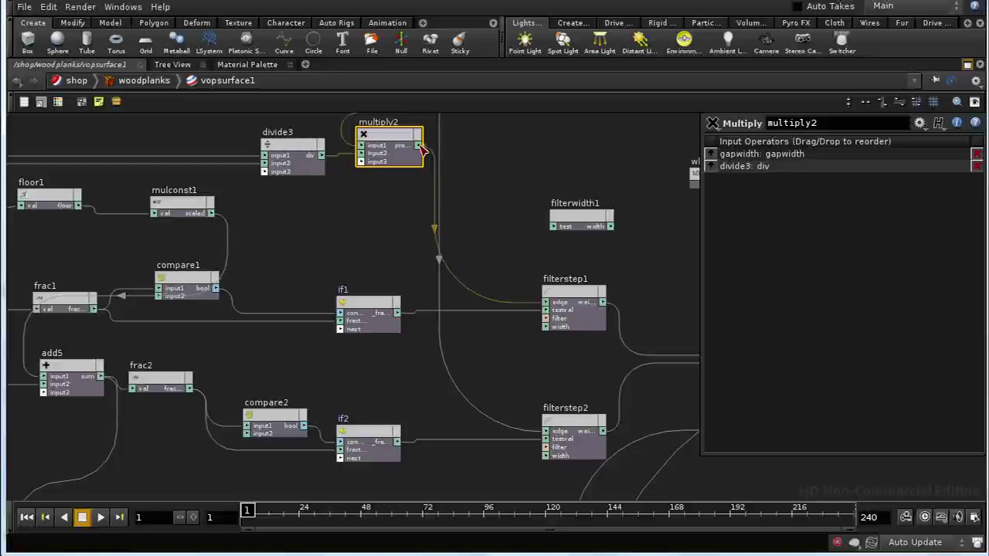
Connect multiply2's product to filterstep2's edge input and reconnect gapwidth directly to filterstep1's edge.
drag(422, 149, 544, 431)
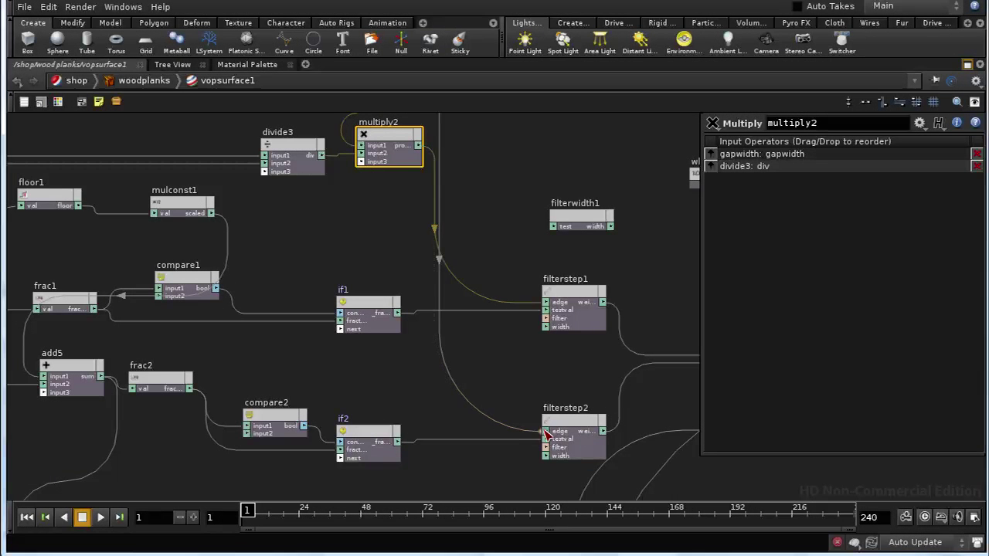
middle_drag(495, 189, 501, 260)
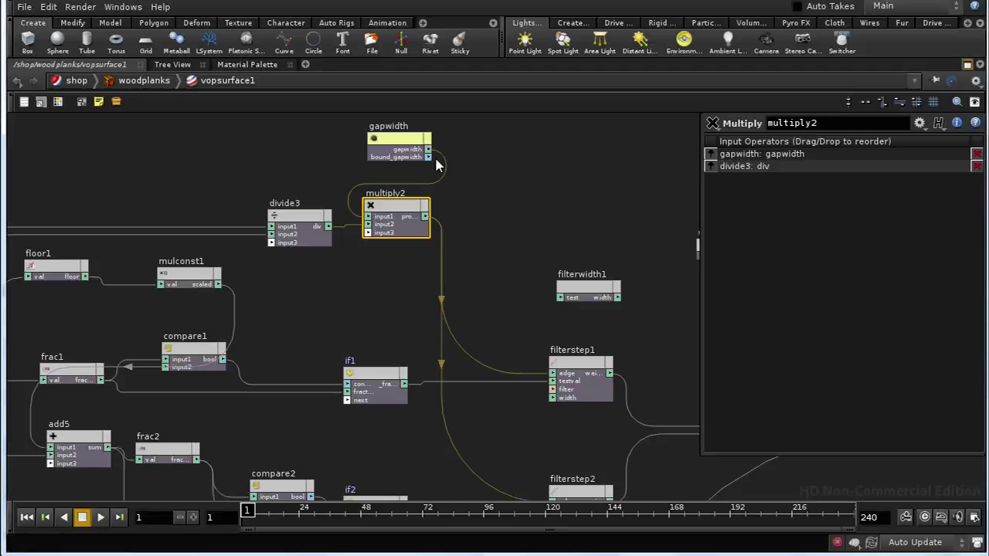
drag(427, 149, 555, 376)
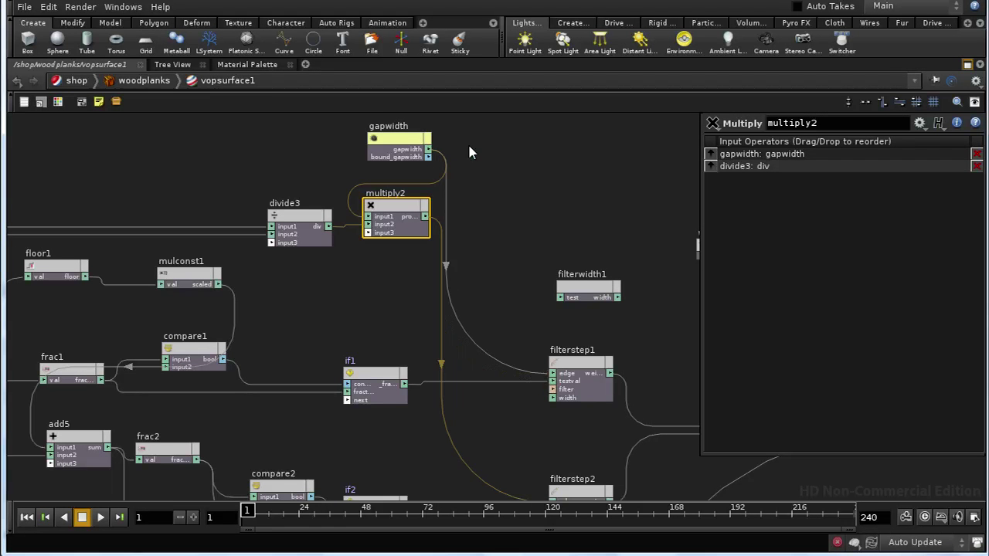
click(93, 7)
key(Escape)
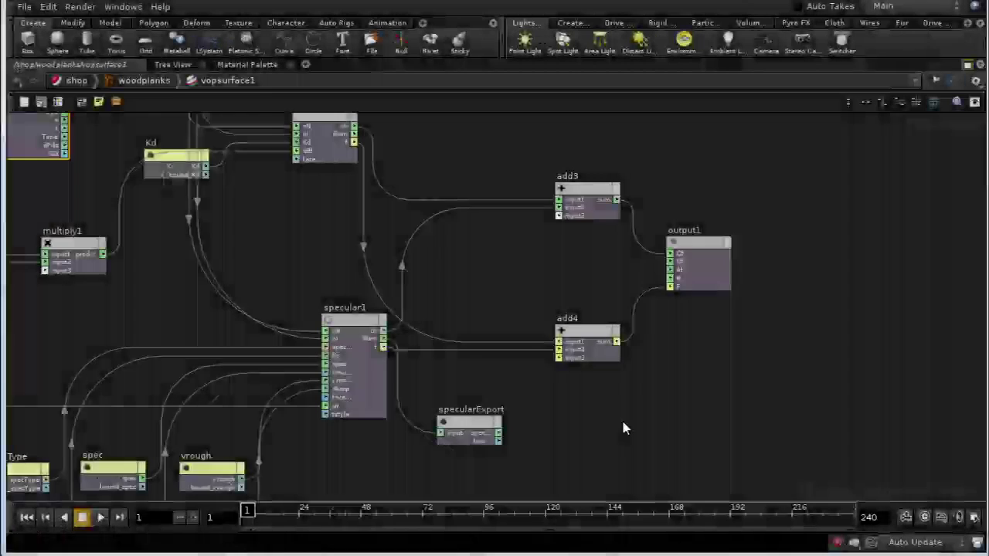
Line specular1 up beneath lambert1 and move multiply1 closer to mix1.
middle_drag(624, 429, 680, 367)
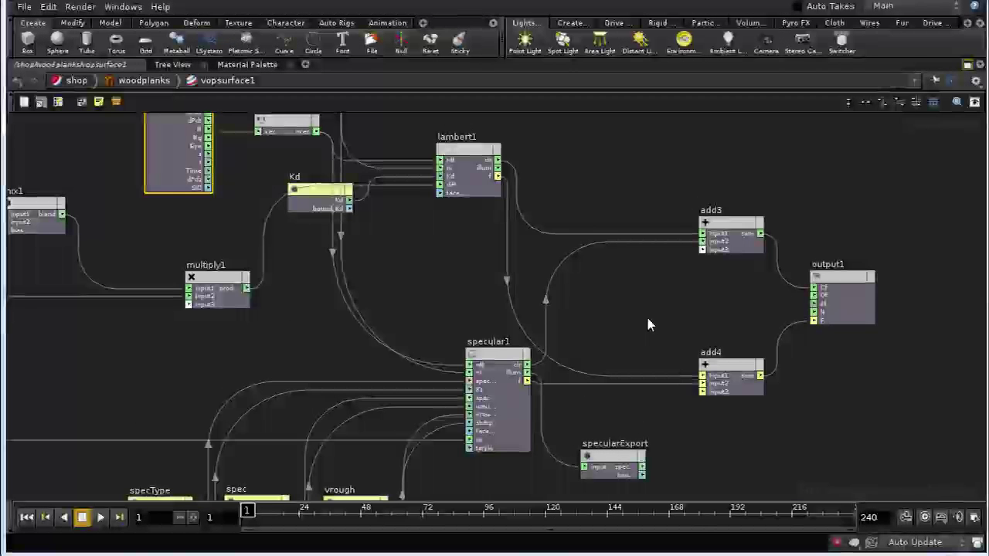
middle_drag(646, 325, 649, 352)
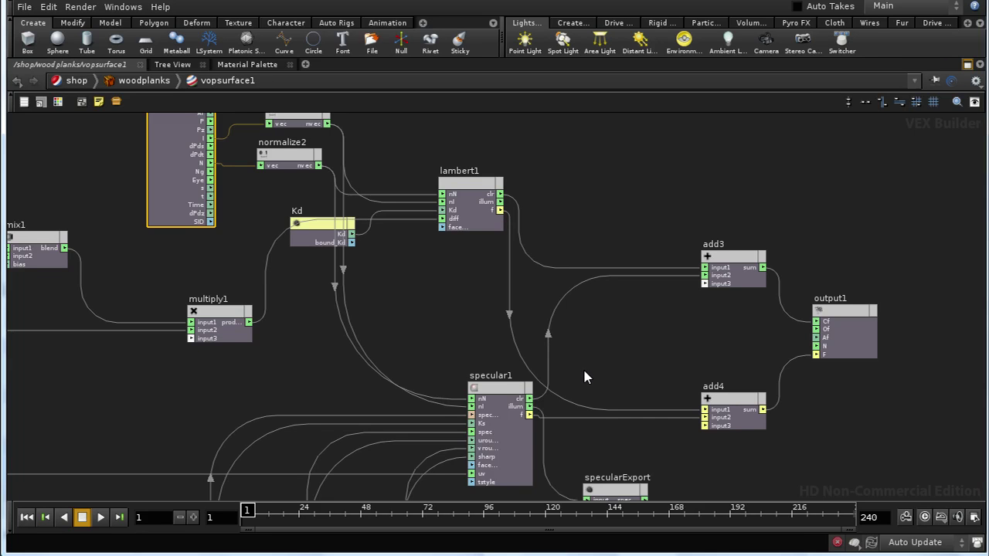
middle_drag(585, 370, 590, 308)
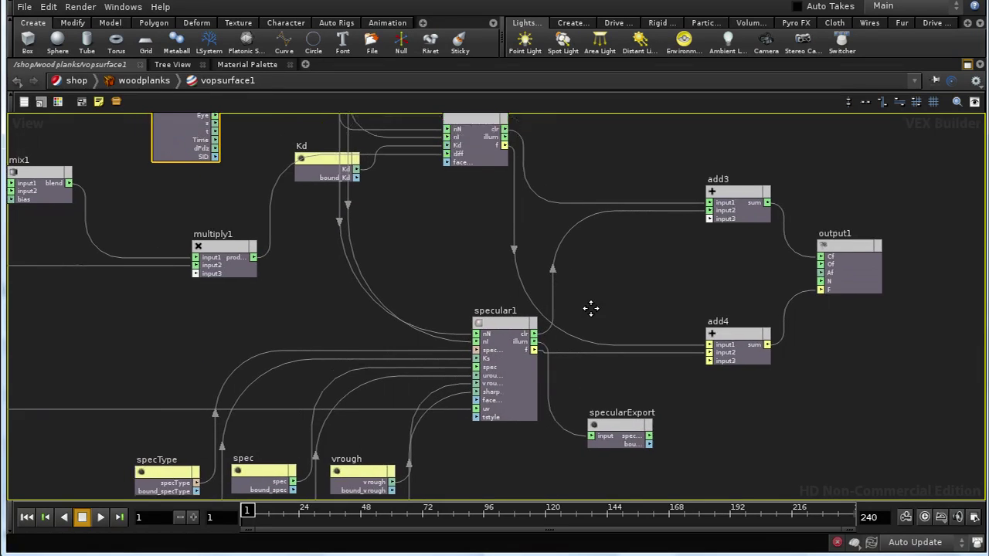
drag(510, 326, 482, 327)
middle_drag(561, 293, 653, 359)
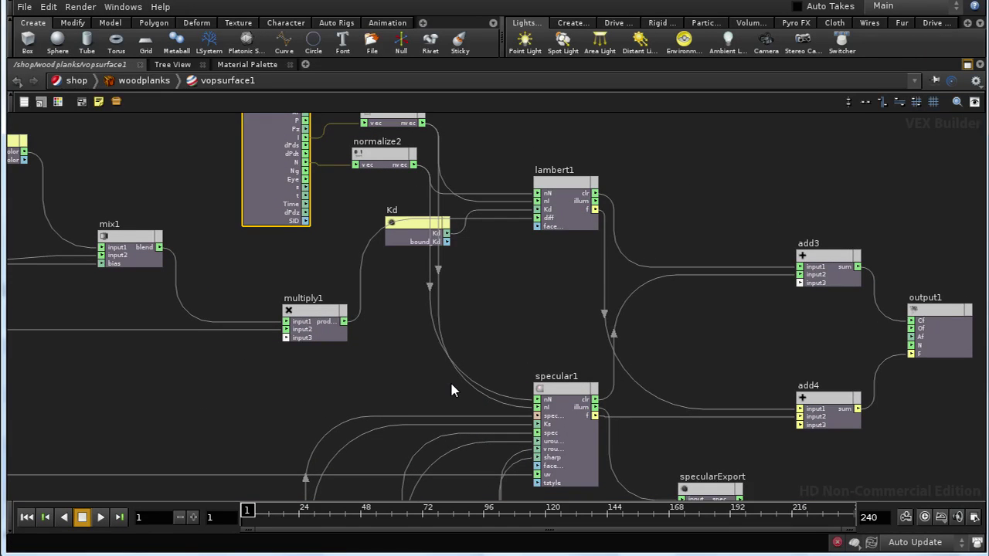
middle_drag(285, 402, 522, 386)
drag(541, 302, 482, 302)
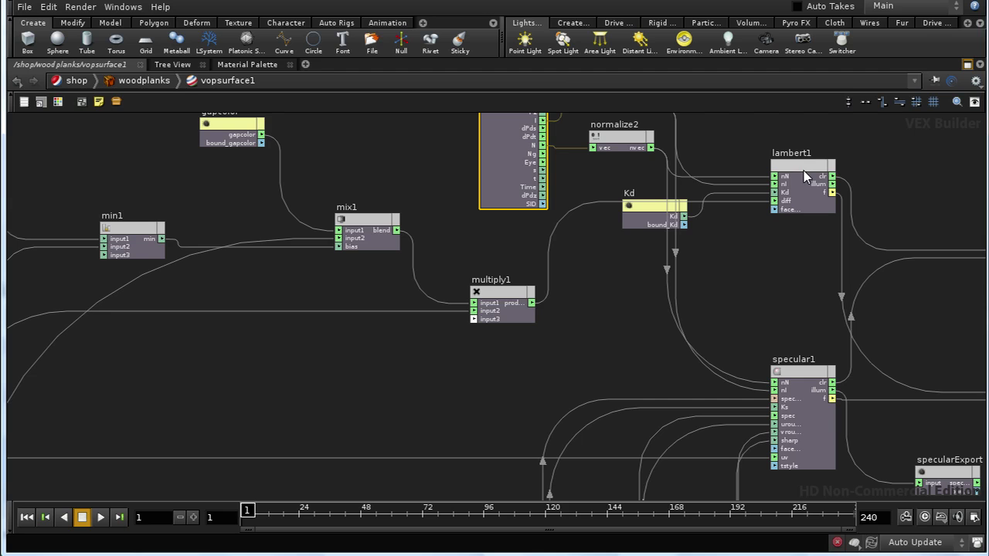
Add a Parameter node just below and to the right of multiply1.
key(Tab)
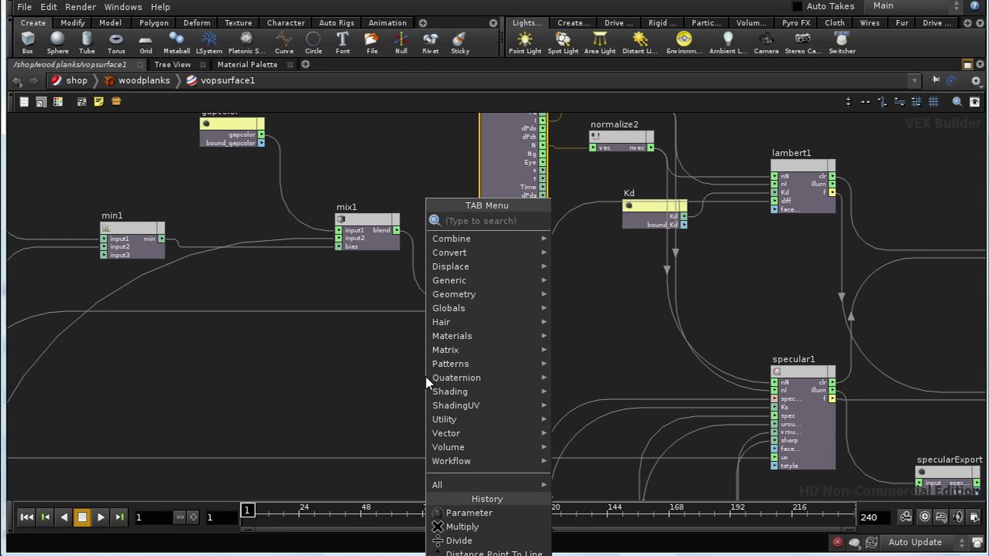
text(p)
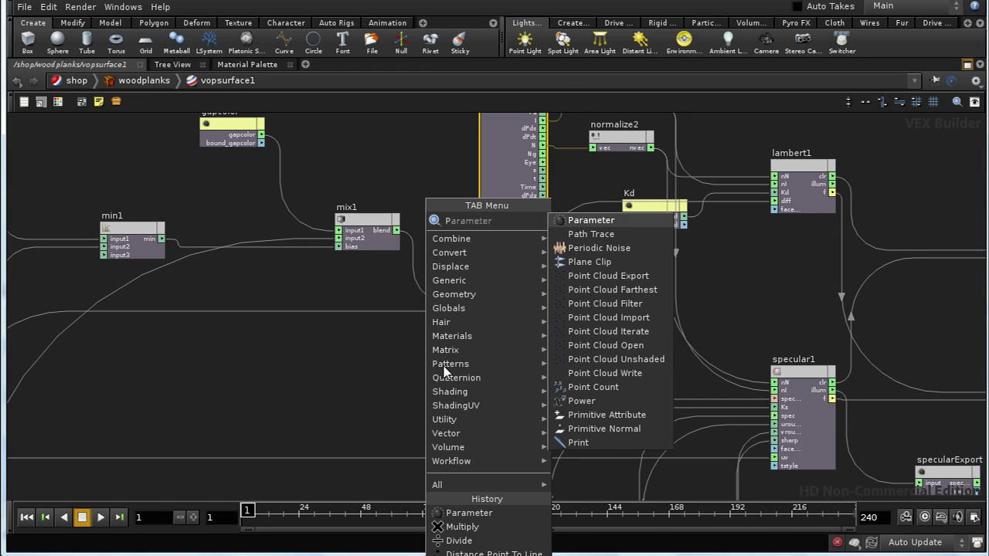
click(592, 222)
click(603, 345)
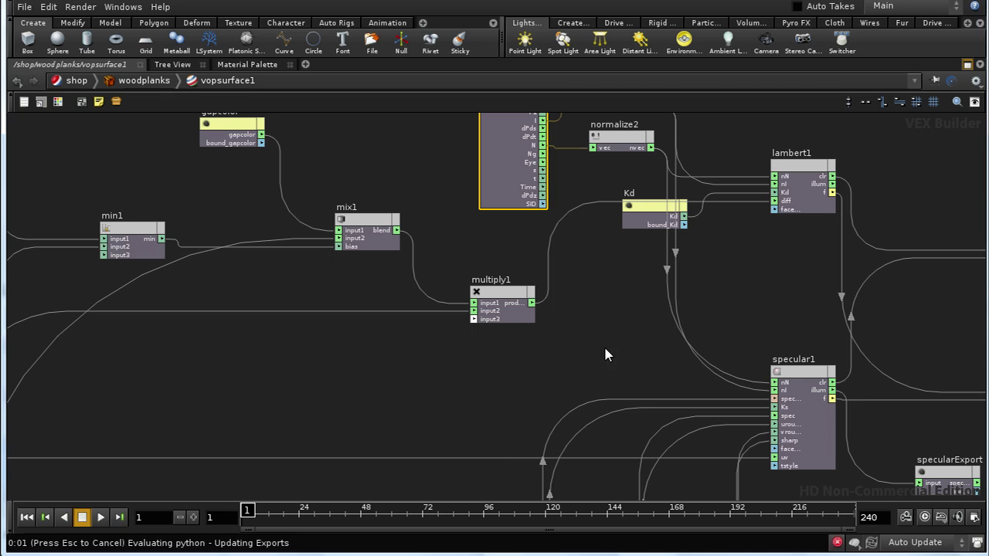
Rename the new parameter node paintExport, with parameter name $OS and label Paint Export.
key(p)
click(865, 125)
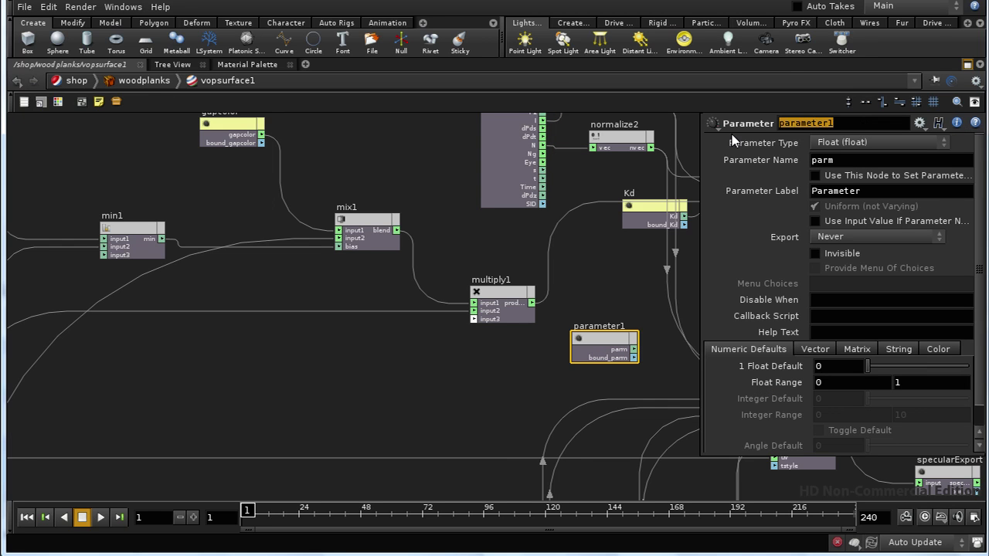
text(paintExport)
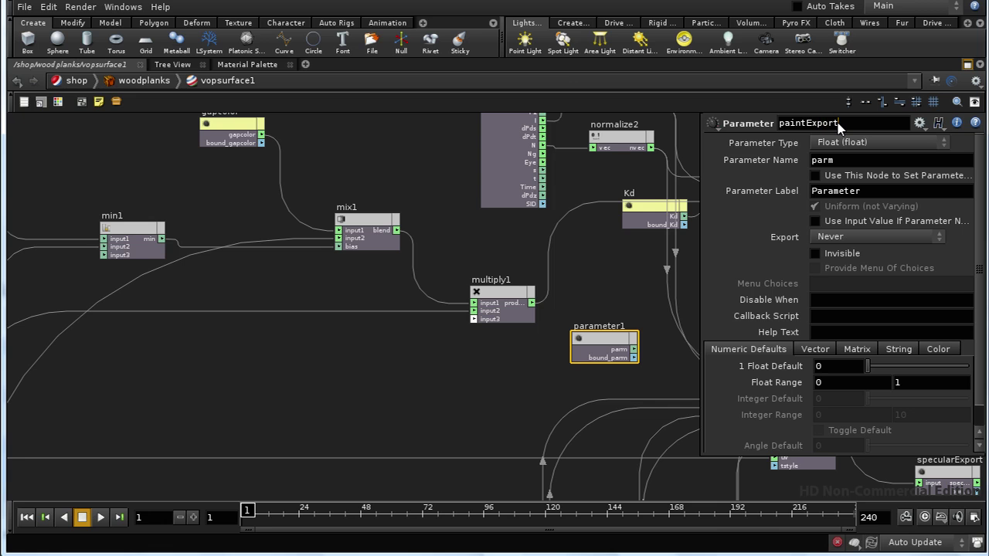
key(Tab)
text($OS)
key(Tab)
text(Pa)
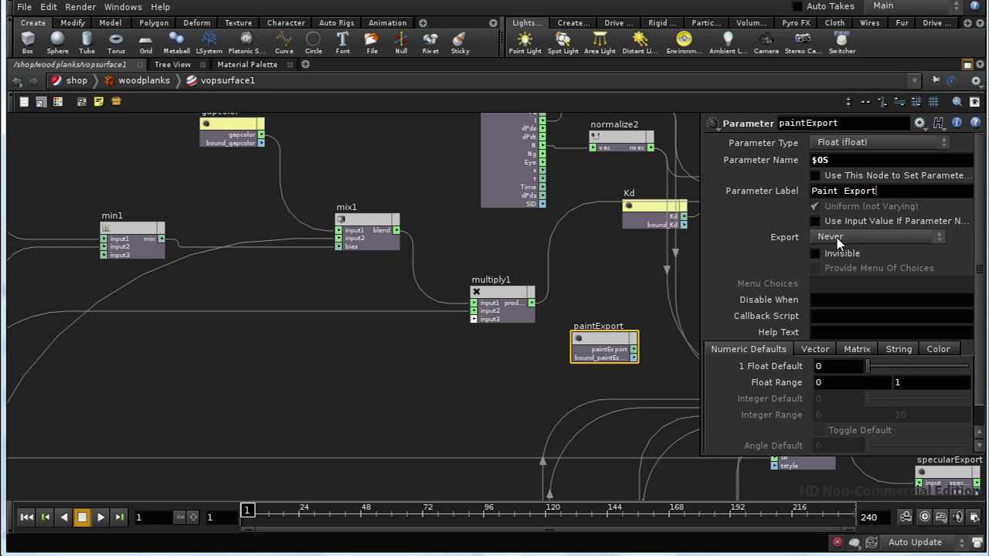
Make paintExport an invisible parameter of type Color (color) with Export set to Always.
click(819, 254)
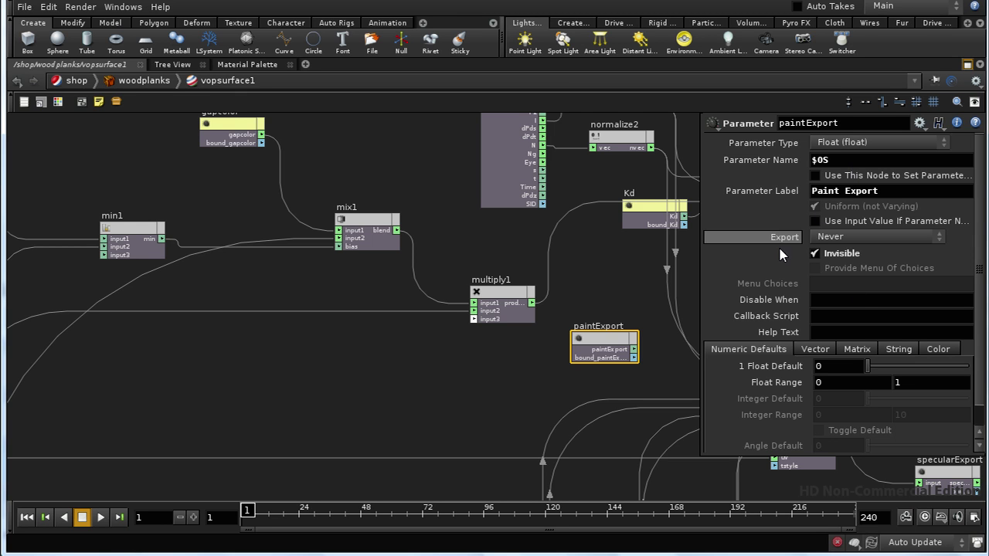
click(825, 238)
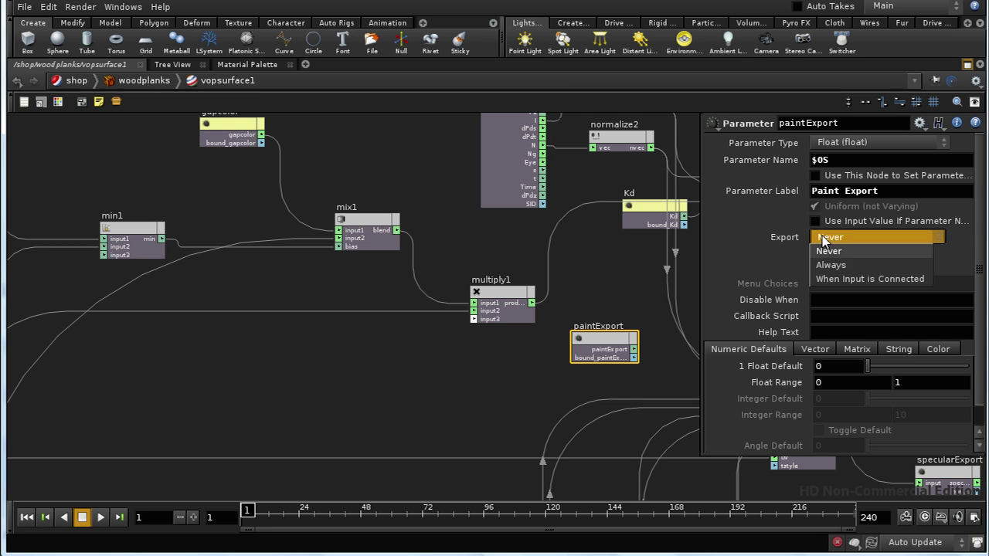
click(832, 275)
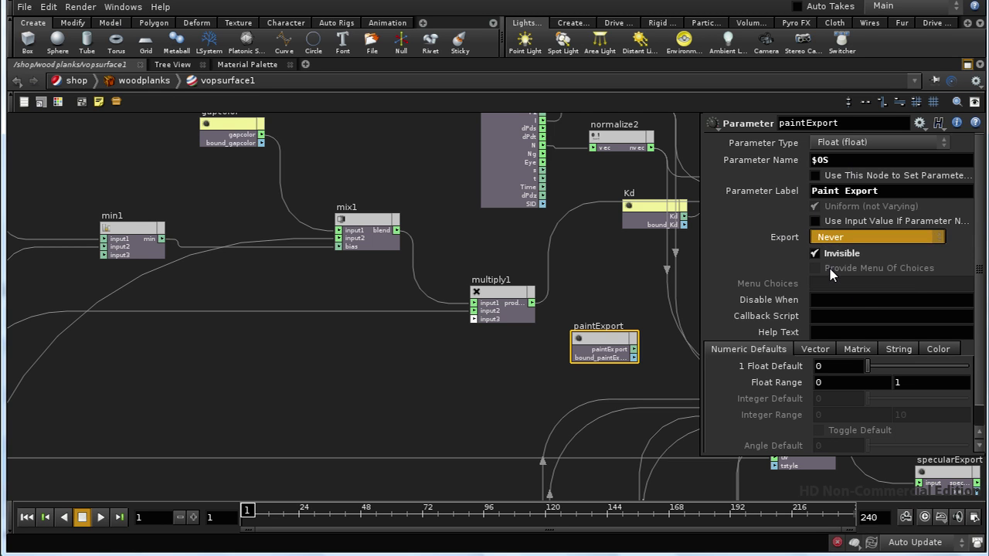
click(867, 143)
click(885, 379)
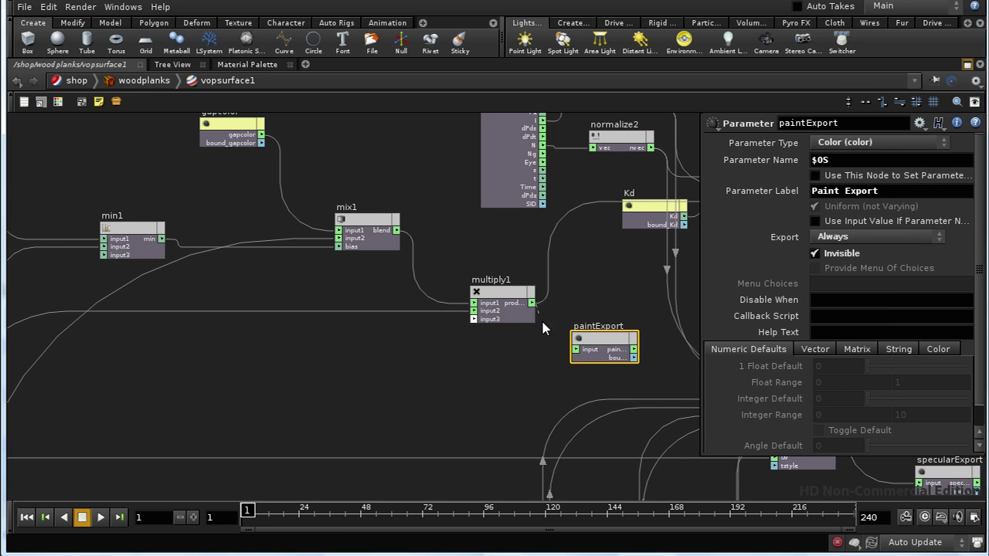
Connect multiply1's product to paintExport's input and colour the paintExport node purple.
drag(555, 351, 576, 349)
middle_drag(513, 360, 406, 352)
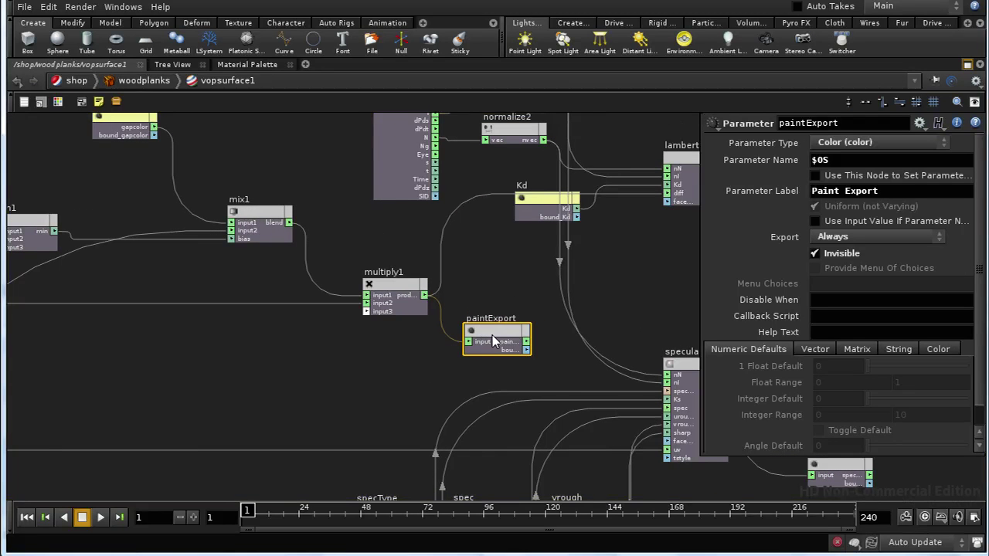
key(p)
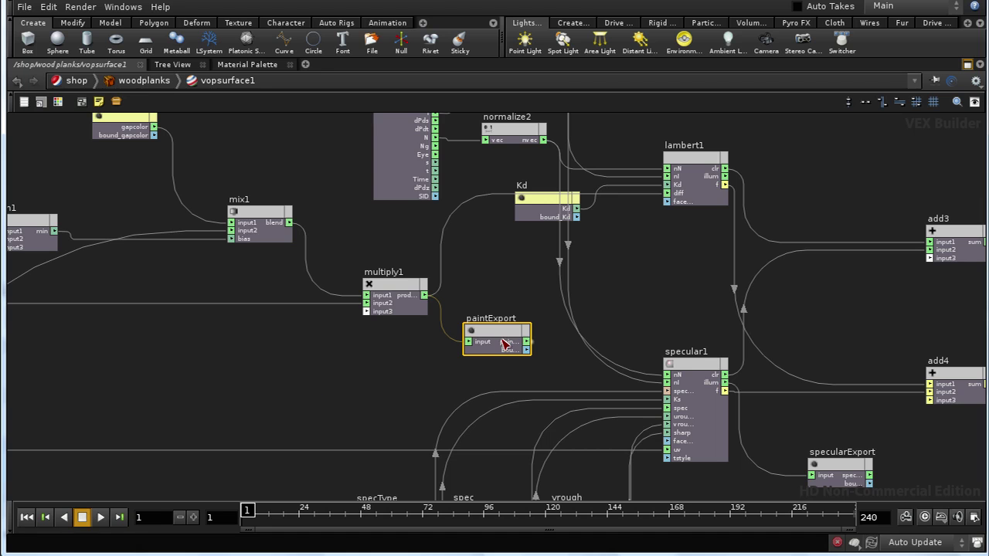
key(c)
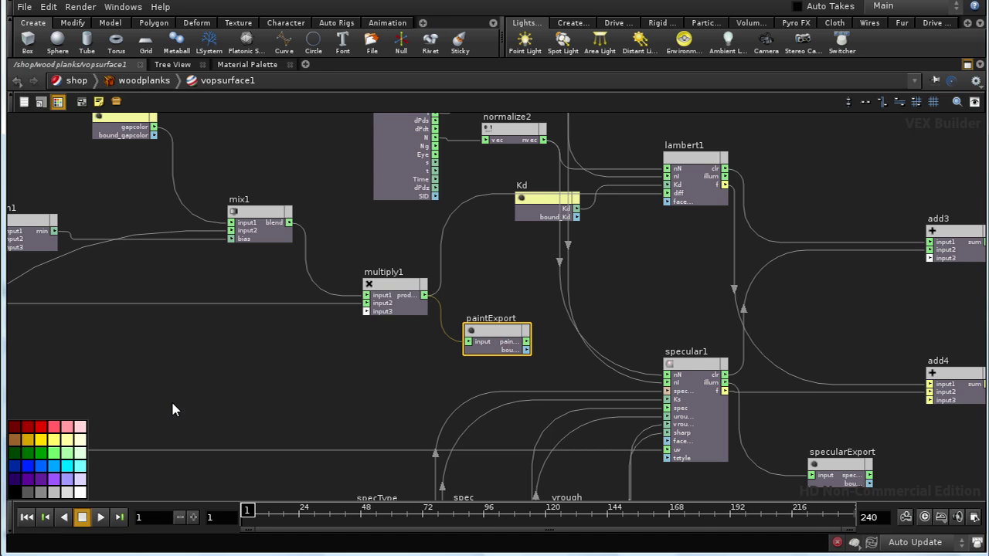
click(40, 479)
key(c)
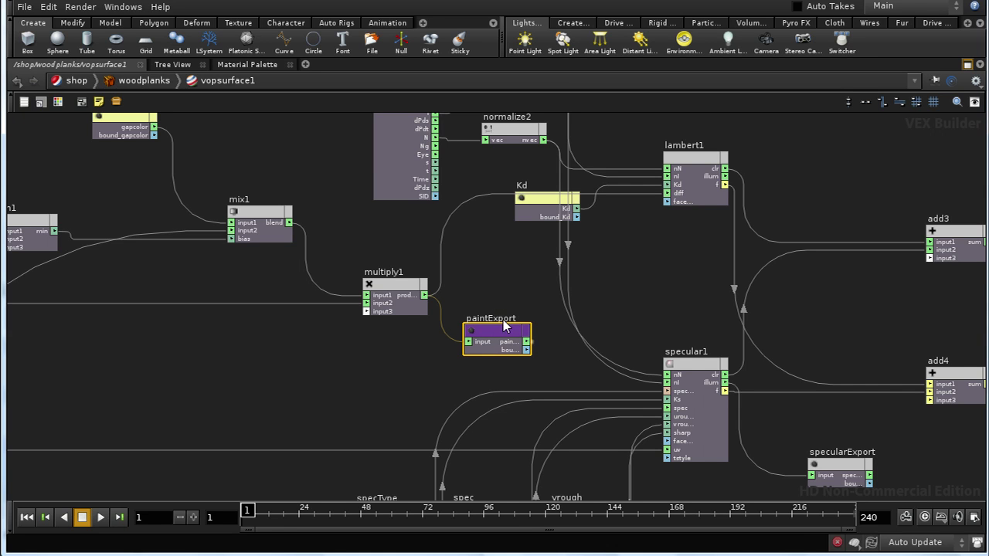
Add another Parameter node in the empty space between lambert1 and add3.
middle_drag(506, 309, 461, 262)
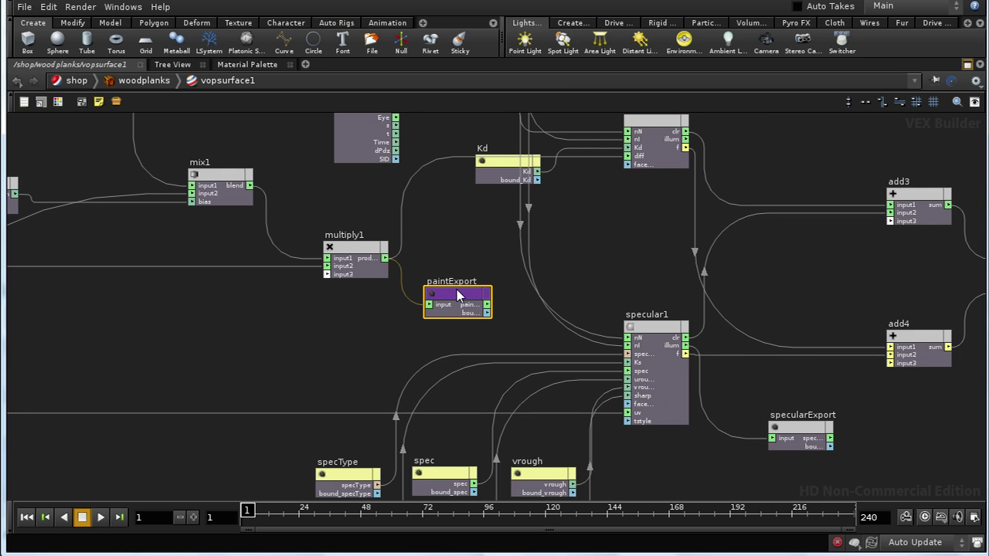
middle_drag(321, 364, 359, 391)
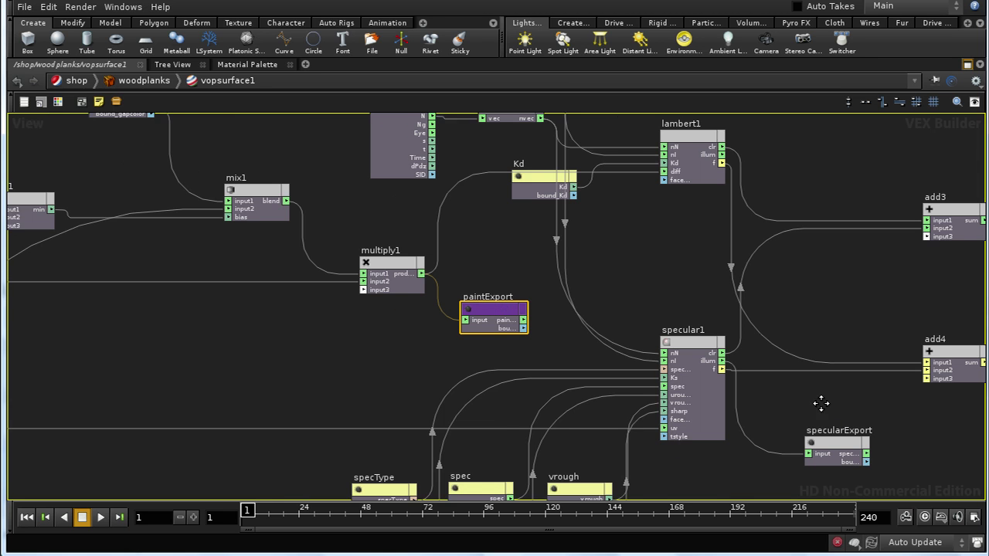
middle_drag(757, 338, 733, 369)
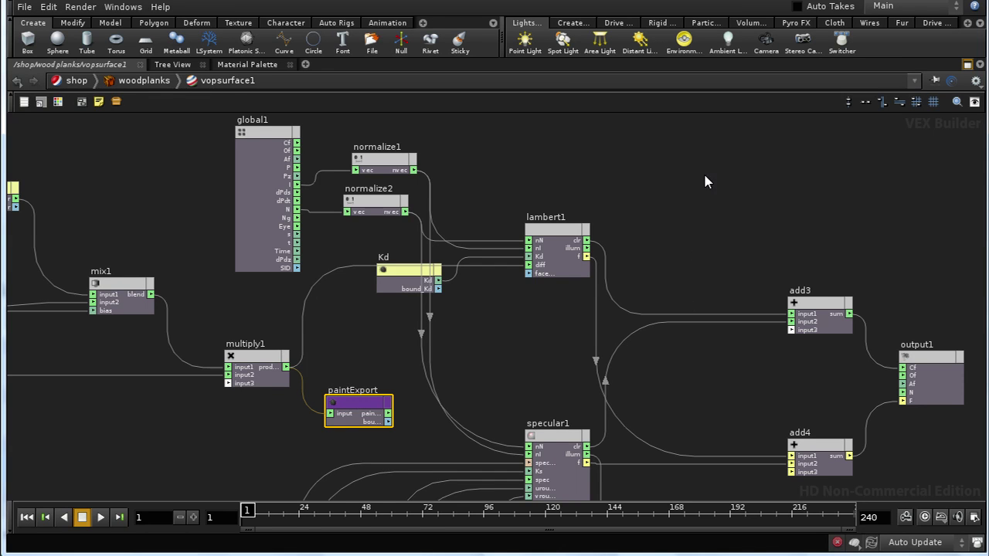
key(Tab)
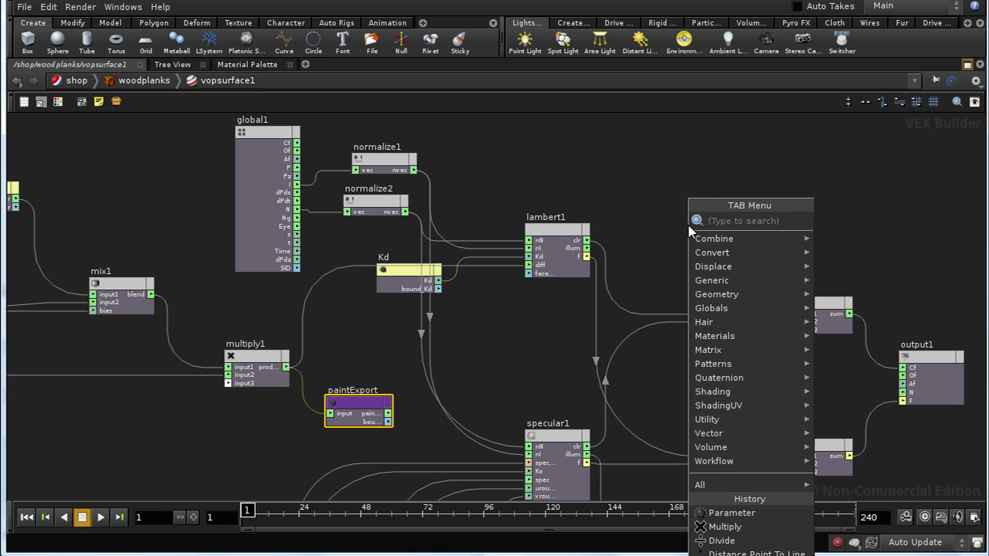
text(p)
click(853, 220)
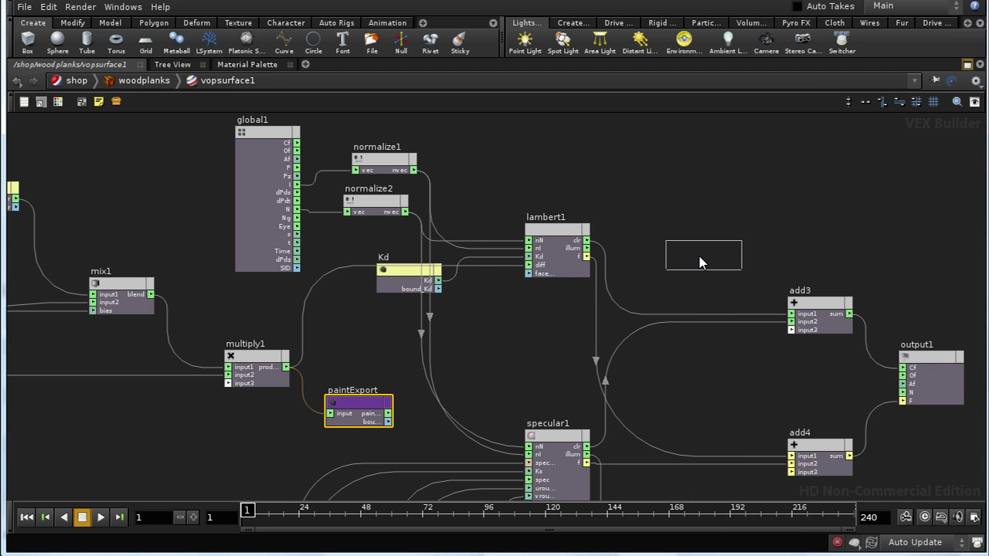
click(706, 246)
Rename the parameter node beside lambert1 diffuseExport, with parameter name $OS and label Diffuse Export.
key(p)
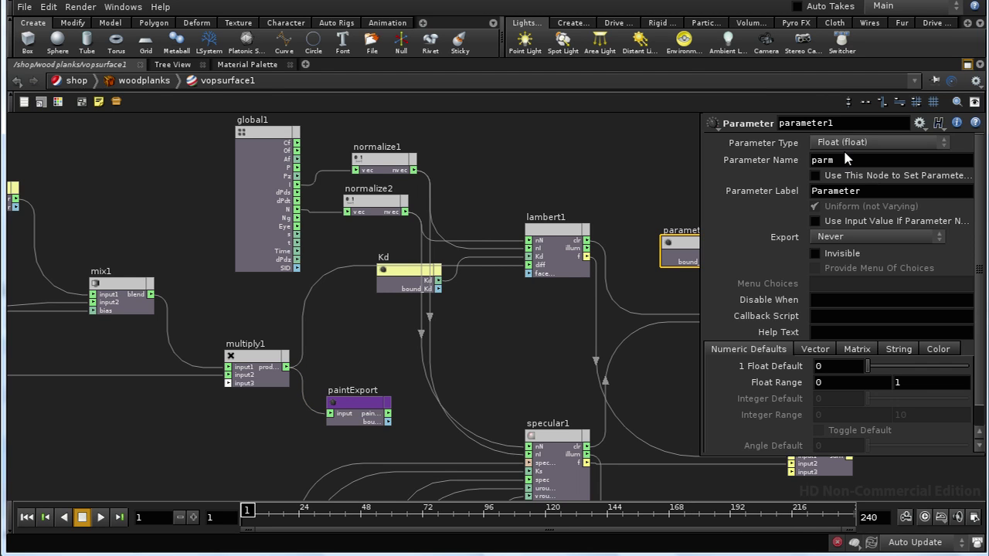
double_click(848, 121)
text(diffuseExport)
key(Tab)
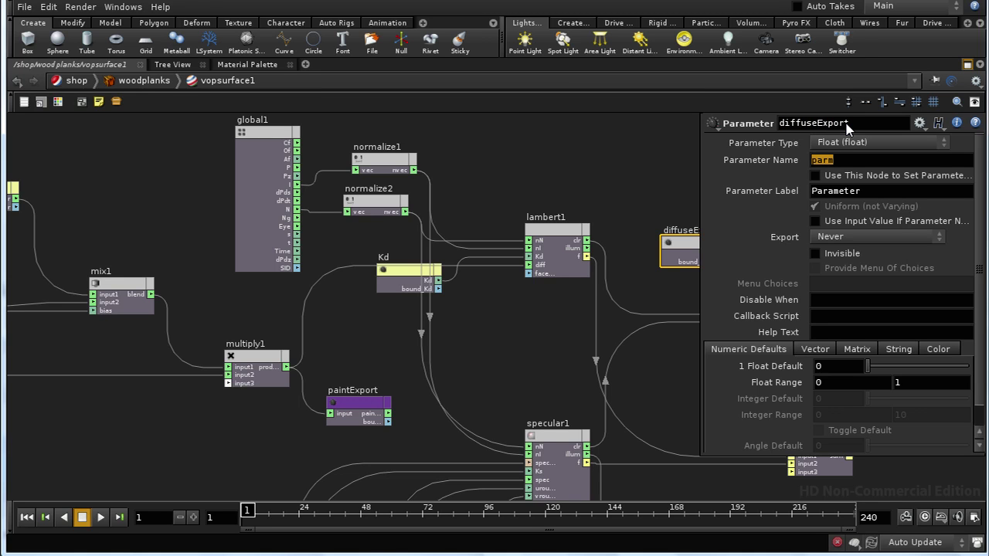
text(s)
key(Tab)
text(D)
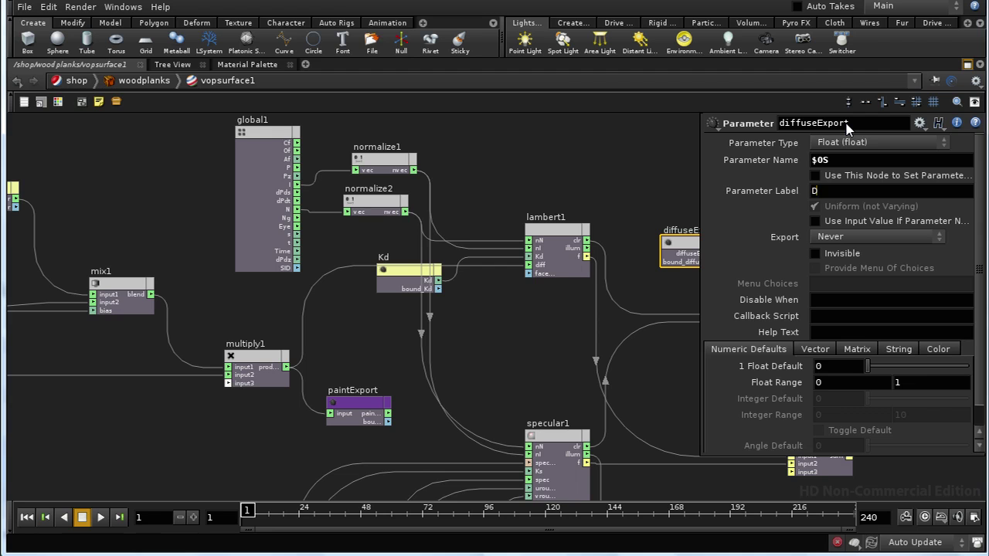
text(iffuse Export)
key(Return)
Set diffuseExport to export Always, make it invisible and change its type to Color (color).
click(866, 237)
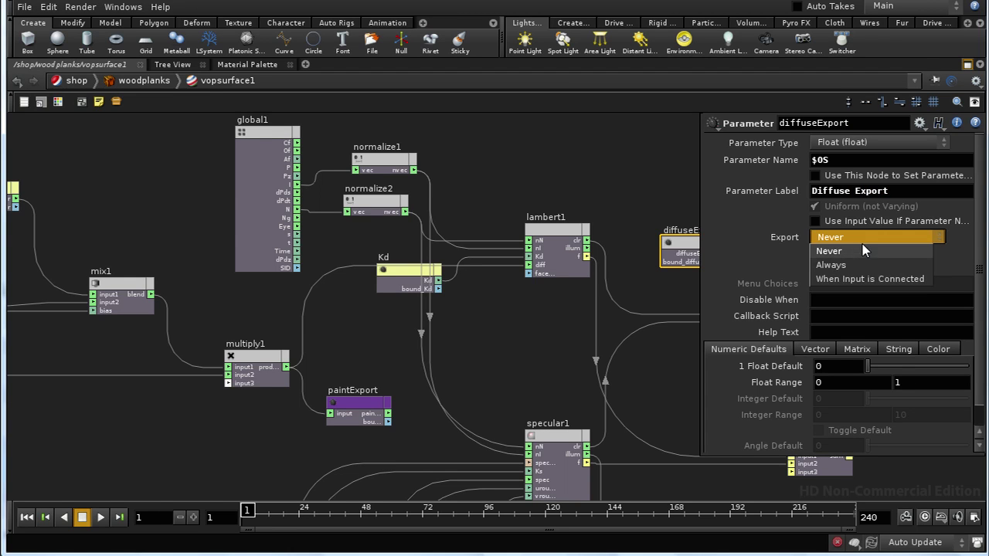
click(864, 265)
click(838, 253)
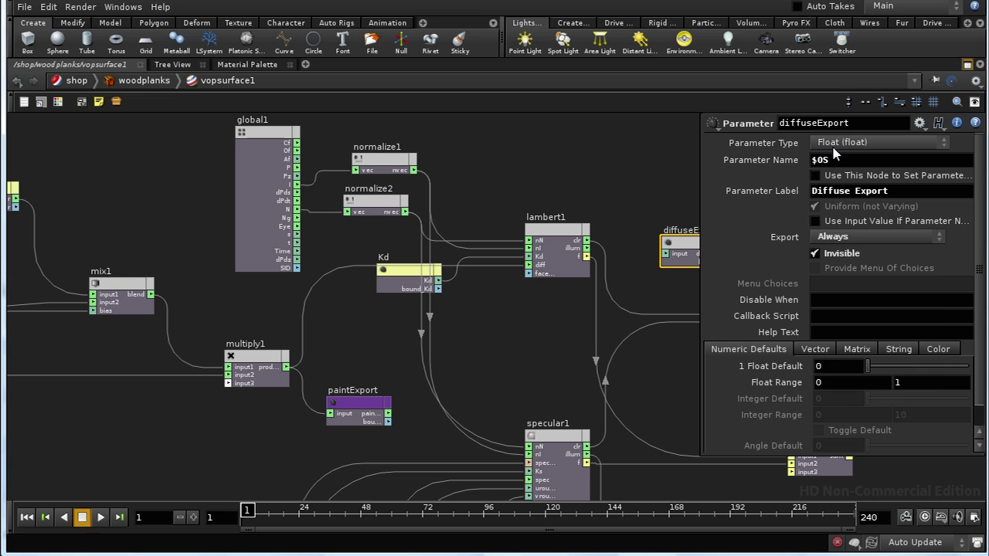
click(836, 144)
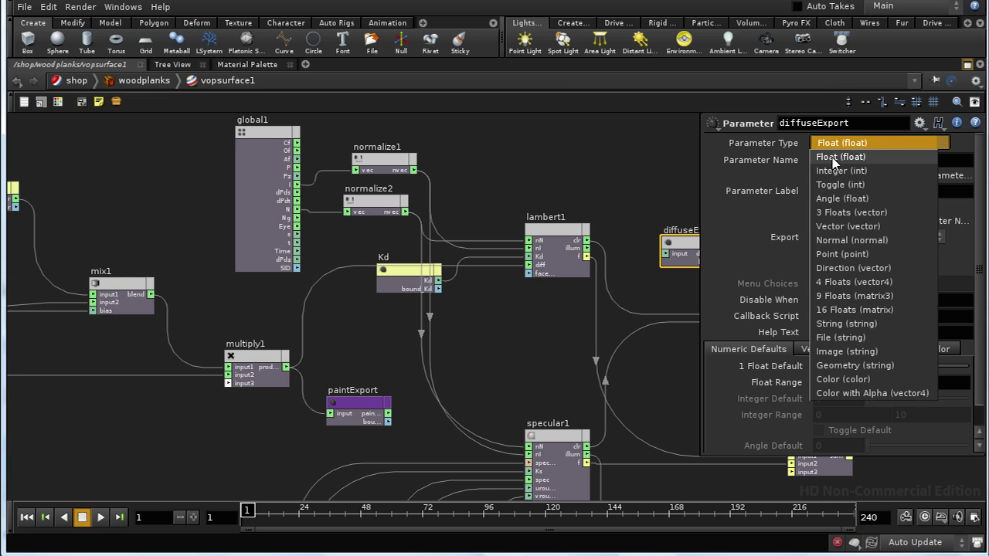
click(834, 378)
click(677, 300)
key(p)
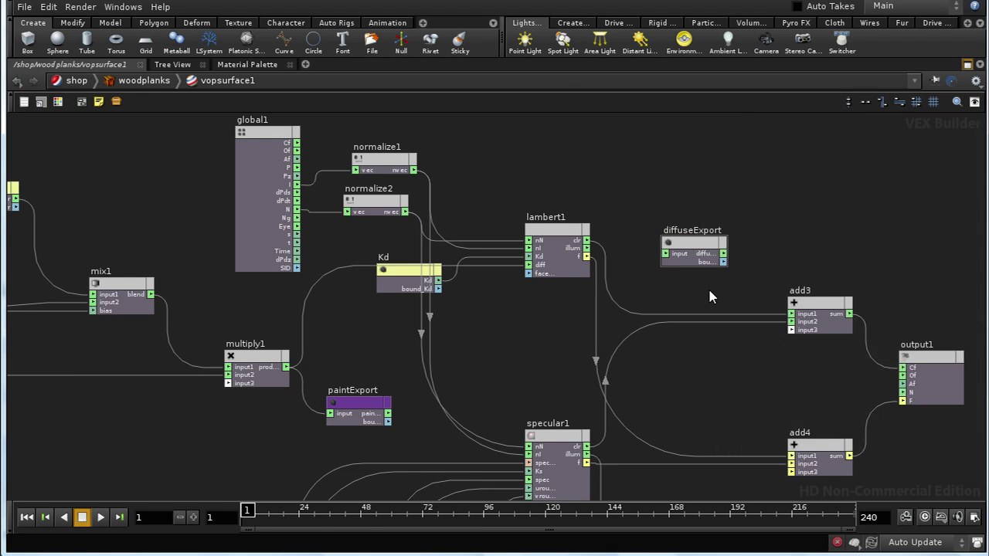
Colour the diffuseExport node purple and connect lambert1's illum output to its input.
click(682, 241)
key(c)
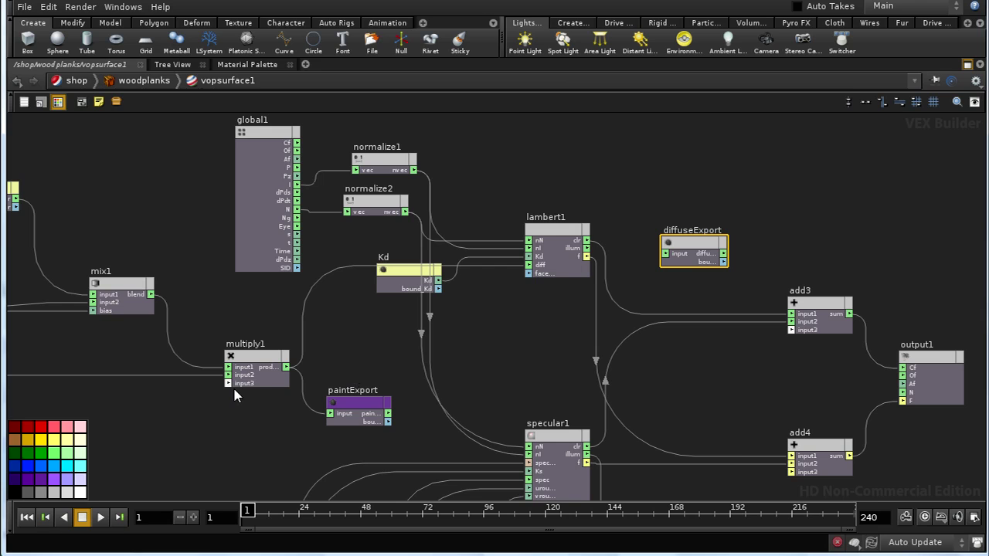
click(40, 479)
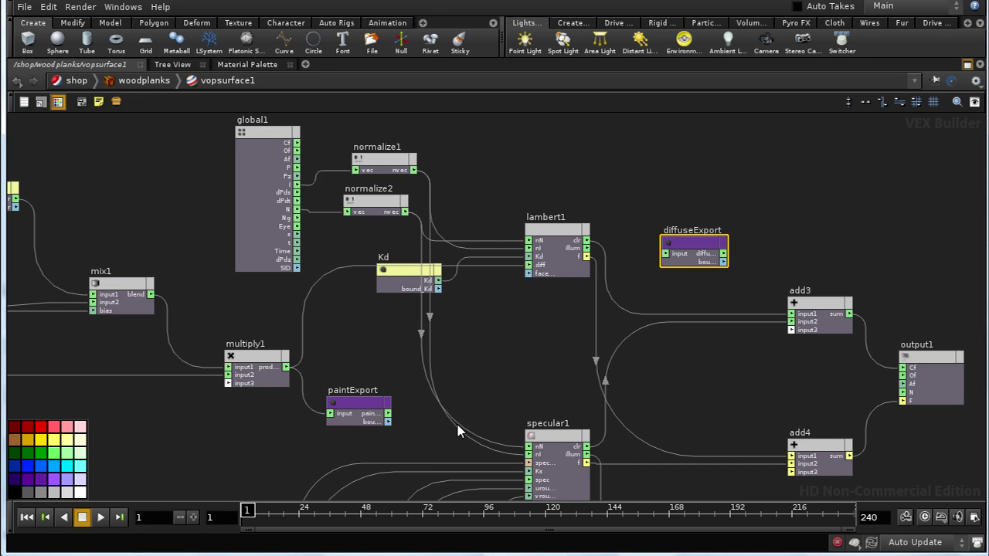
key(c)
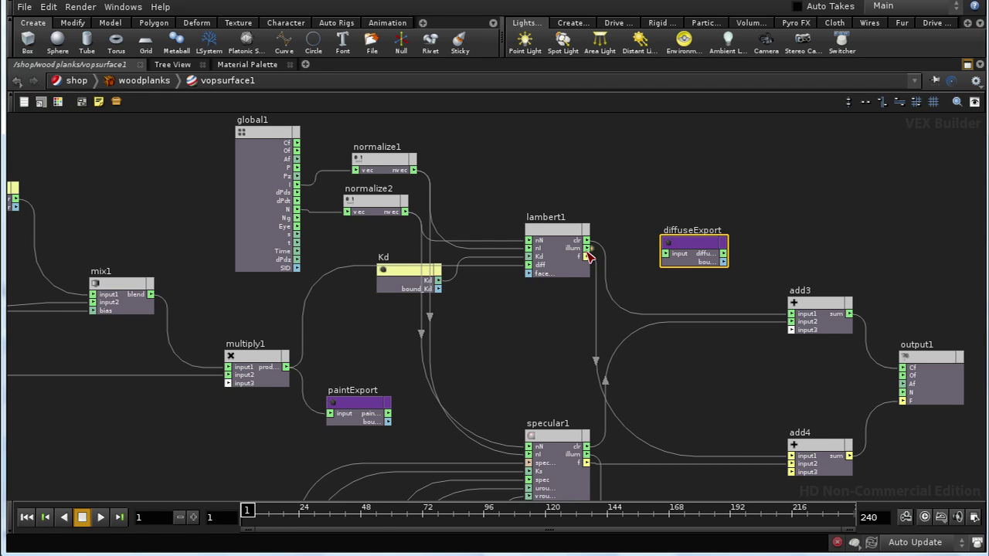
drag(587, 256, 665, 253)
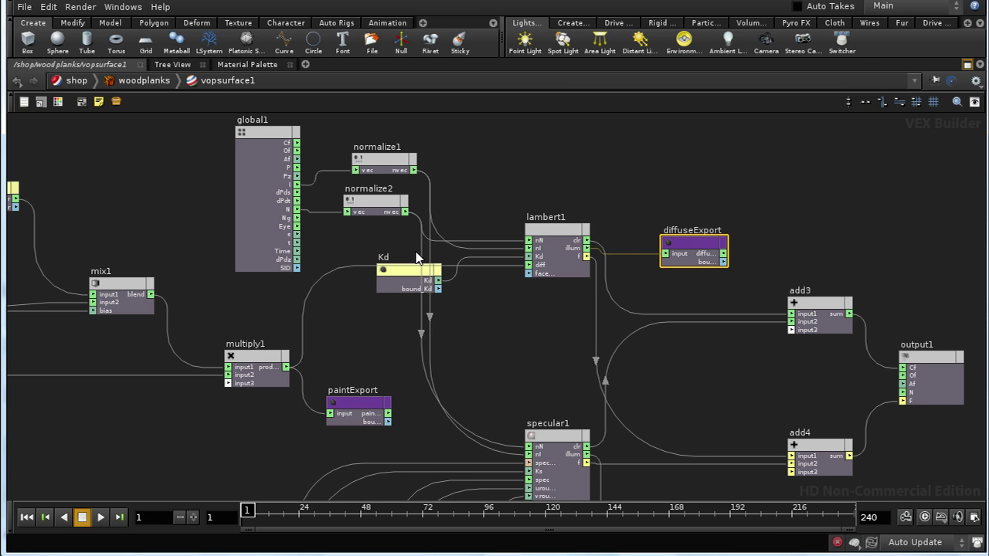
Insert a Multiply node between lambert1's illum output and diffuseExport, and connect Kd to its second input.
drag(694, 245, 779, 242)
key(Tab)
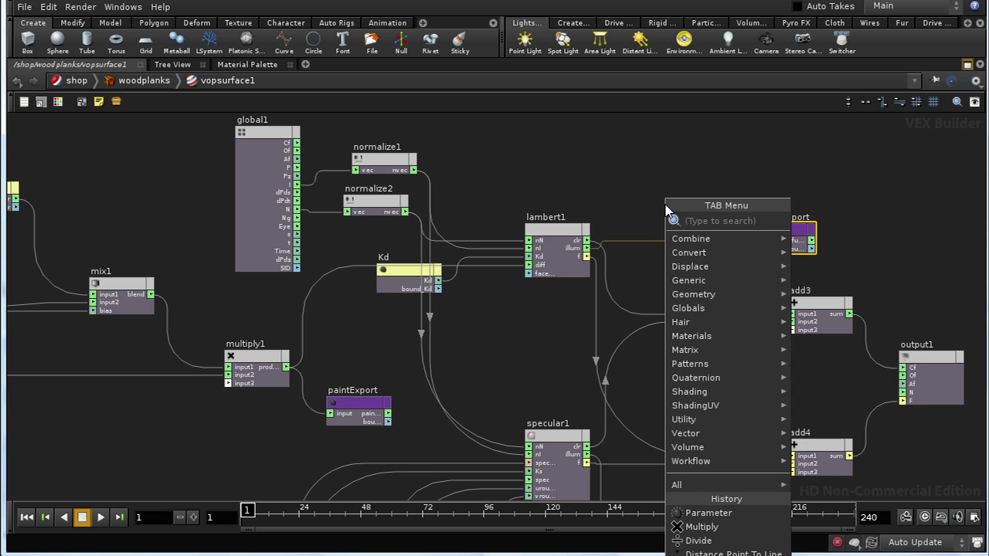
text(mul)
click(798, 219)
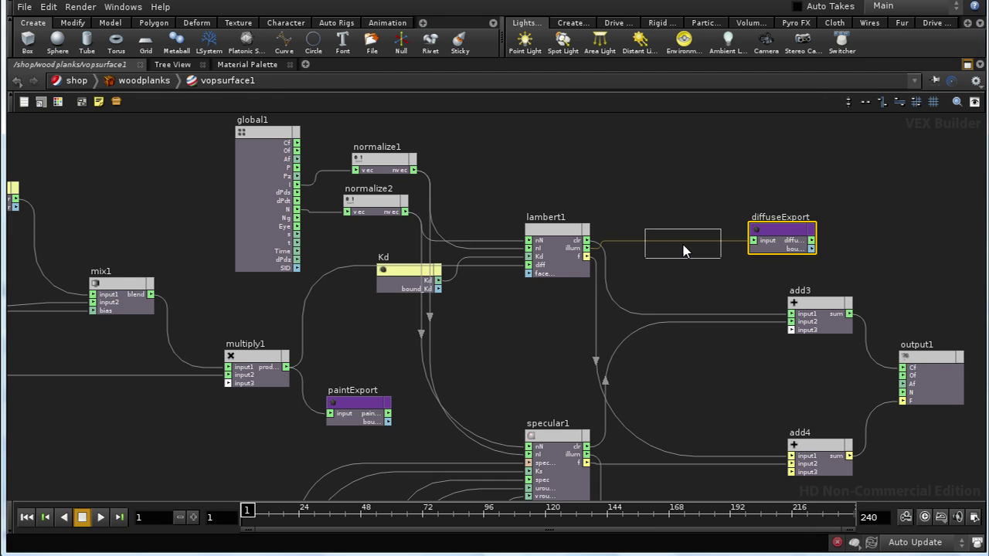
click(683, 246)
mouse_move(677, 244)
mouse_down()
mouse_move(653, 244)
mouse_move(754, 240)
mouse_up()
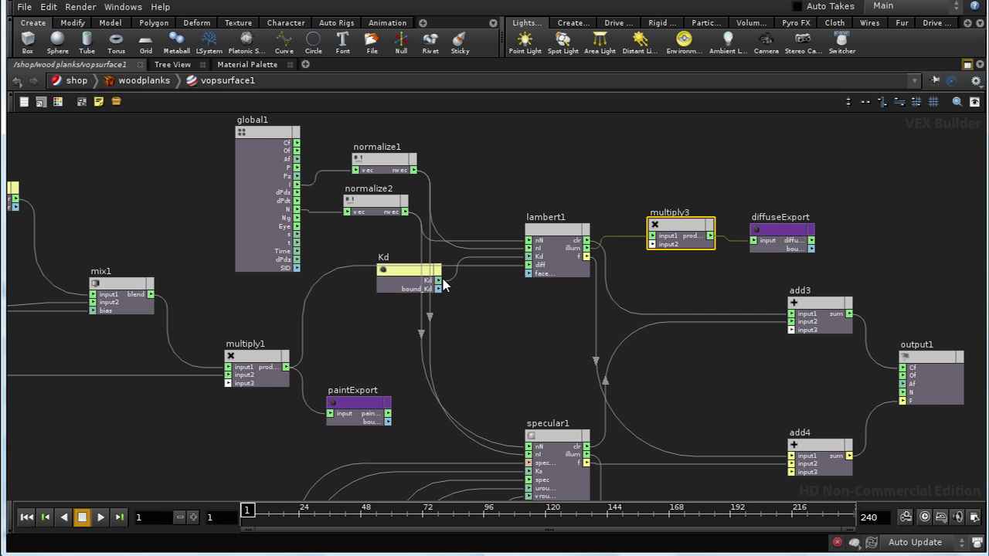
drag(438, 281, 669, 261)
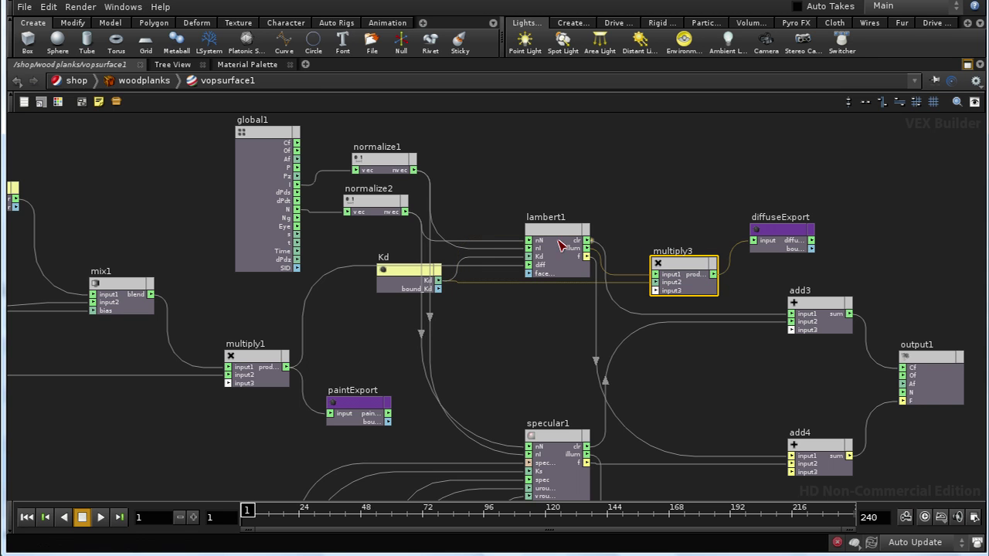
middle_drag(755, 379, 673, 214)
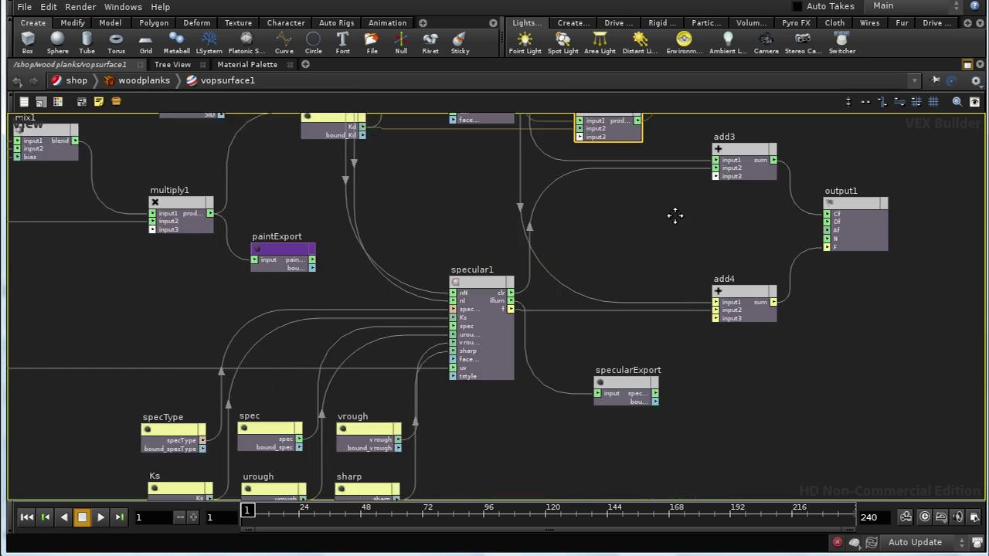
Delete the existing specularExport node and place a new Parameter node beside specular1.
middle_drag(674, 433, 622, 417)
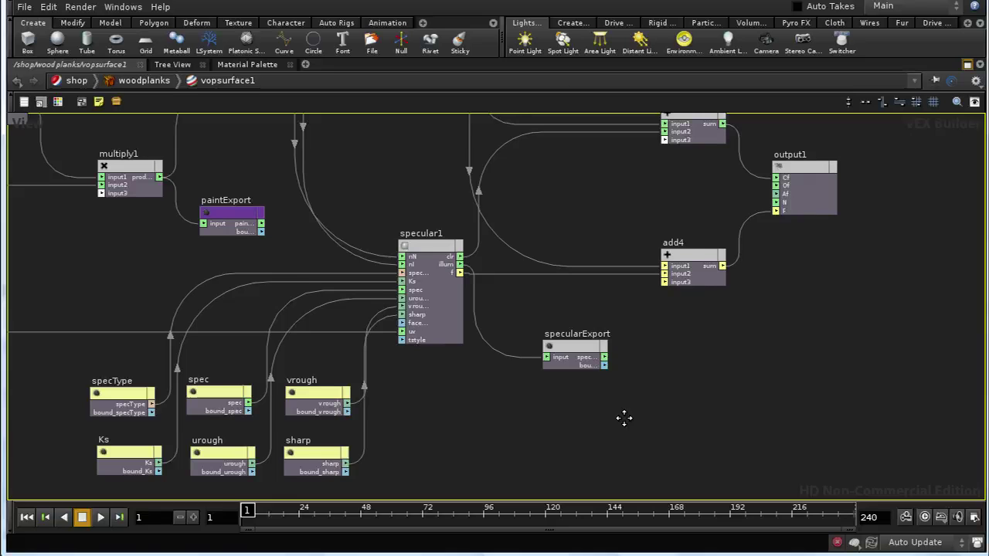
click(577, 351)
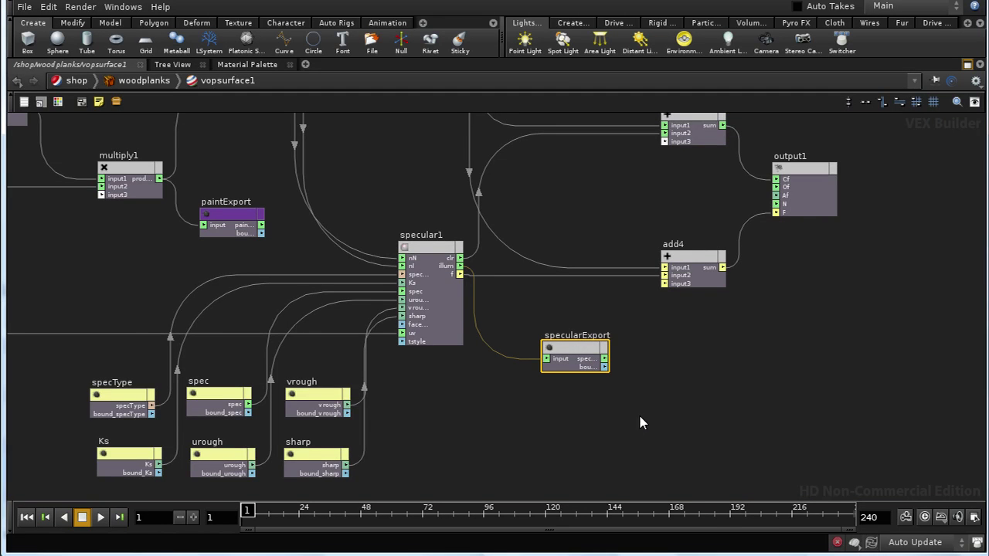
right_drag(641, 419, 584, 344)
click(579, 344)
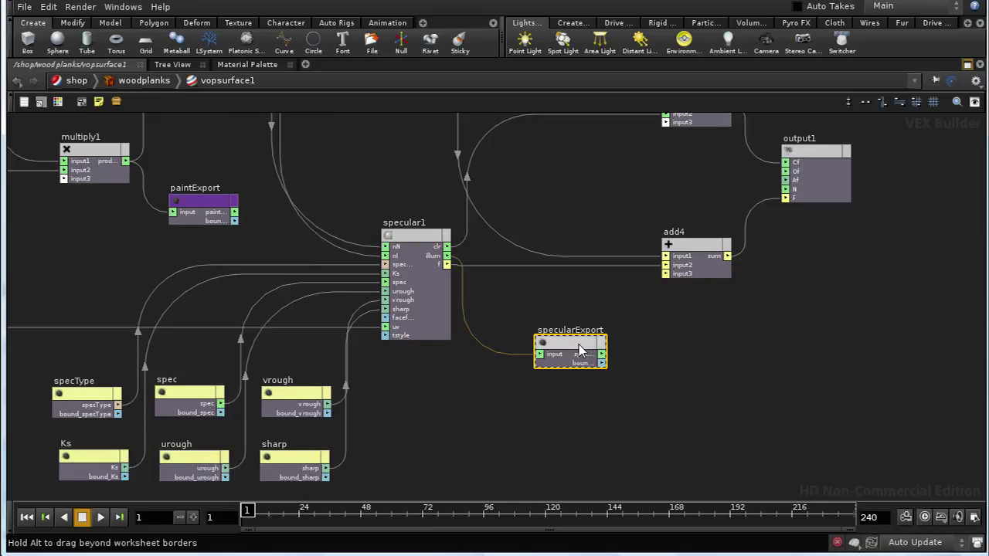
click(571, 370)
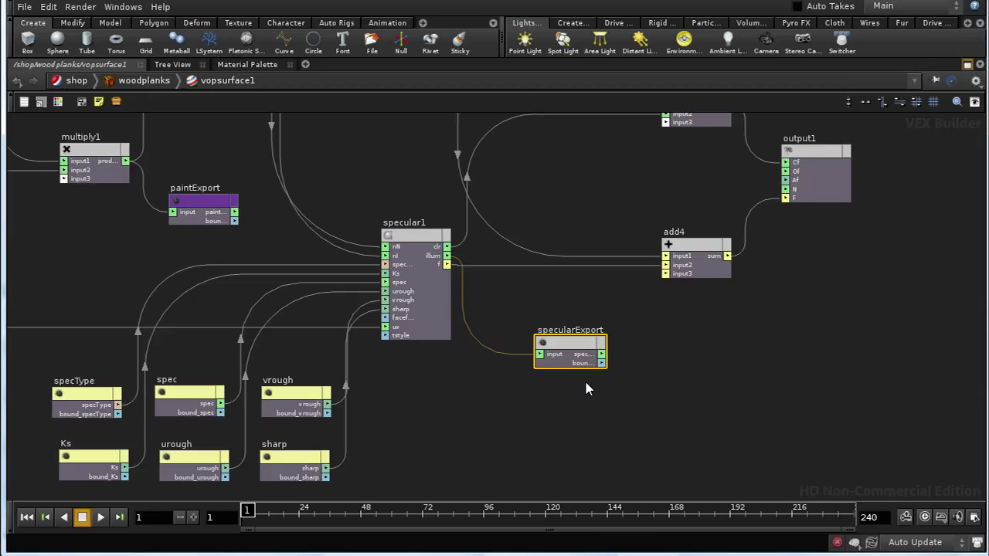
key(Delete)
key(Tab)
text(Parameter)
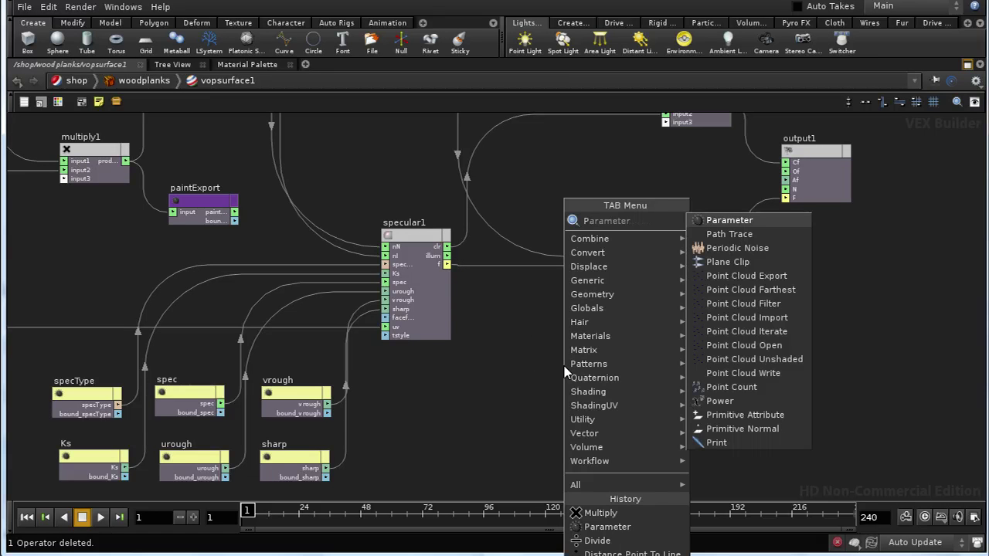
click(748, 224)
click(591, 351)
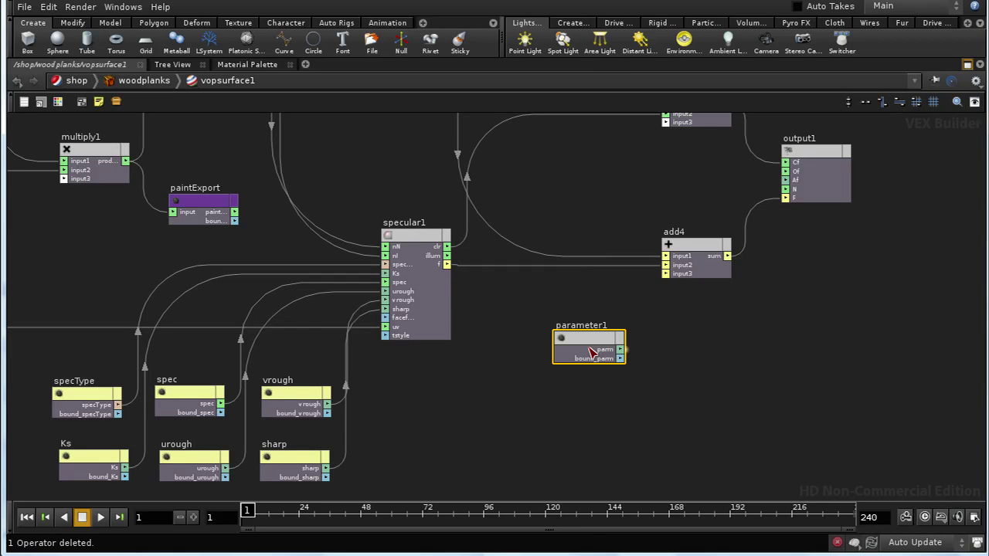
Rename the new parameter node specularExport, with parameter name $OS and label Specular Export.
key(p)
double_click(819, 124)
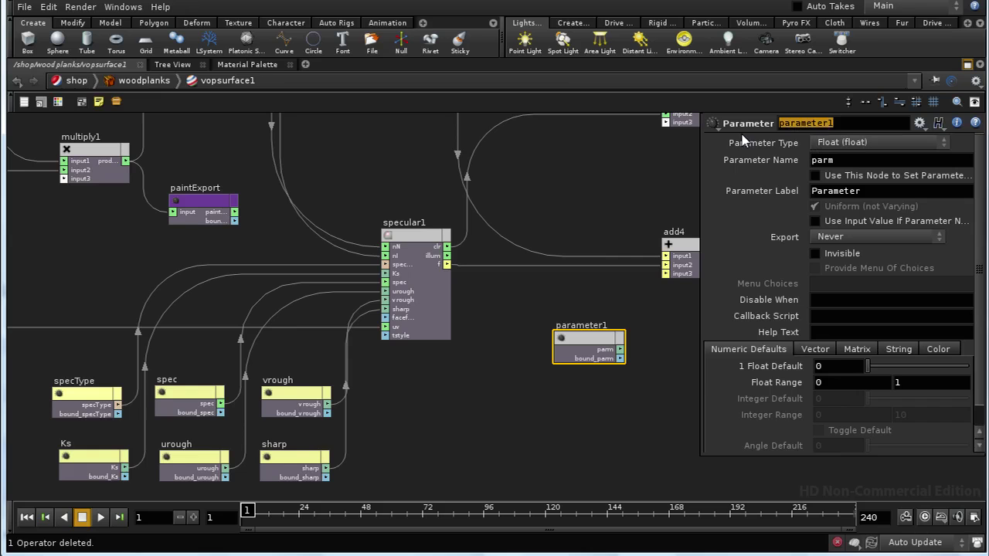
text(specu)
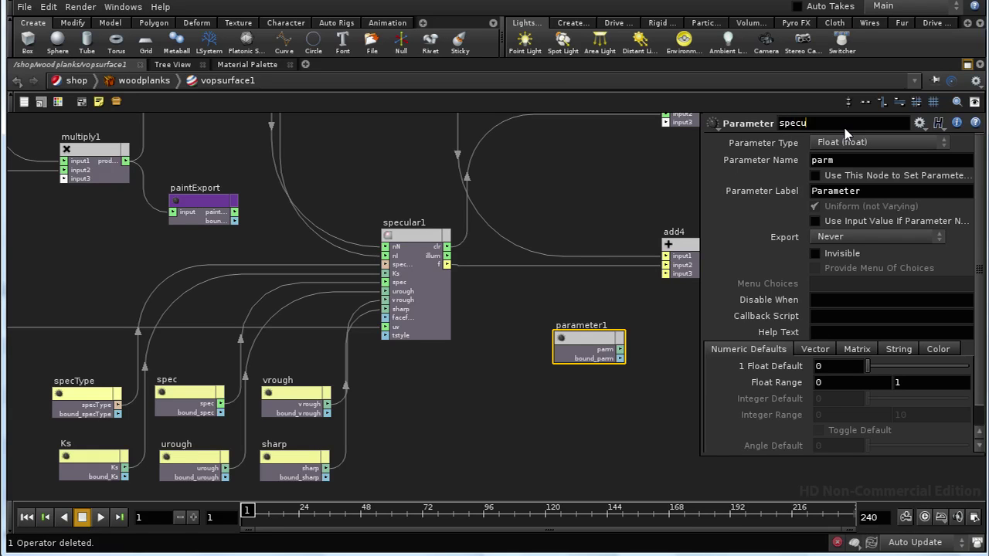
text(larExpoert)
key(Tab)
text($OS)
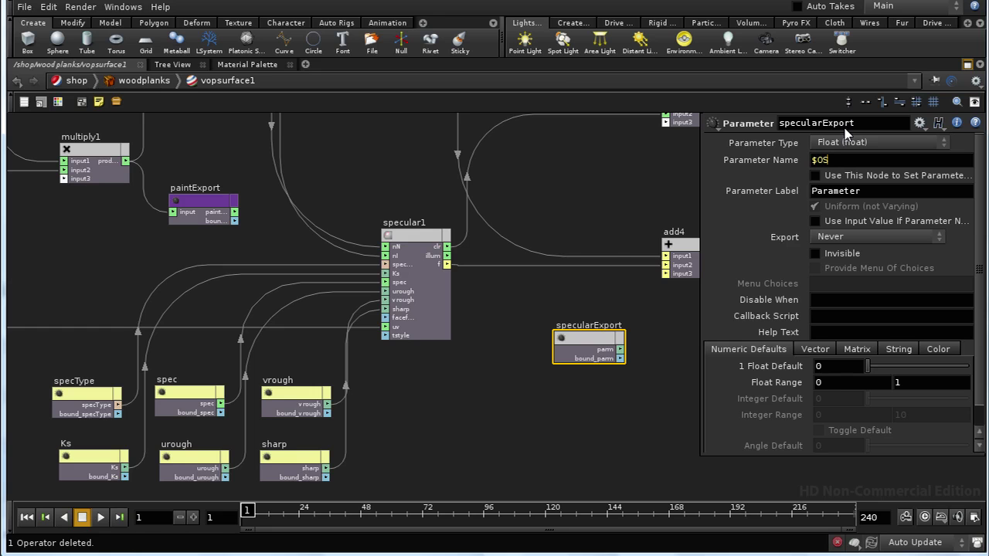
key(Tab)
text(Spe)
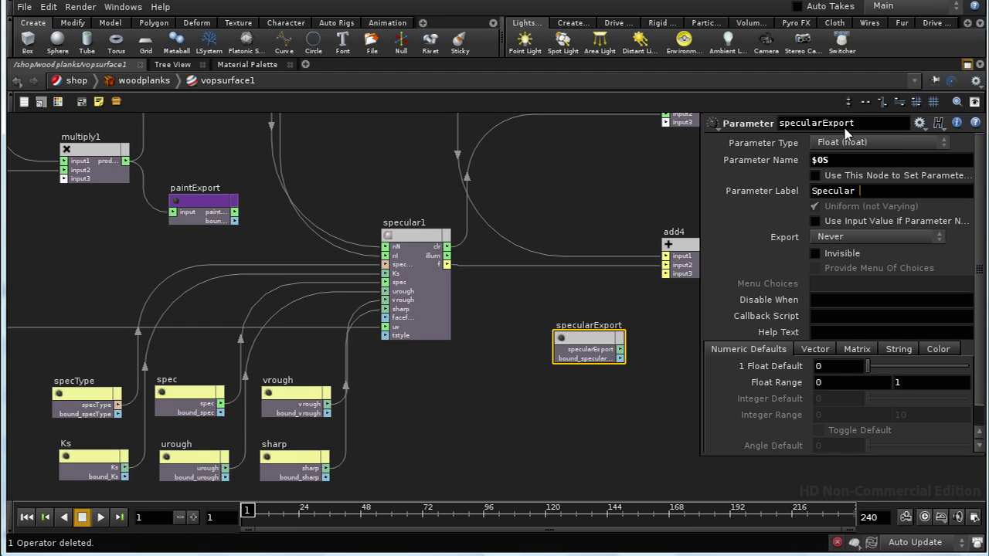
text(cular Export)
key(Tab)
Make specularExport invisible, set its export to Always and change its type to Color (color).
click(815, 255)
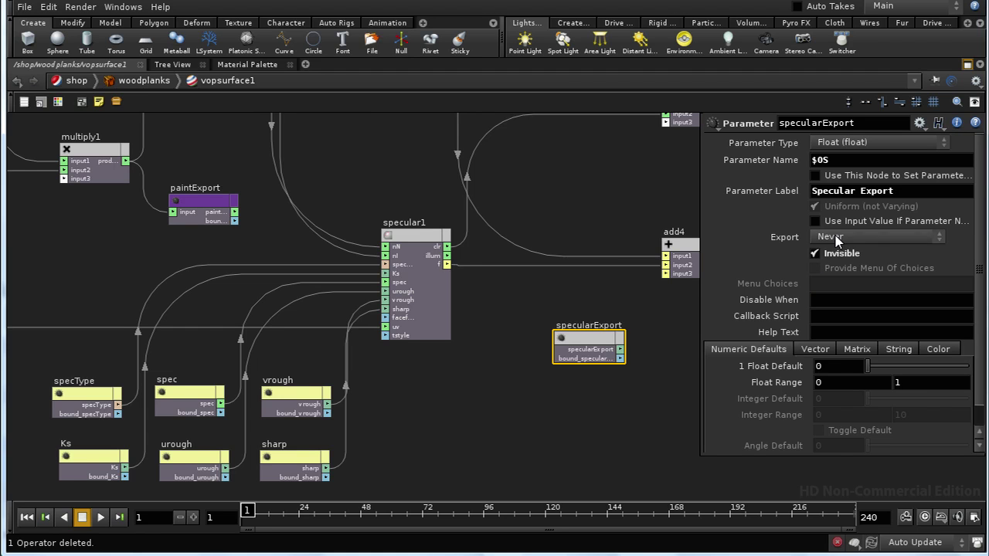
click(850, 236)
click(830, 265)
click(842, 142)
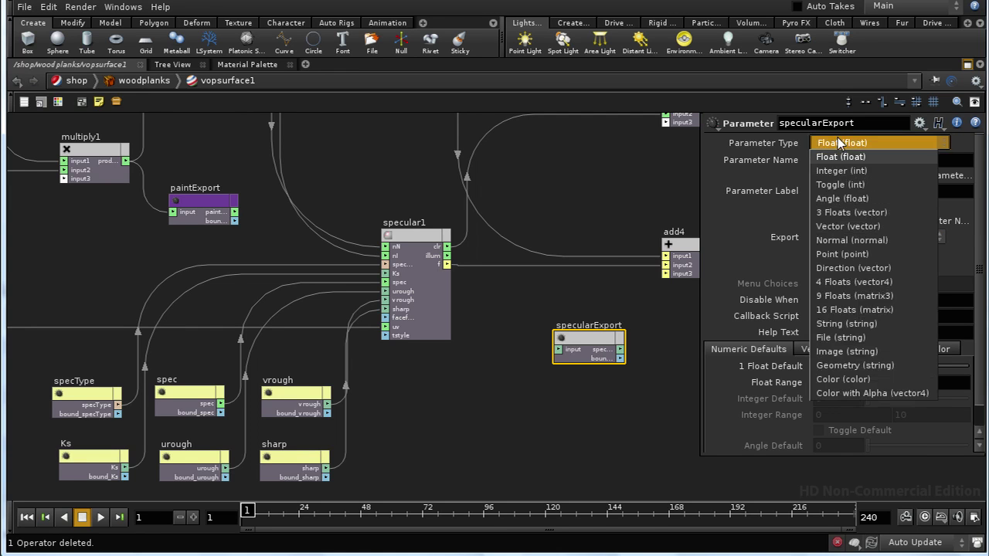
click(842, 380)
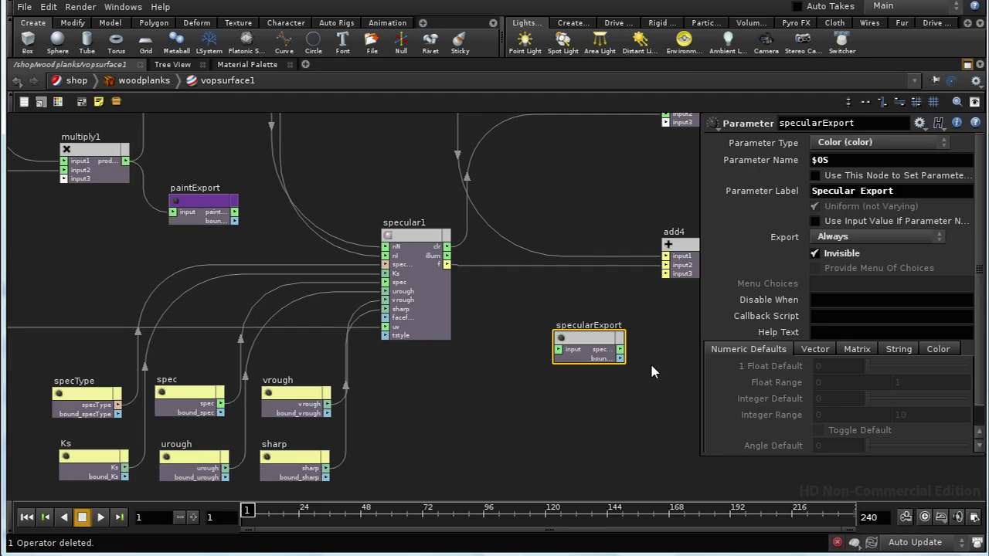
key(p)
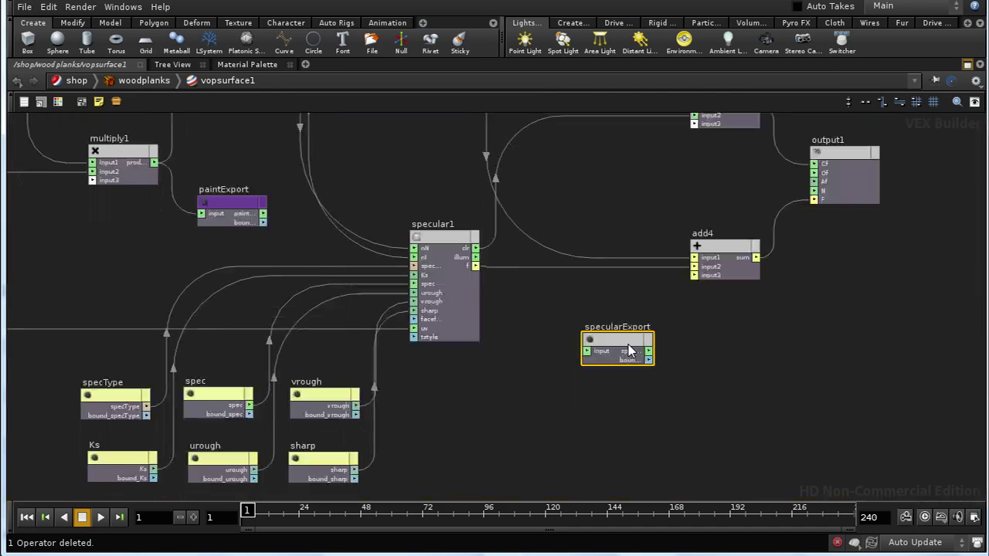
Colour the specularExport node purple and connect specular1's illum output to its input.
key(c)
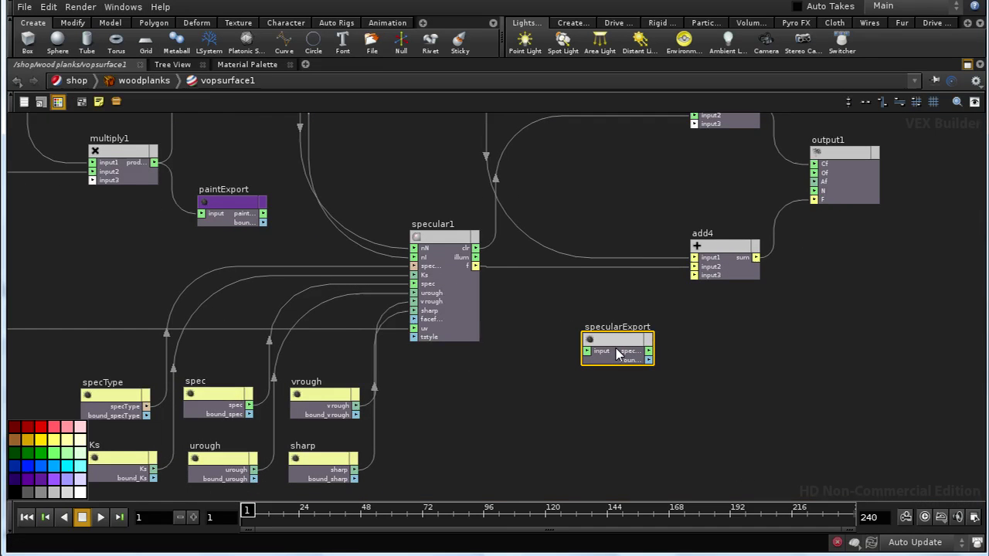
click(43, 480)
key(c)
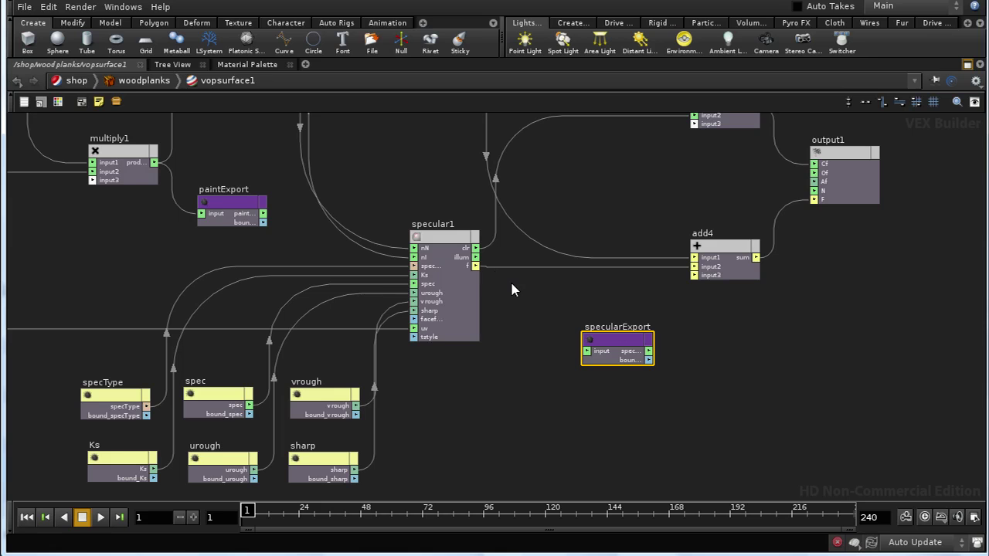
drag(476, 257, 588, 352)
middle_drag(704, 414, 699, 381)
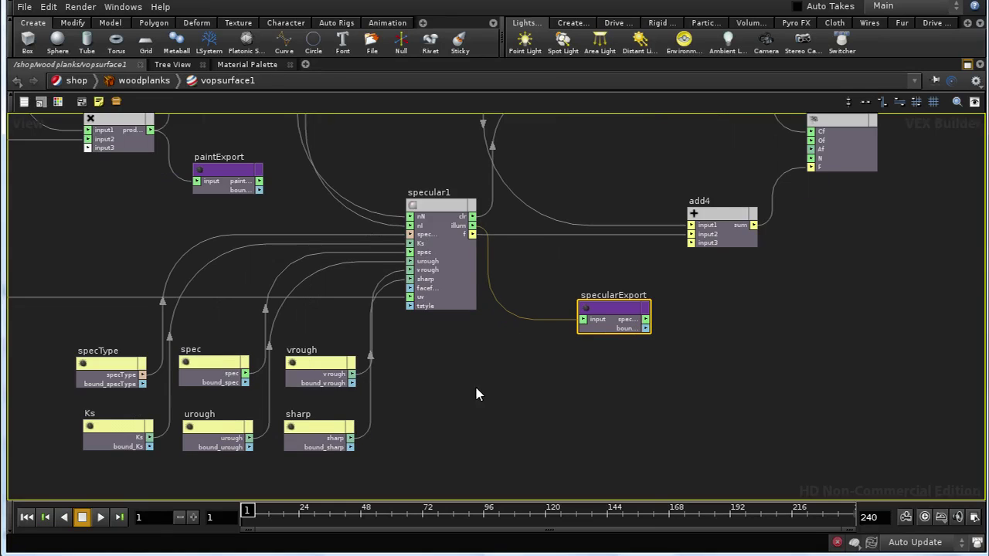
middle_drag(474, 392, 439, 374)
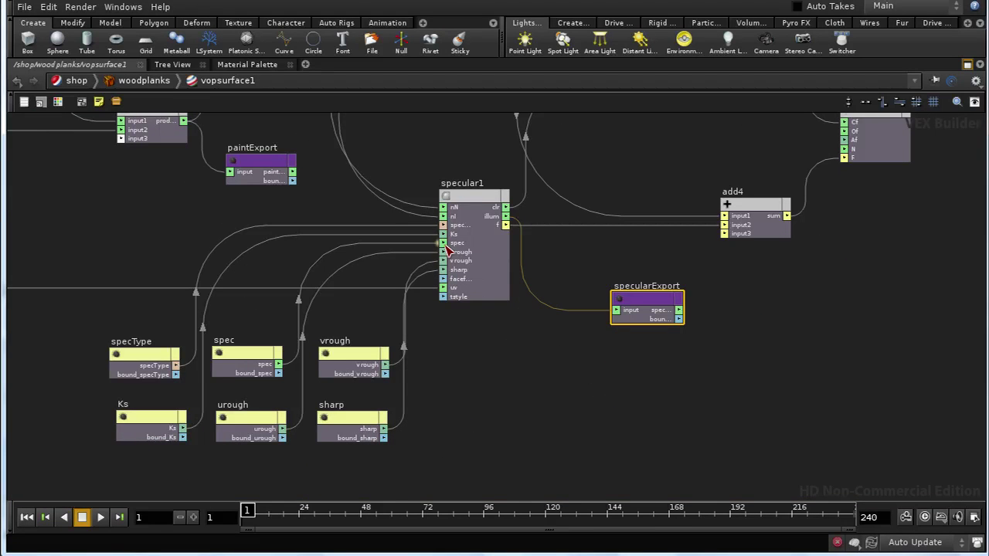
Insert a Multiply node between specular1's illum output and specularExport, and connect Ks to its second input.
drag(616, 311, 825, 331)
key(Tab)
text(Multiply)
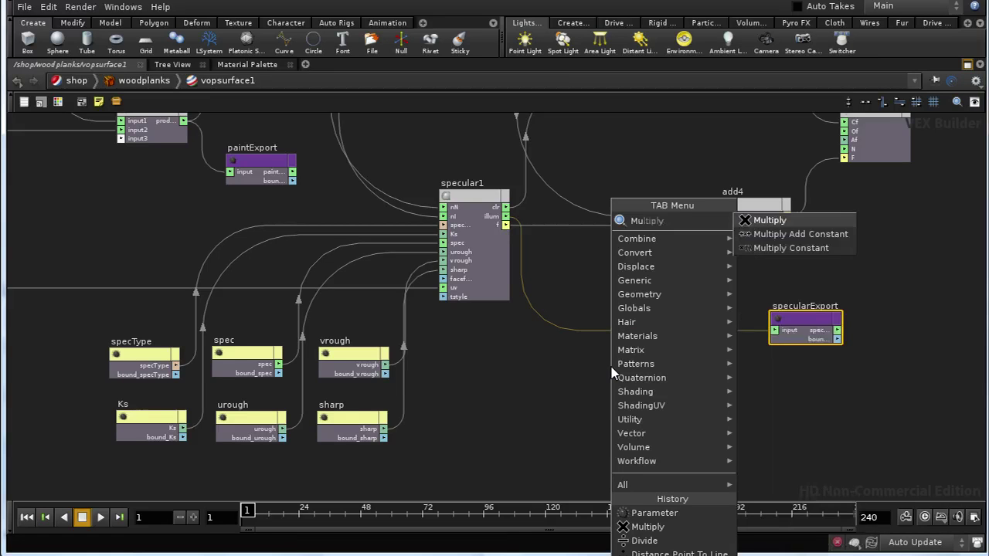
click(761, 220)
click(681, 334)
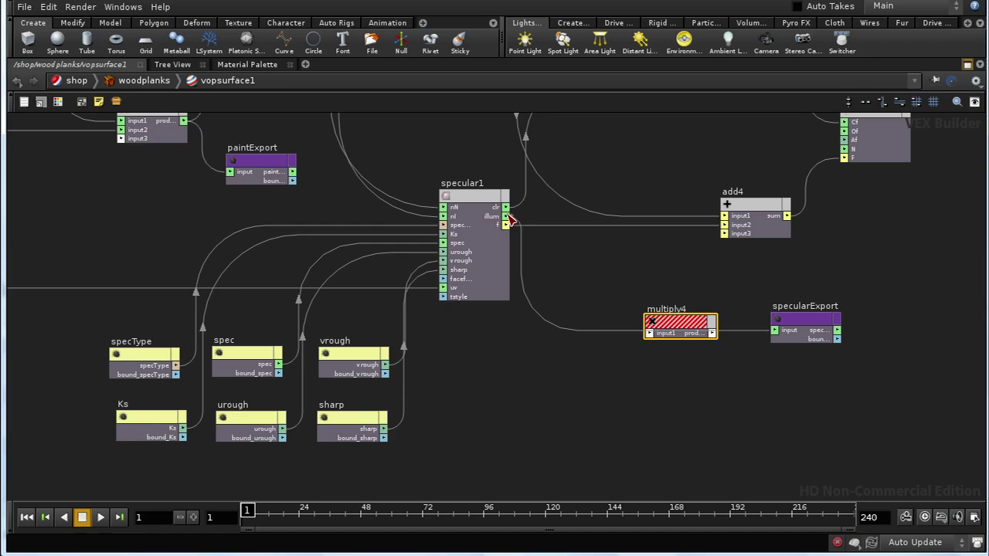
drag(506, 217, 661, 334)
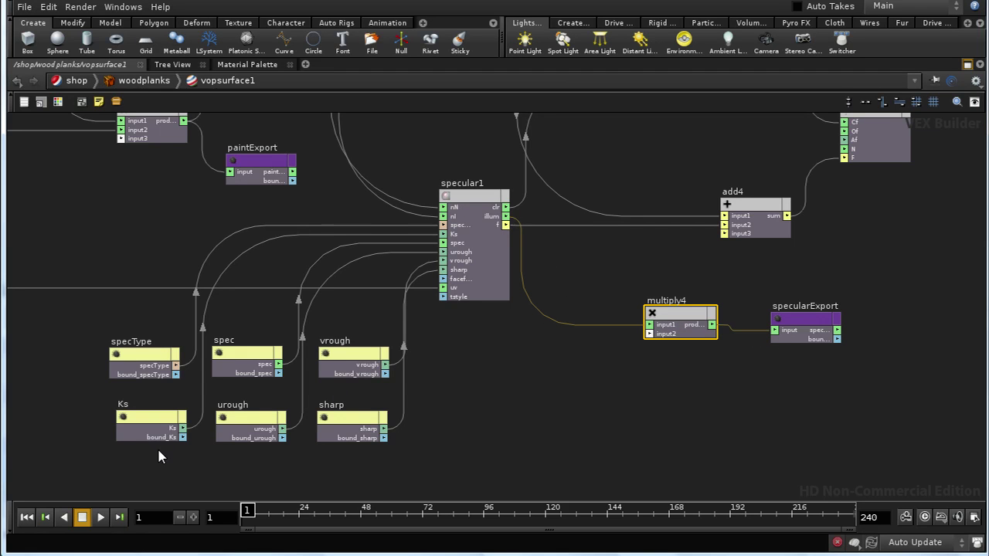
drag(181, 429, 650, 334)
middle_drag(775, 408, 518, 421)
middle_drag(665, 283, 797, 347)
scroll(644, 440, down, 3)
scroll(644, 386, up, 1)
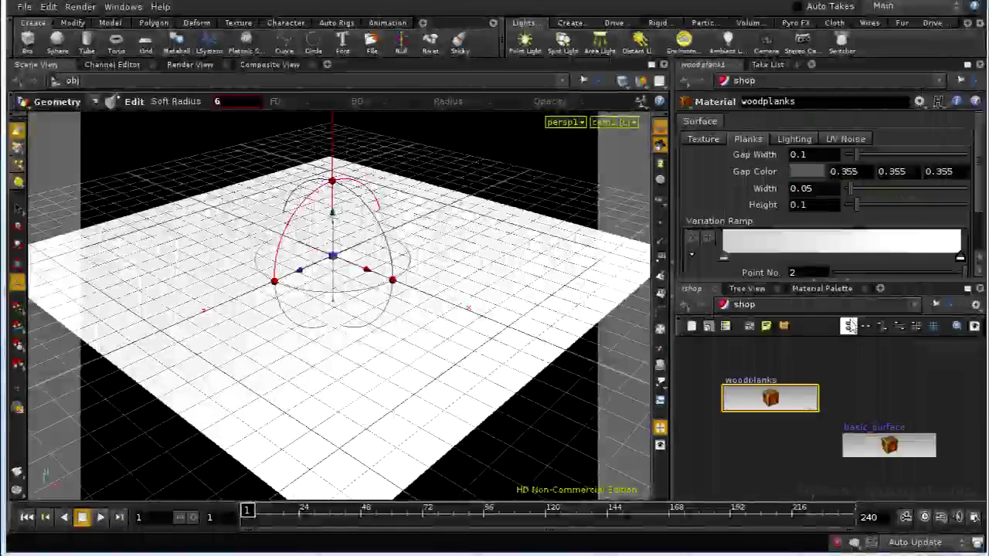
Go to the out network, clear mantra1's extra image planes and add one new plane.
click(849, 325)
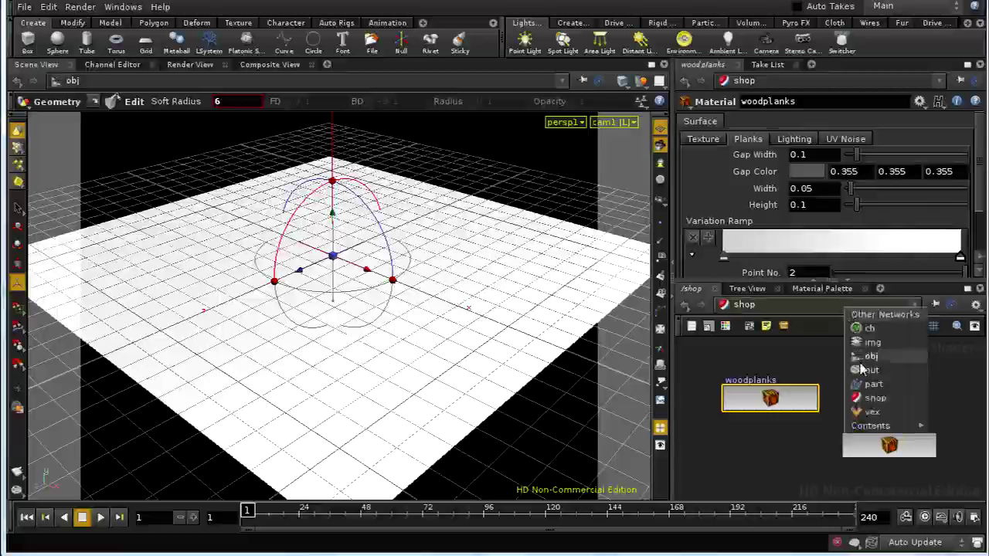
click(870, 382)
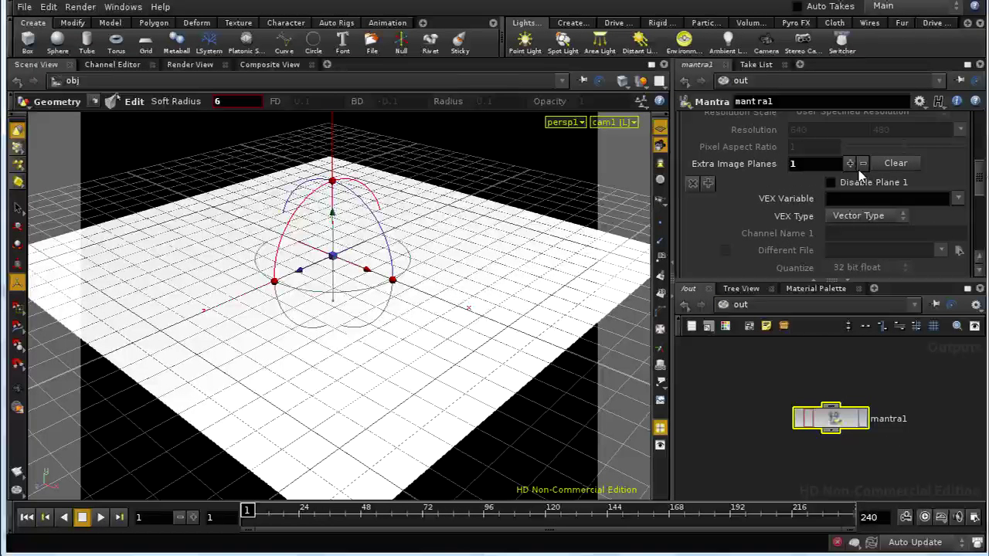
scroll(981, 166, up, 5)
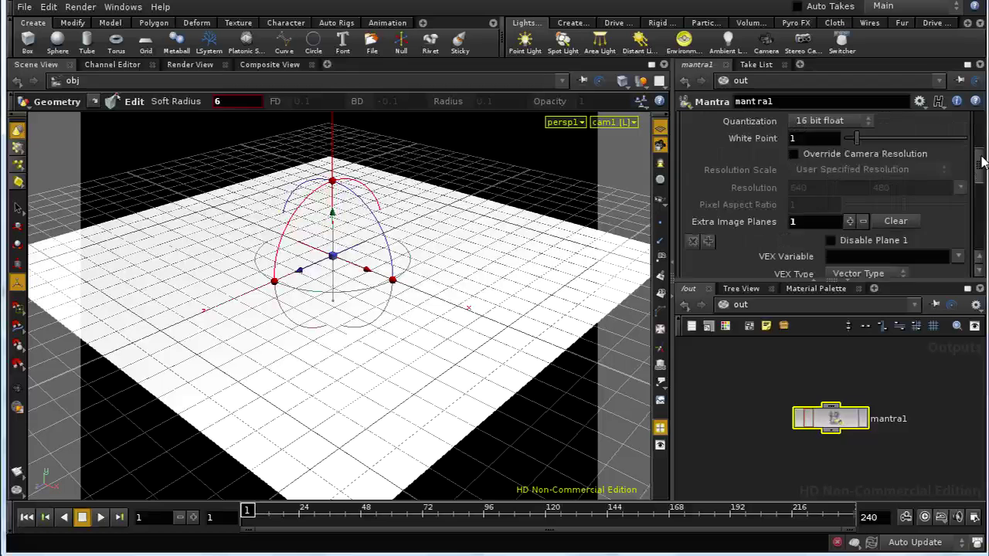
scroll(981, 166, down, 2)
scroll(981, 166, down, 2)
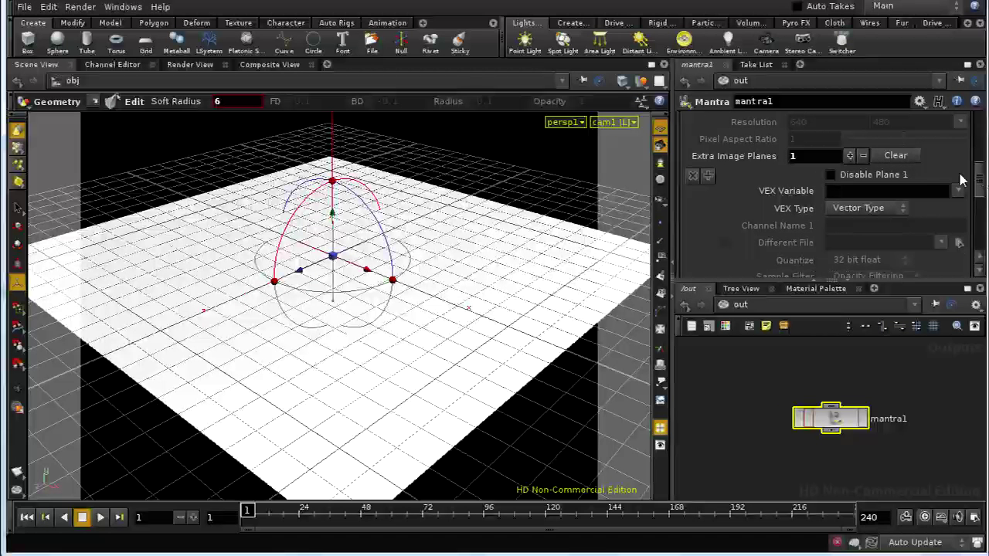
click(877, 158)
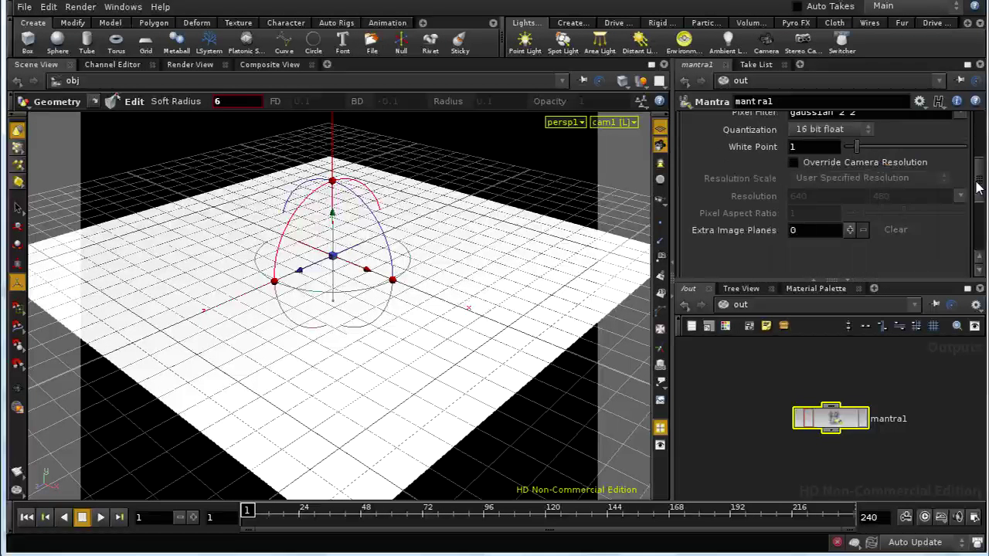
click(849, 230)
Set the first extra image plane's VEX variable to the Material Paint Export preset, paintExport.
drag(978, 194, 983, 146)
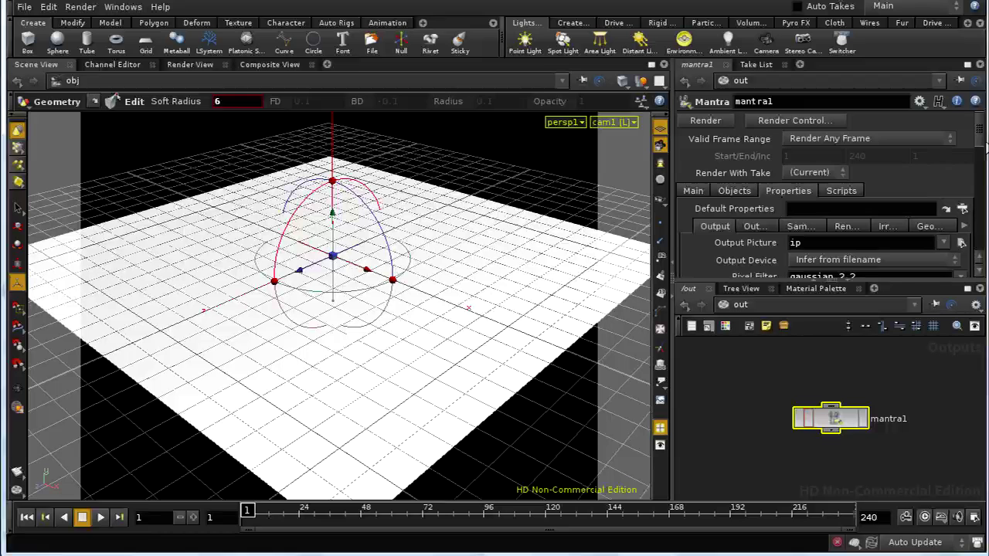
drag(979, 145, 982, 193)
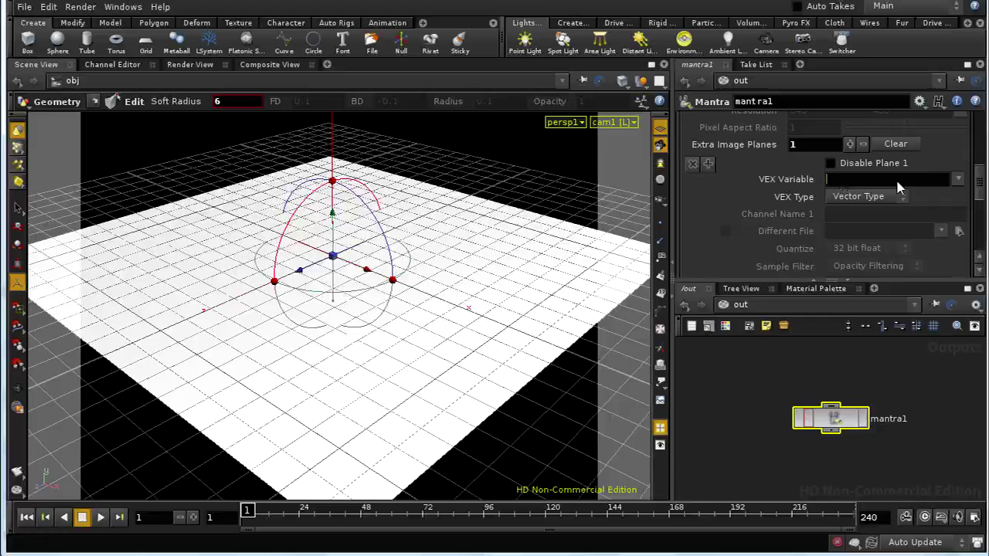
click(957, 179)
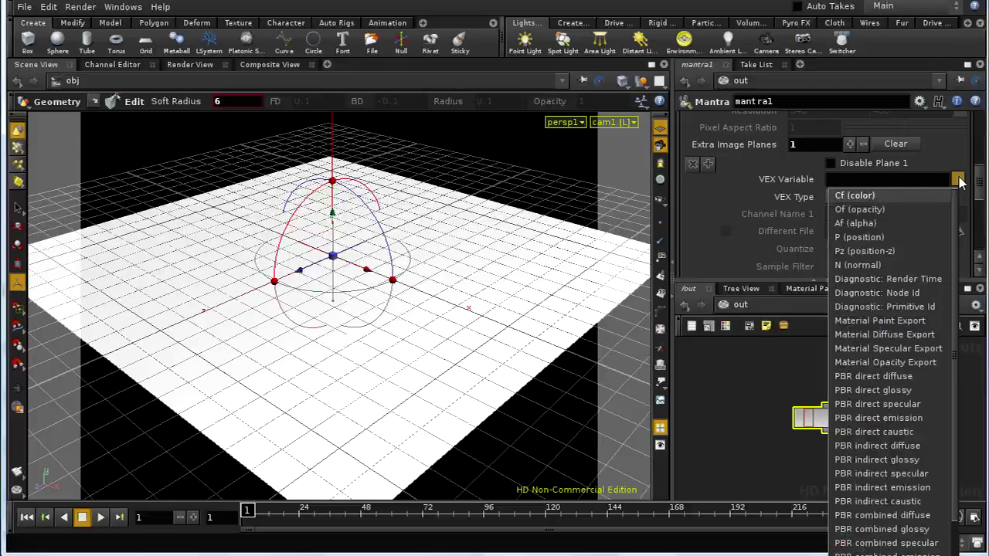
click(912, 325)
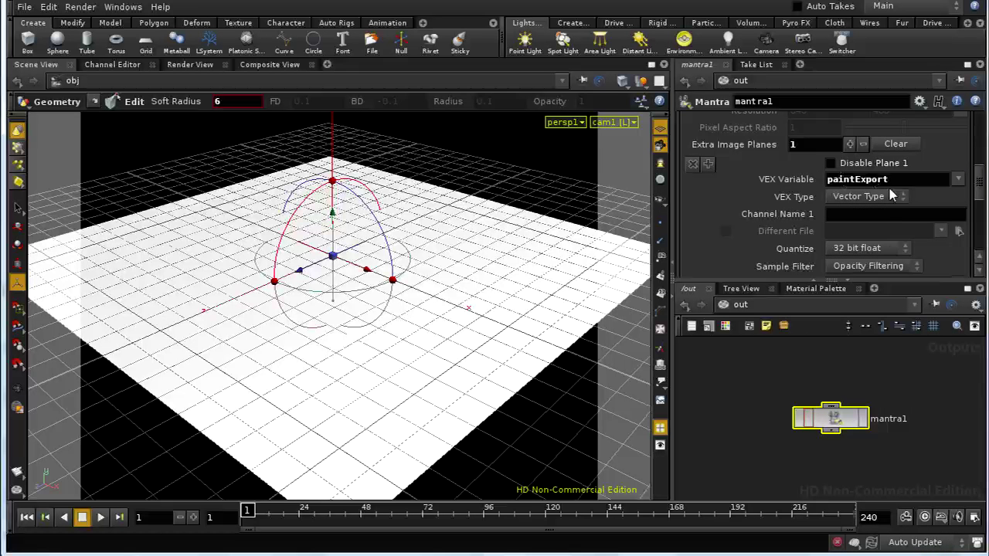
Add a second extra image plane to mantra1 and set its VEX variable to the Material Diffuse Export preset, diffuseExport.
scroll(979, 191, down, 1)
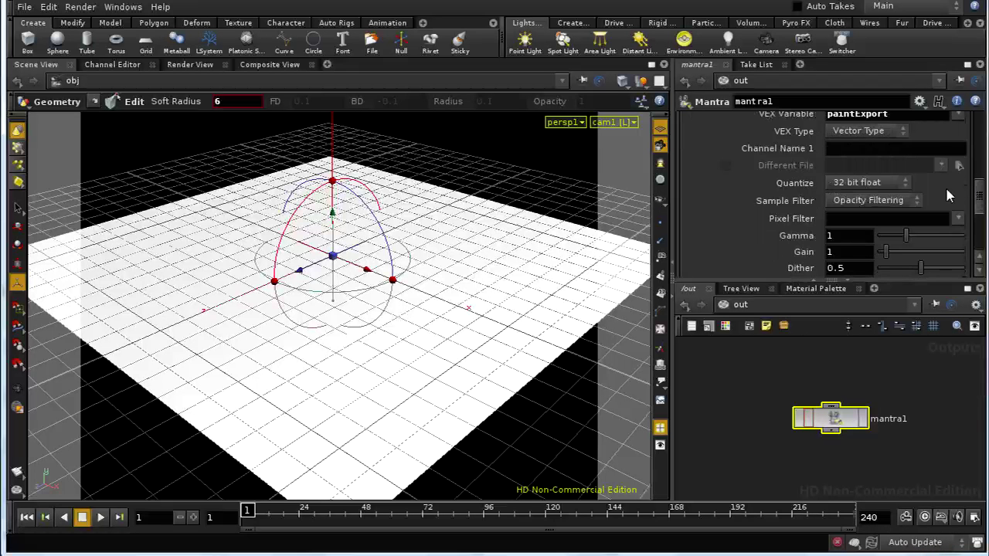
scroll(981, 199, up, 2)
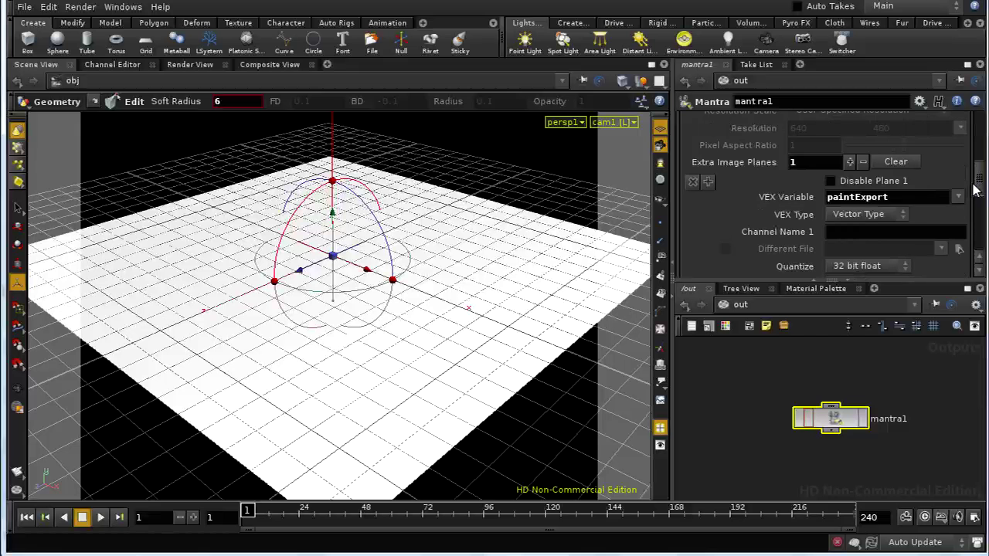
scroll(981, 177, down, 3)
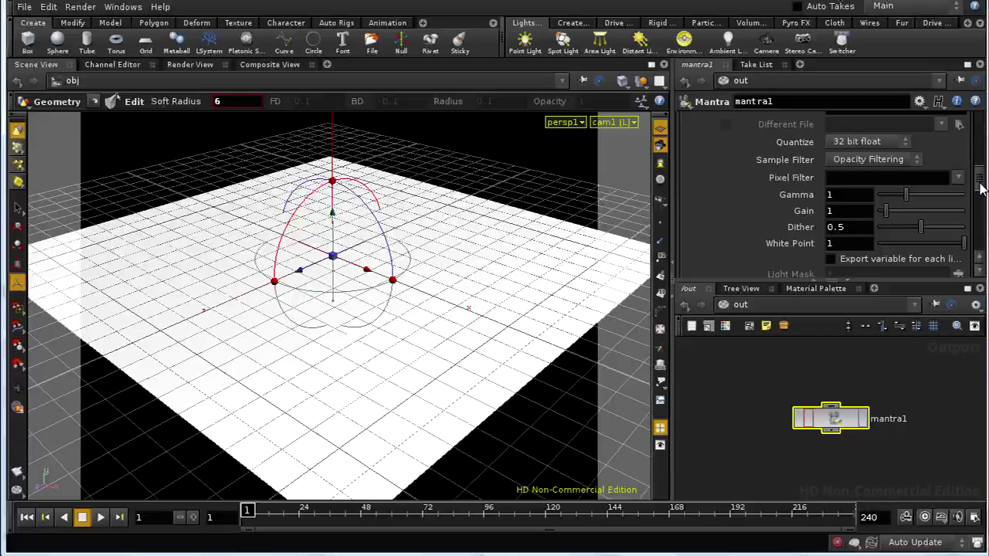
scroll(979, 185, down, 5)
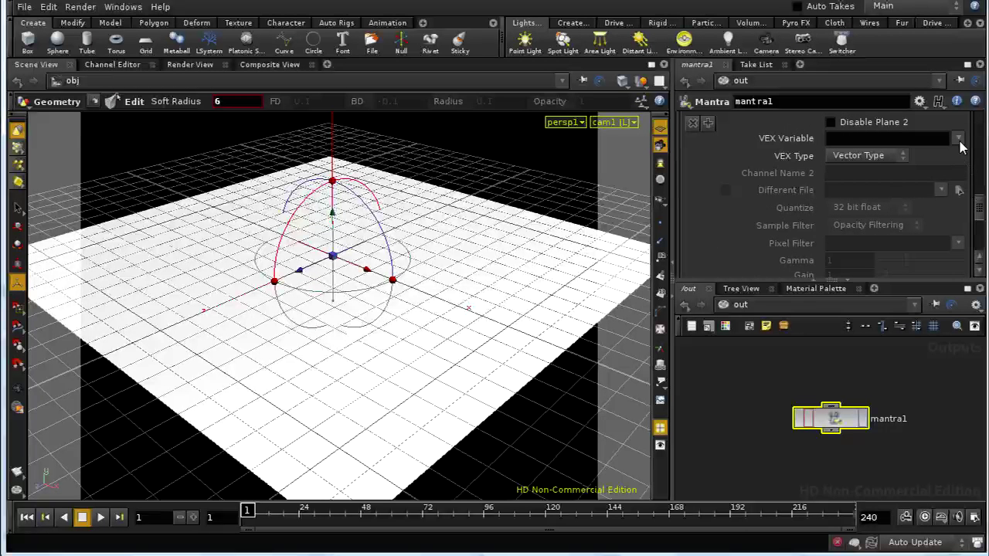
click(958, 139)
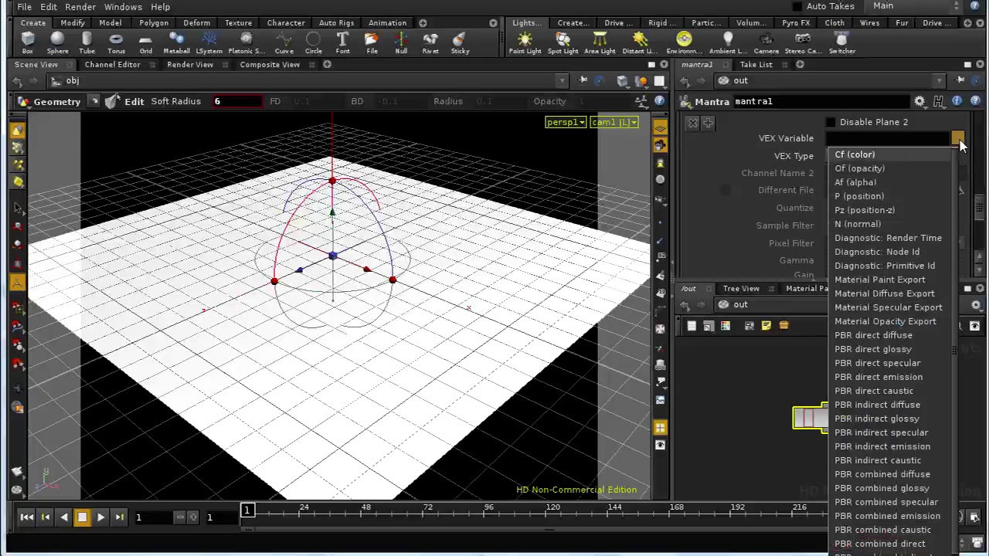
click(915, 293)
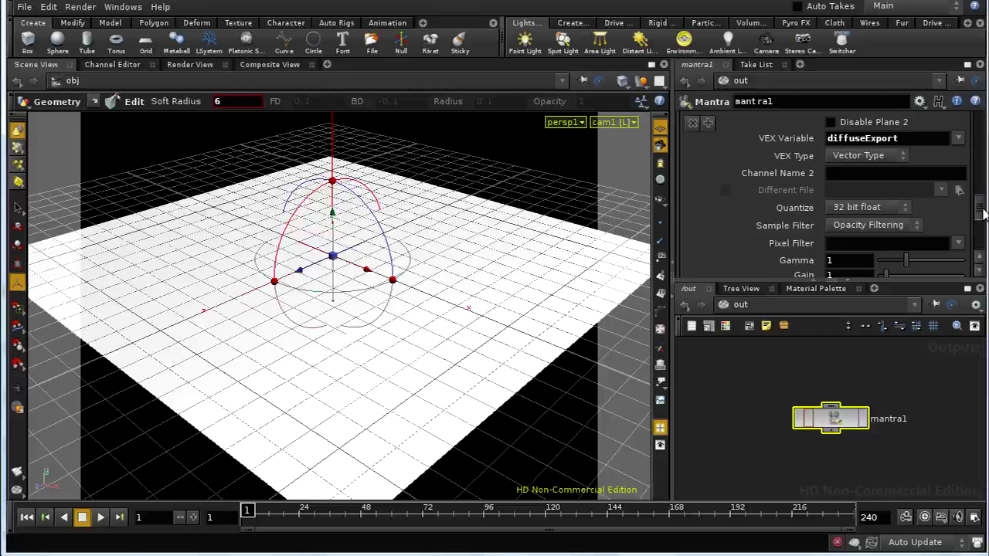
Add a third extra image plane to mantra1 and set its VEX variable to the Material Specular Export preset, specularExport.
mouse_move(982, 213)
mouse_down()
mouse_move(981, 145)
mouse_move(983, 173)
mouse_up()
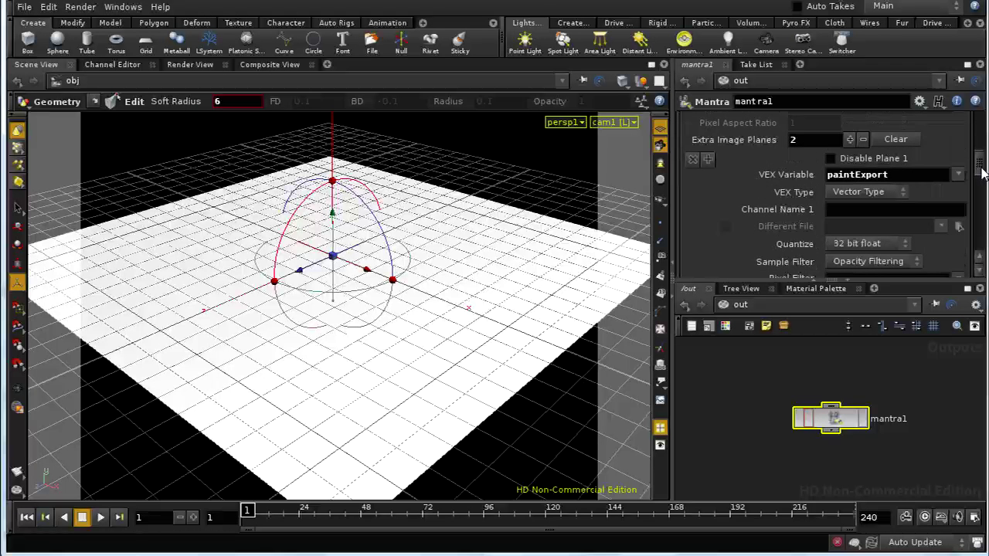
scroll(947, 171, down, 3)
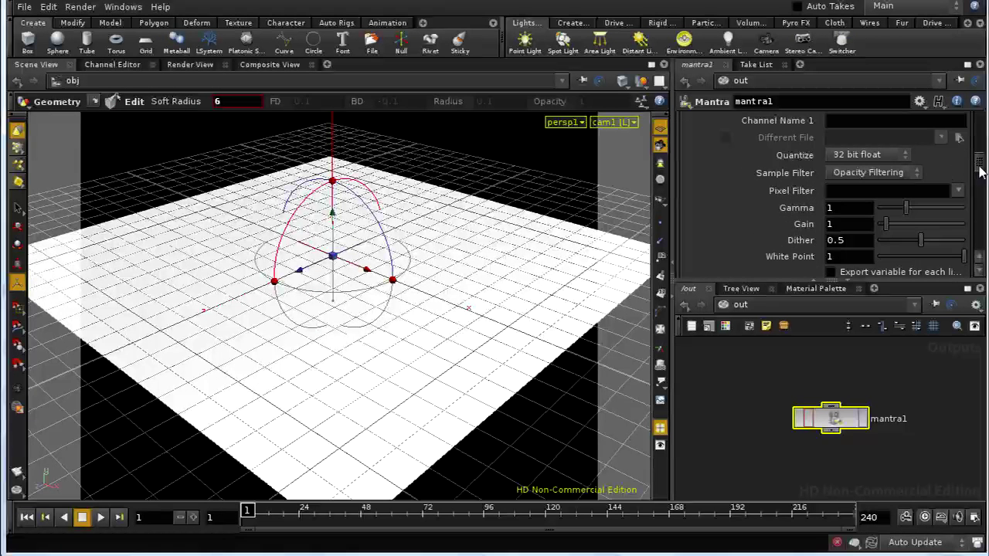
scroll(980, 172, down, 12)
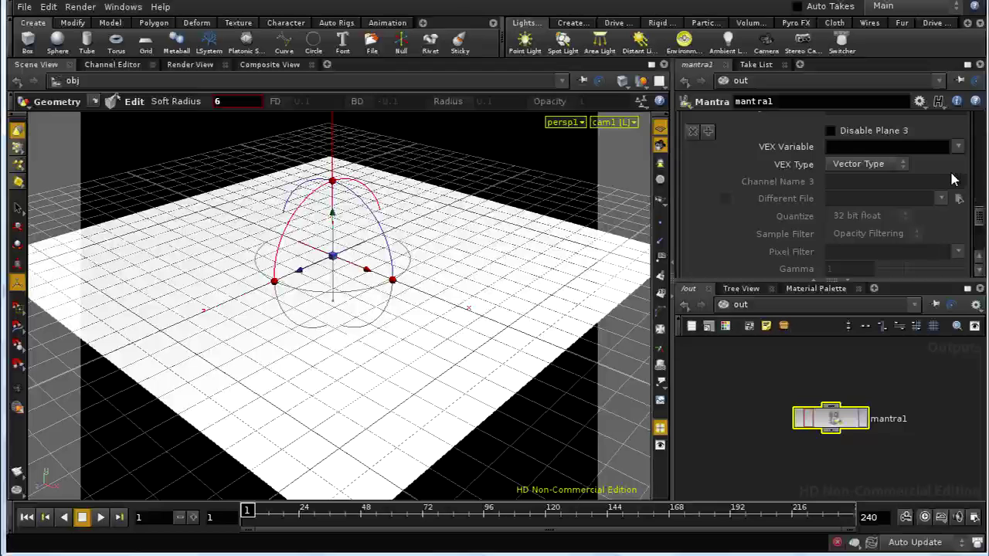
click(958, 146)
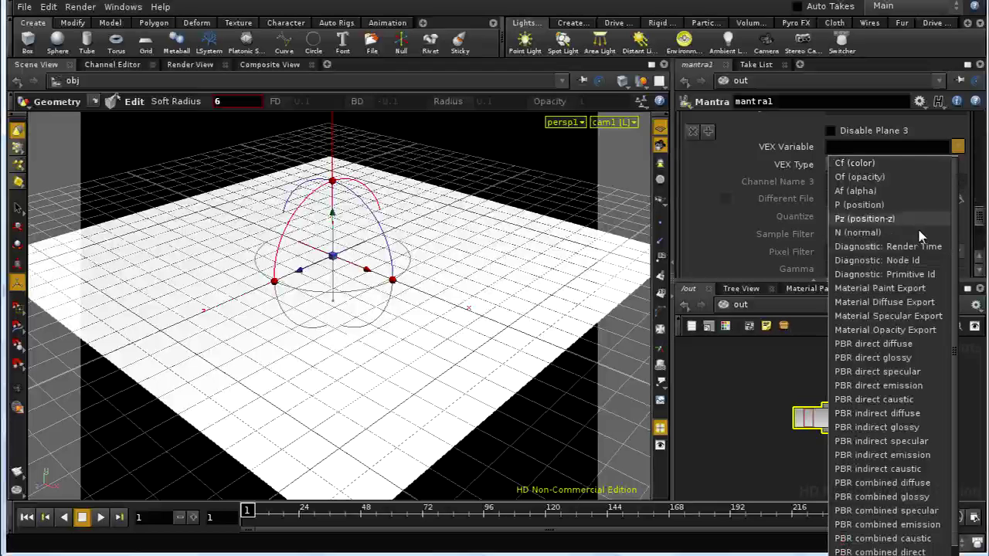
click(918, 316)
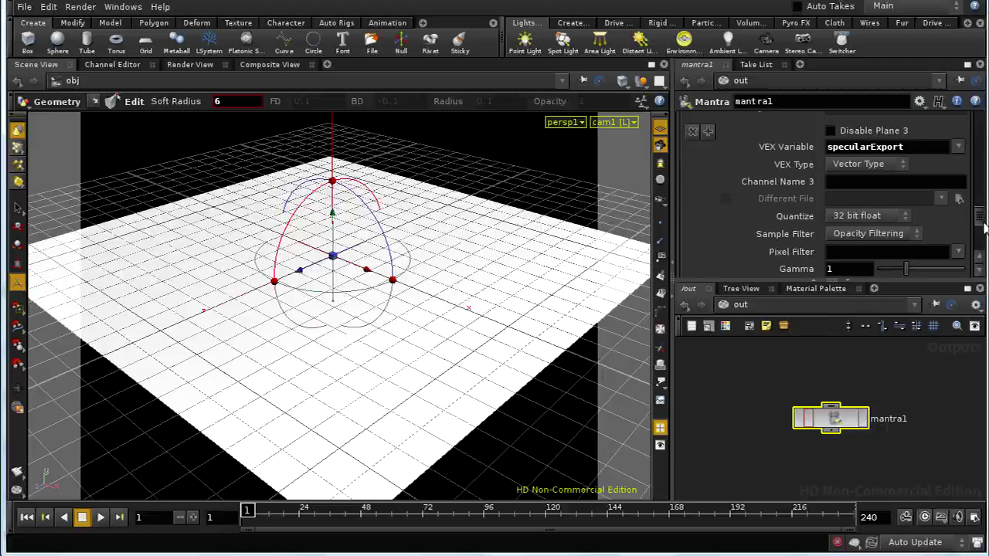
drag(984, 225, 984, 255)
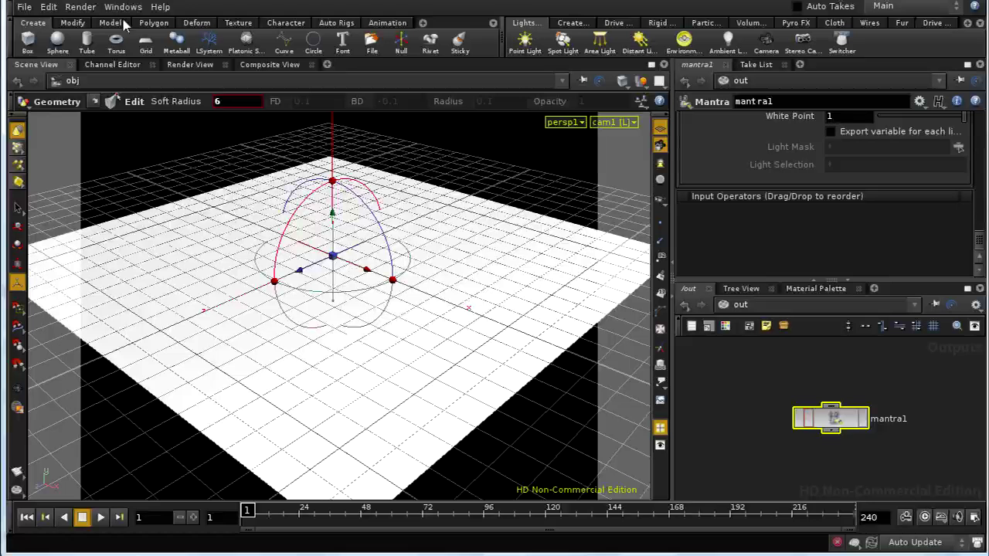
Start a render of the grid with the mantra1 render node.
click(81, 7)
mouse_move(116, 61)
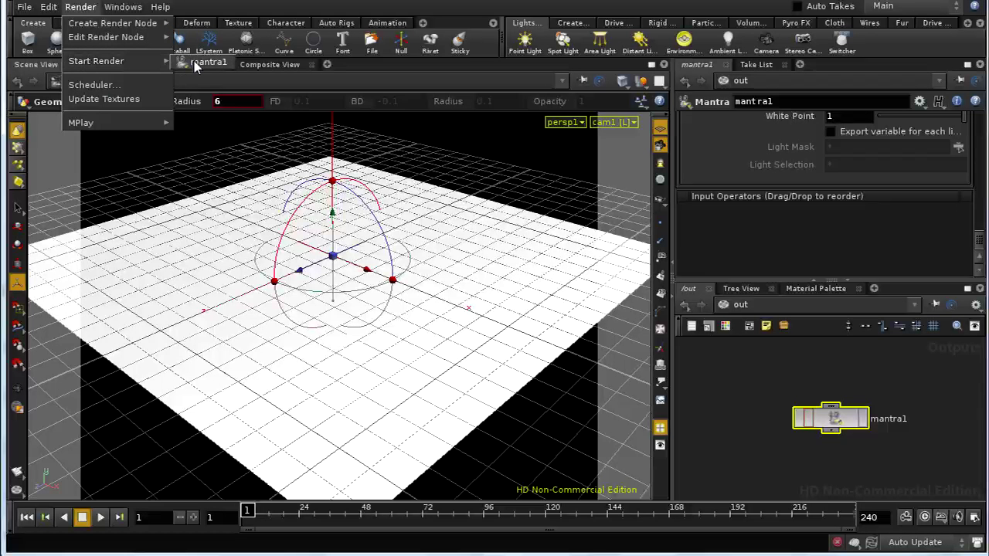
click(202, 63)
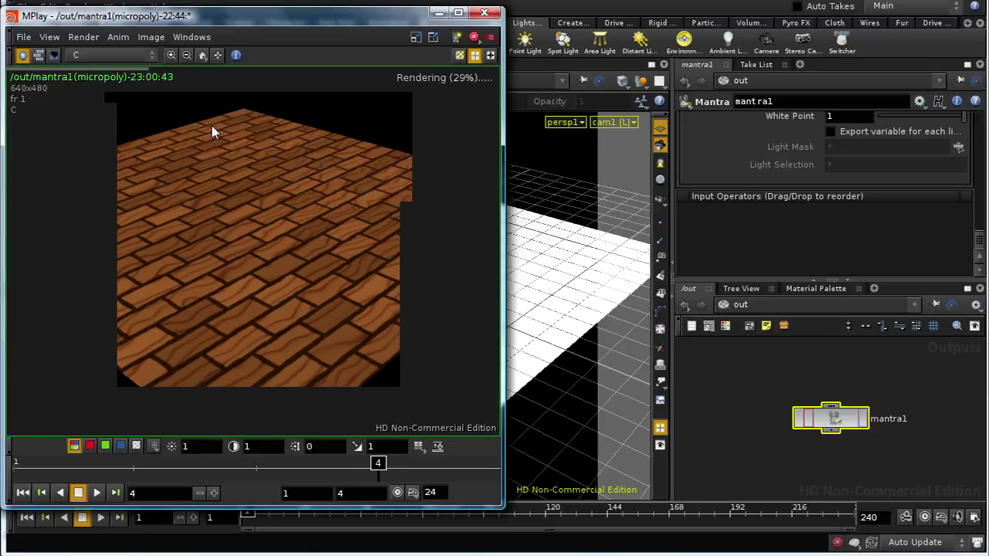
Examine the paintExport, diffuseExport and specularExport planes of the grid render in MPlay.
click(151, 56)
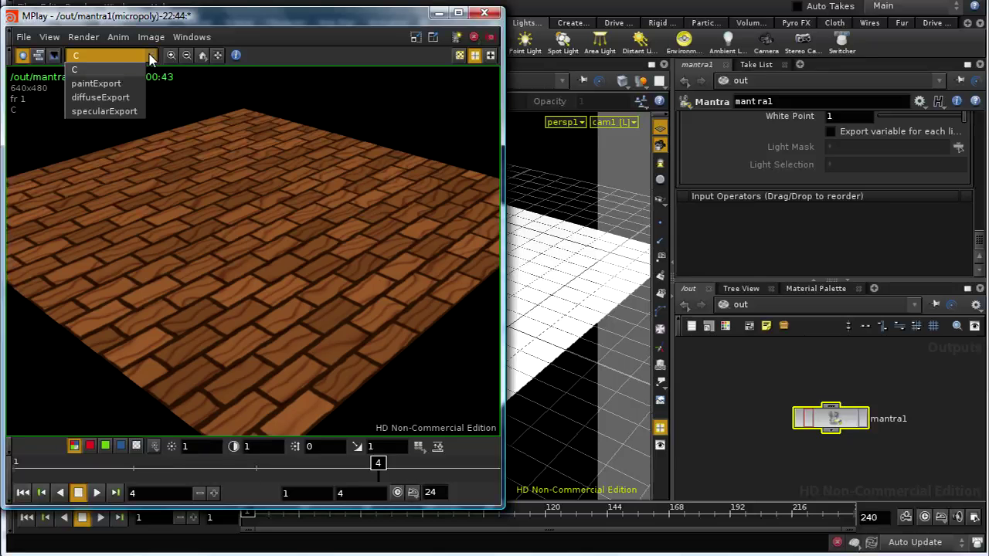
click(121, 84)
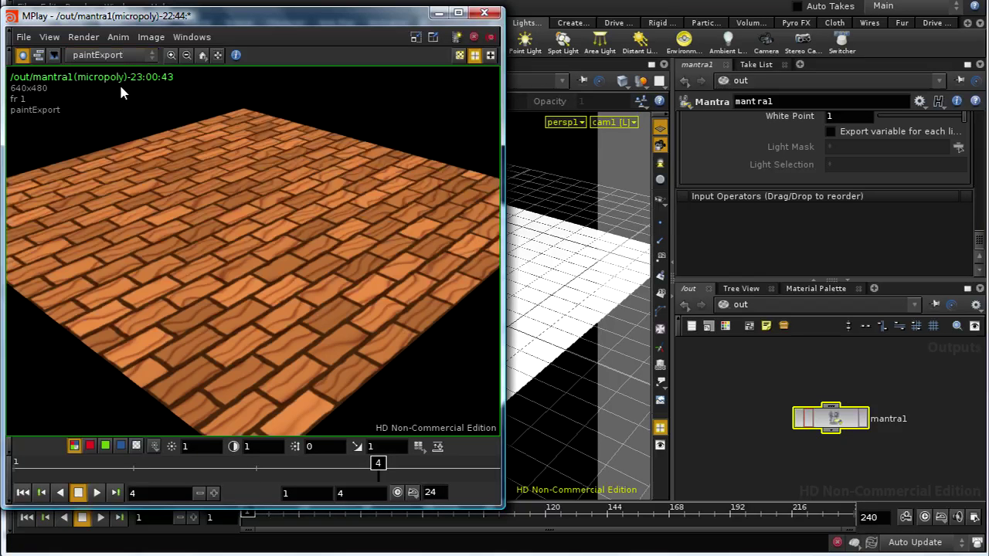
click(151, 56)
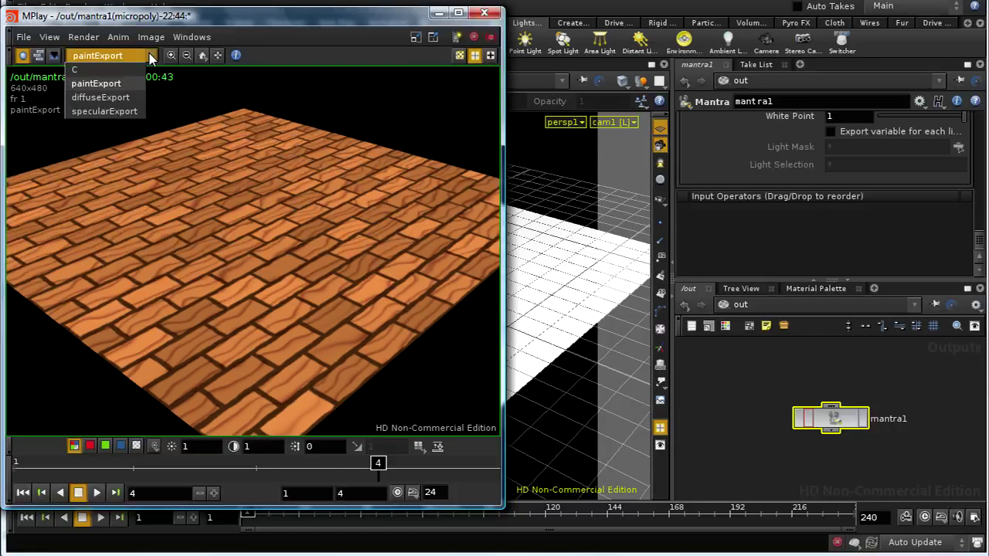
click(120, 98)
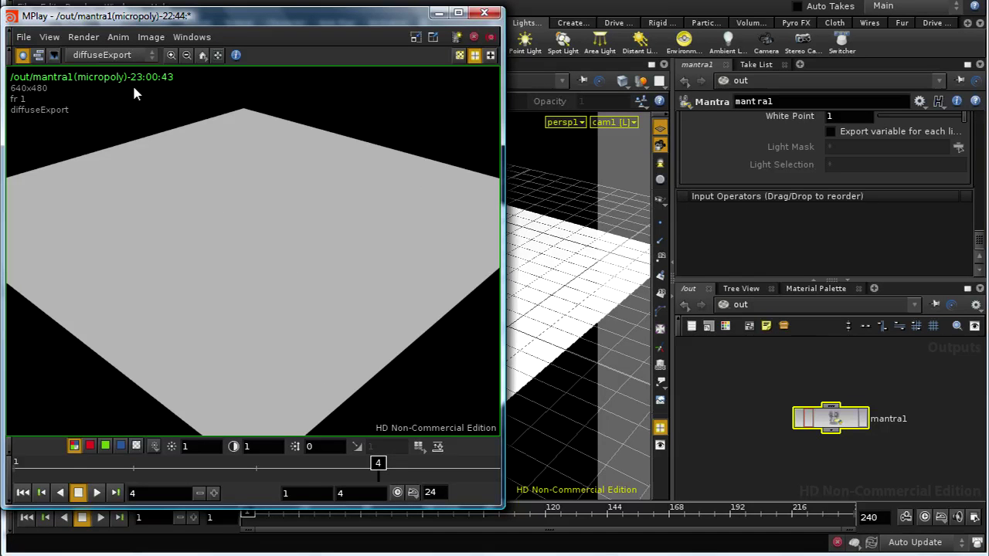
click(151, 56)
click(128, 113)
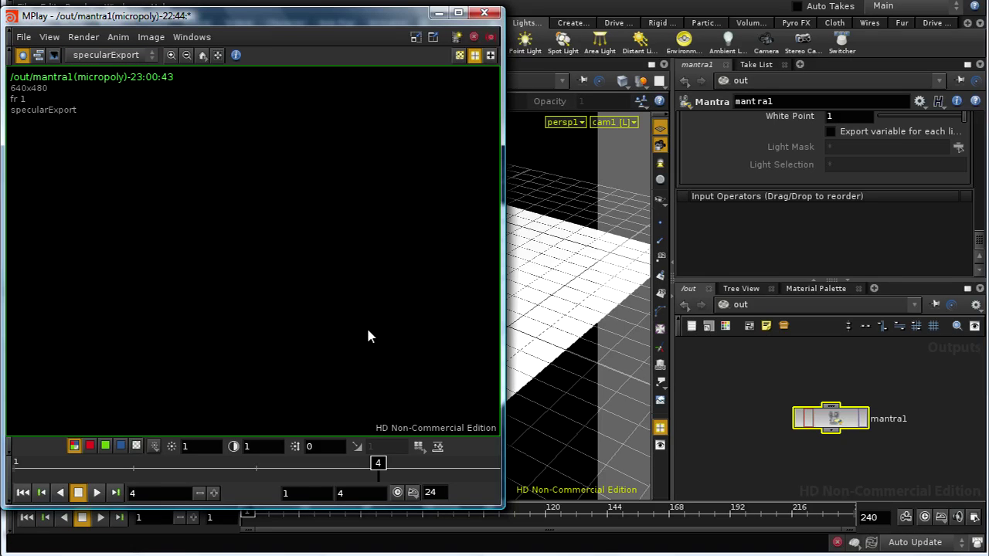
In the obj network, hide grid_object1 and display sphere_object1 instead, and render the scene again with mantra1.
click(740, 305)
click(772, 359)
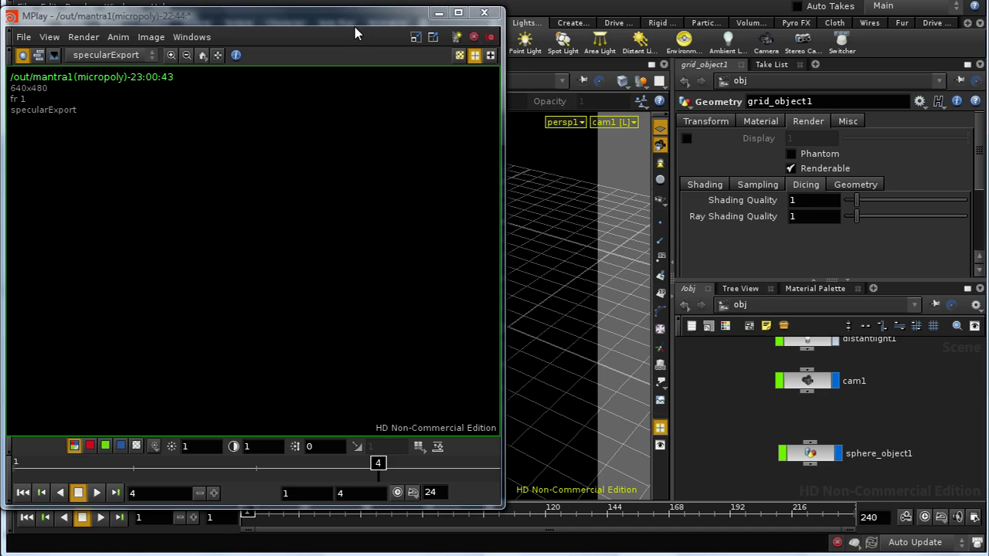
click(81, 7)
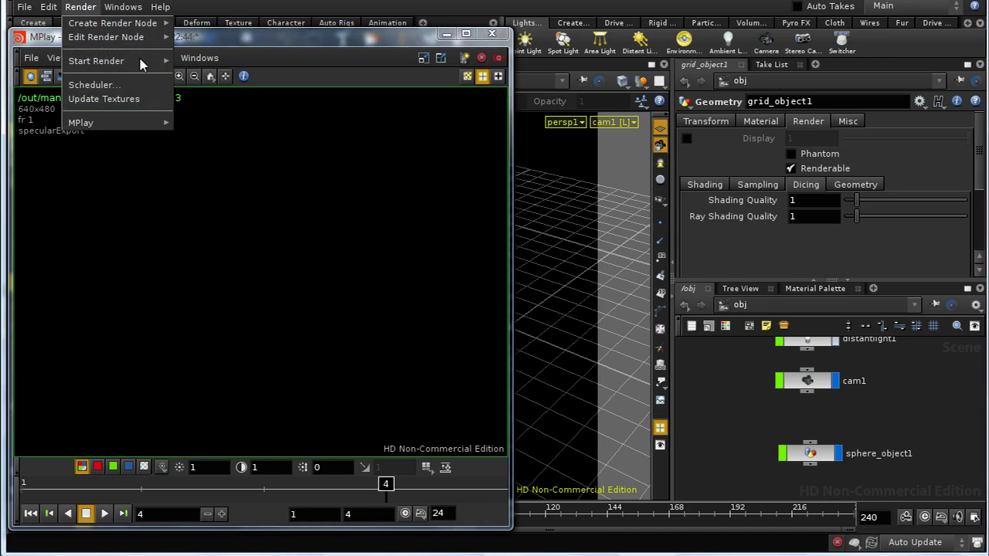
click(205, 61)
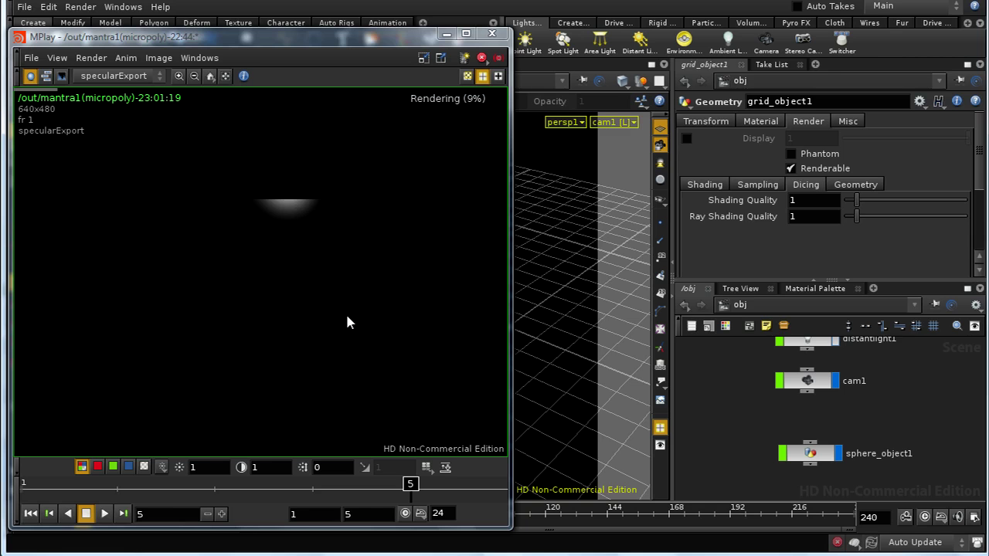
Examine the C, paintExport, diffuseExport and specularExport planes of the sphere render, and close MPlay.
click(115, 76)
click(108, 91)
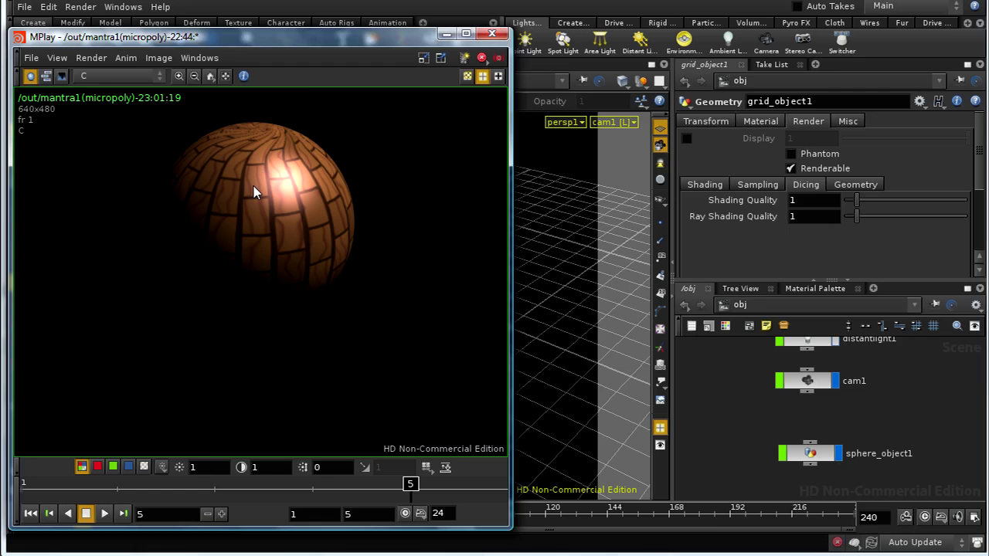
click(130, 81)
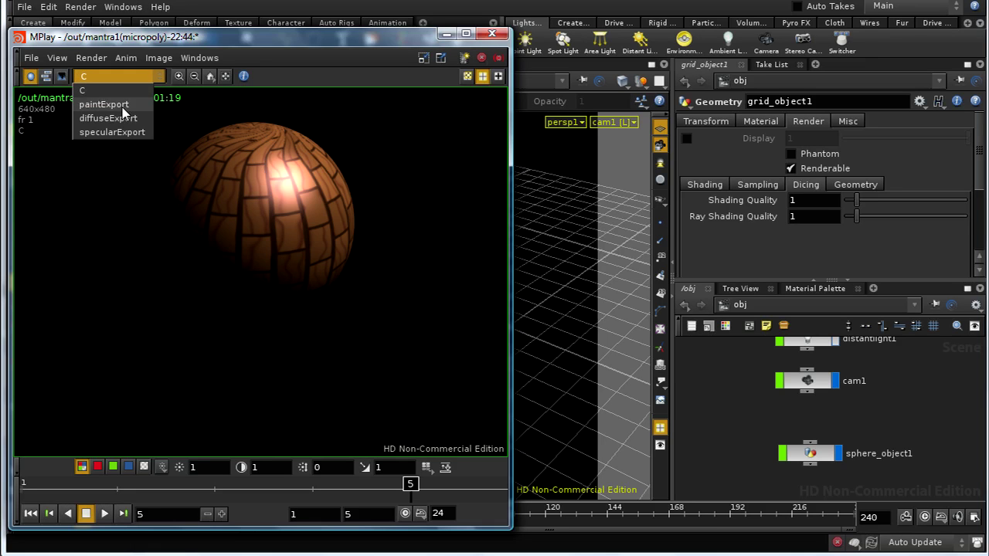
click(123, 106)
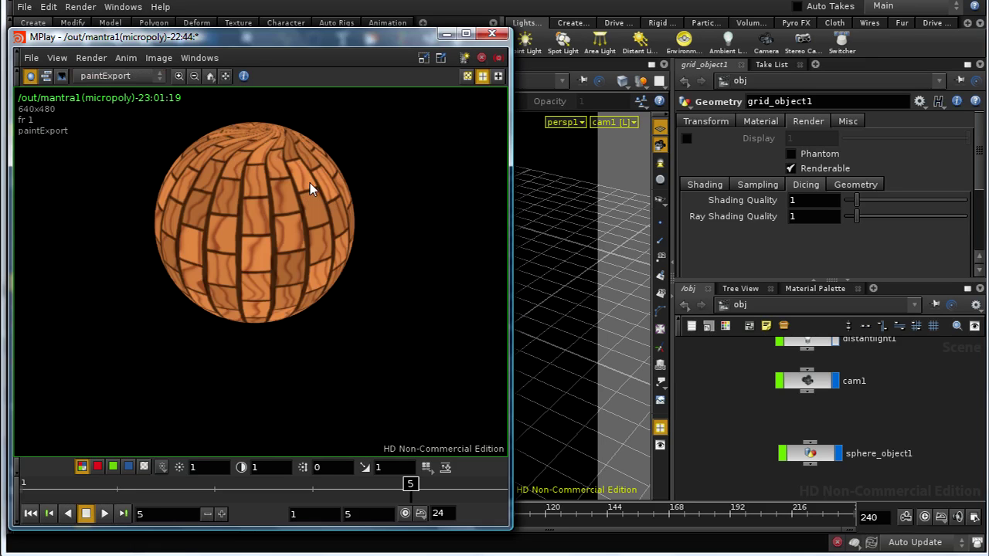
click(160, 76)
click(130, 118)
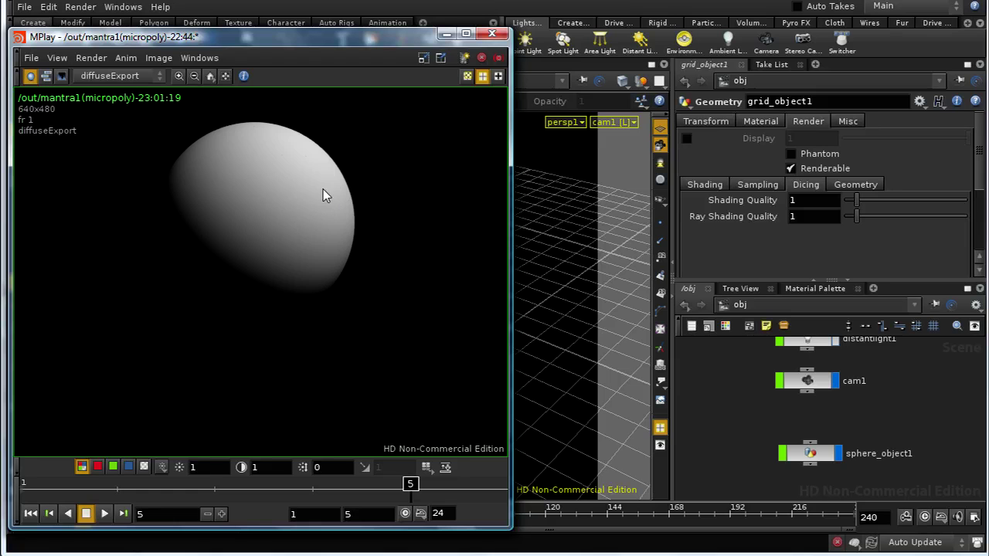
click(138, 76)
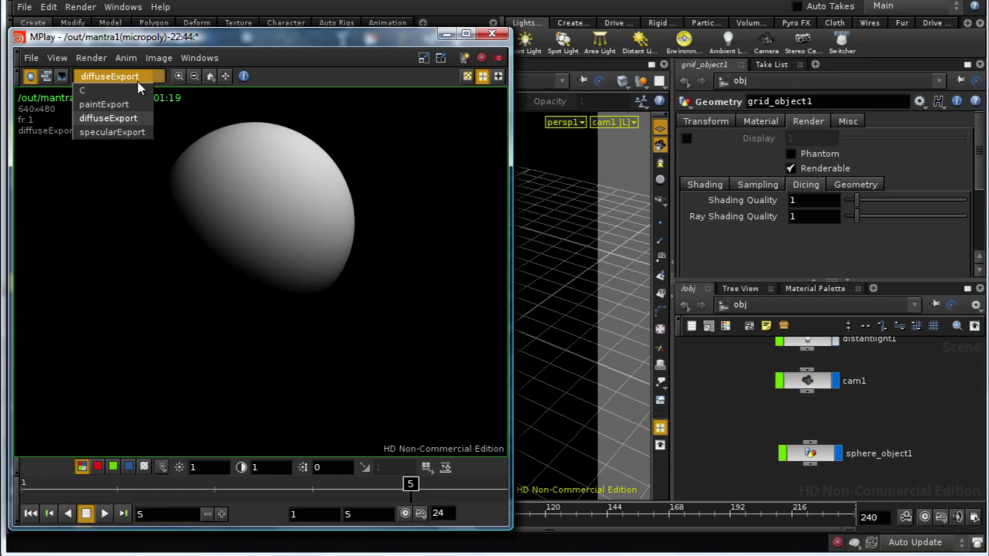
click(139, 130)
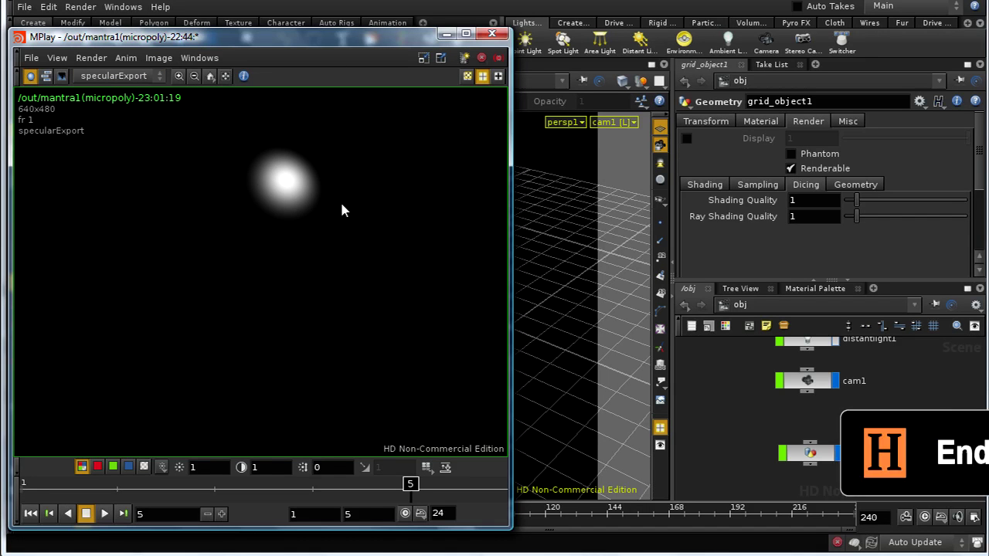
click(492, 34)
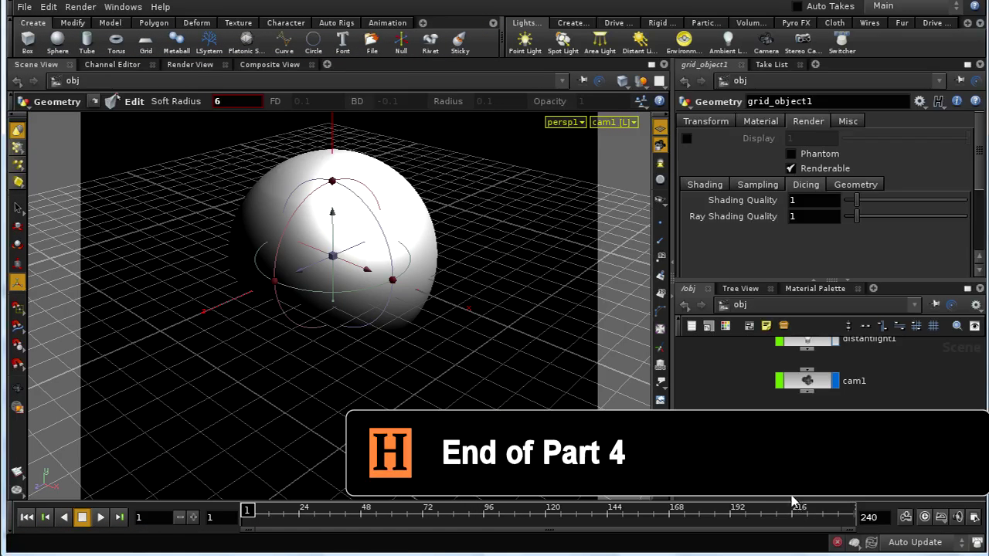